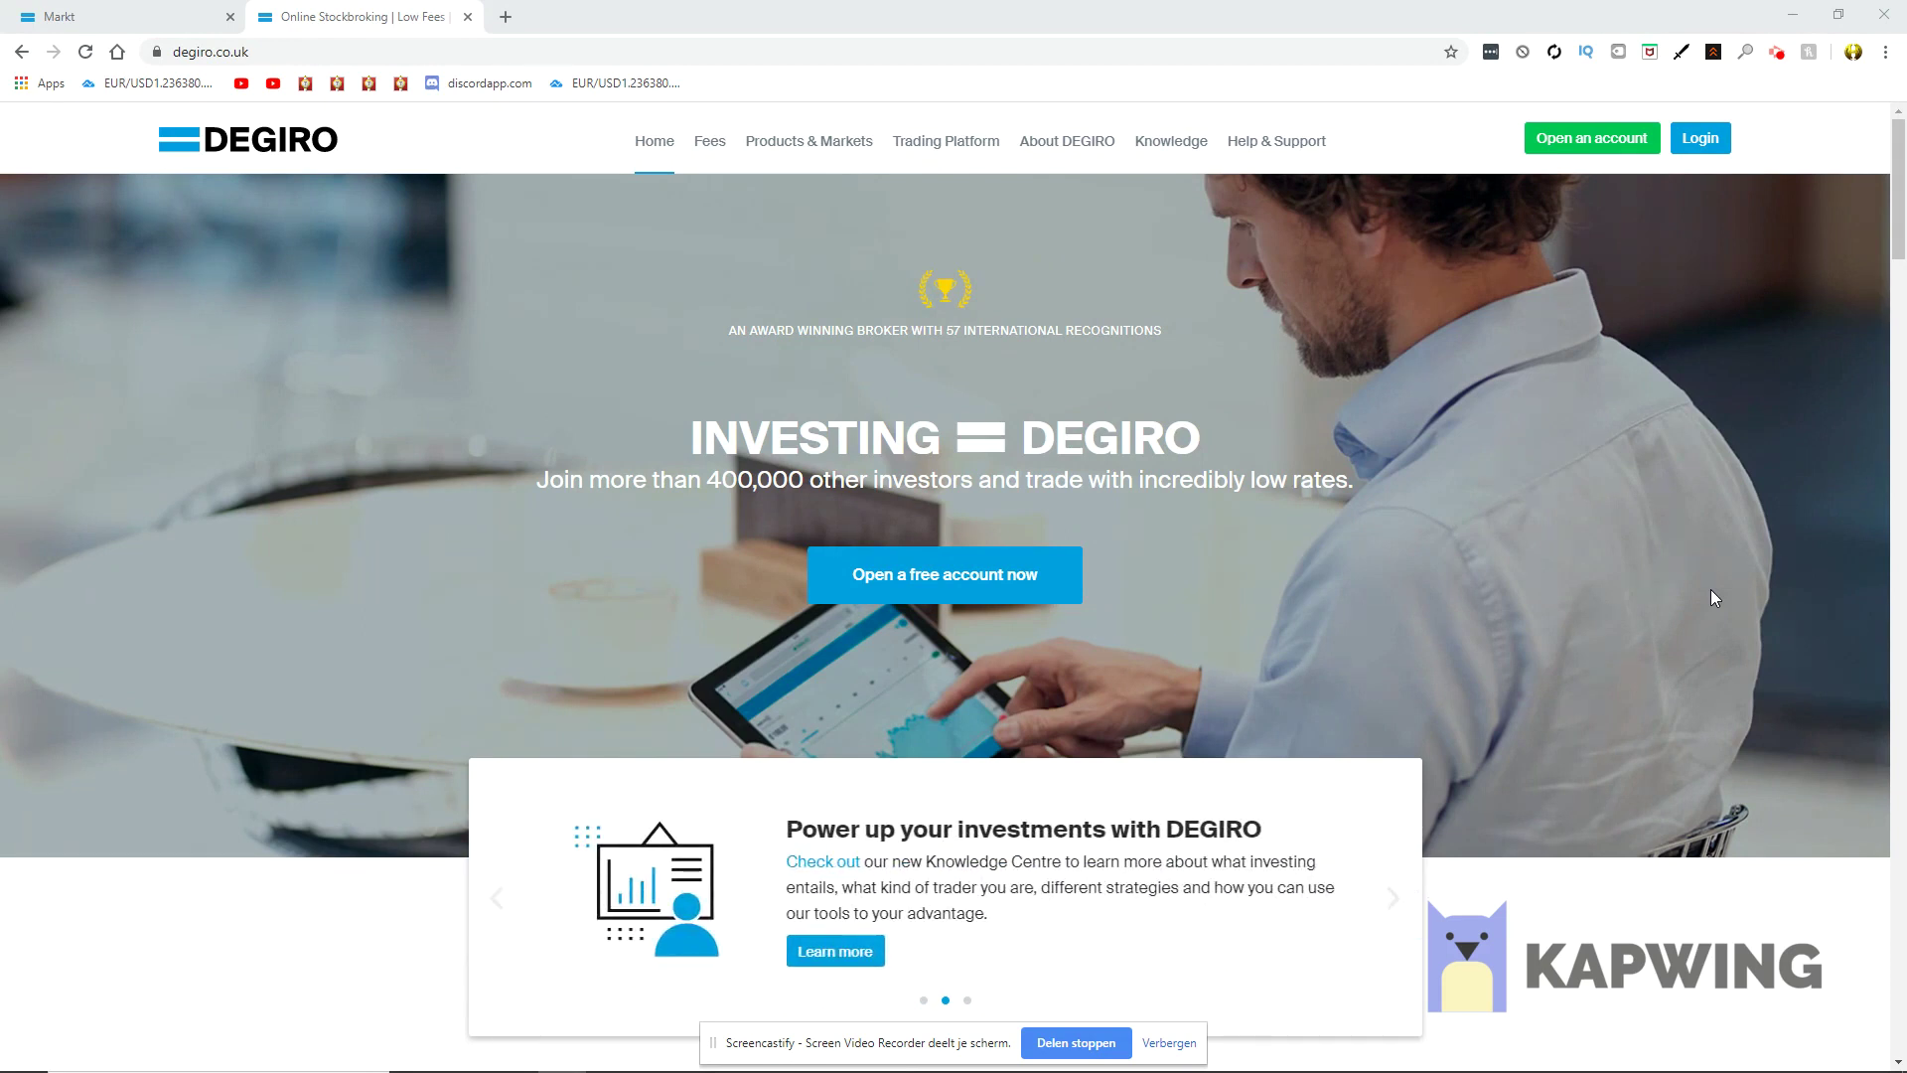
- Open DEGIRO's Fees comparison page and review the London Stock Exchange share-fee rows
left_click(712, 147)
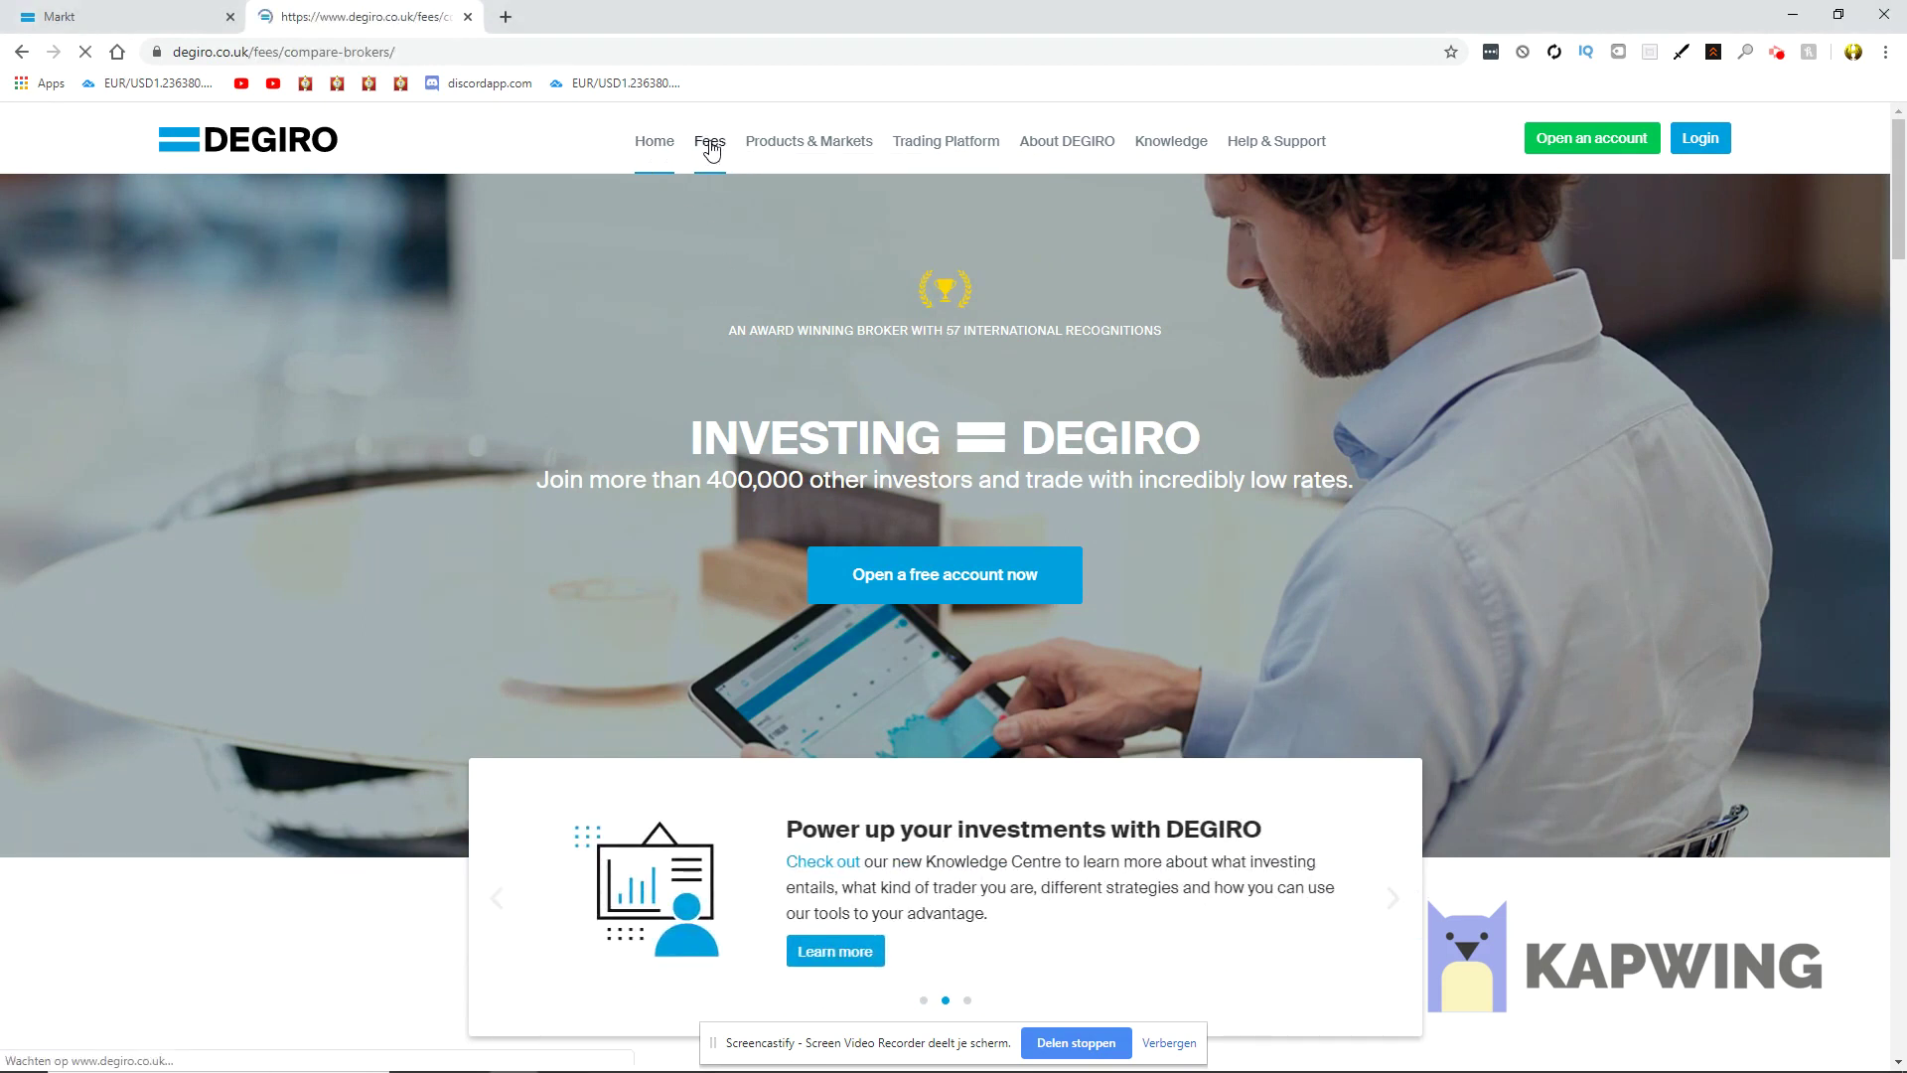
scroll(1041, 378, "down", 4)
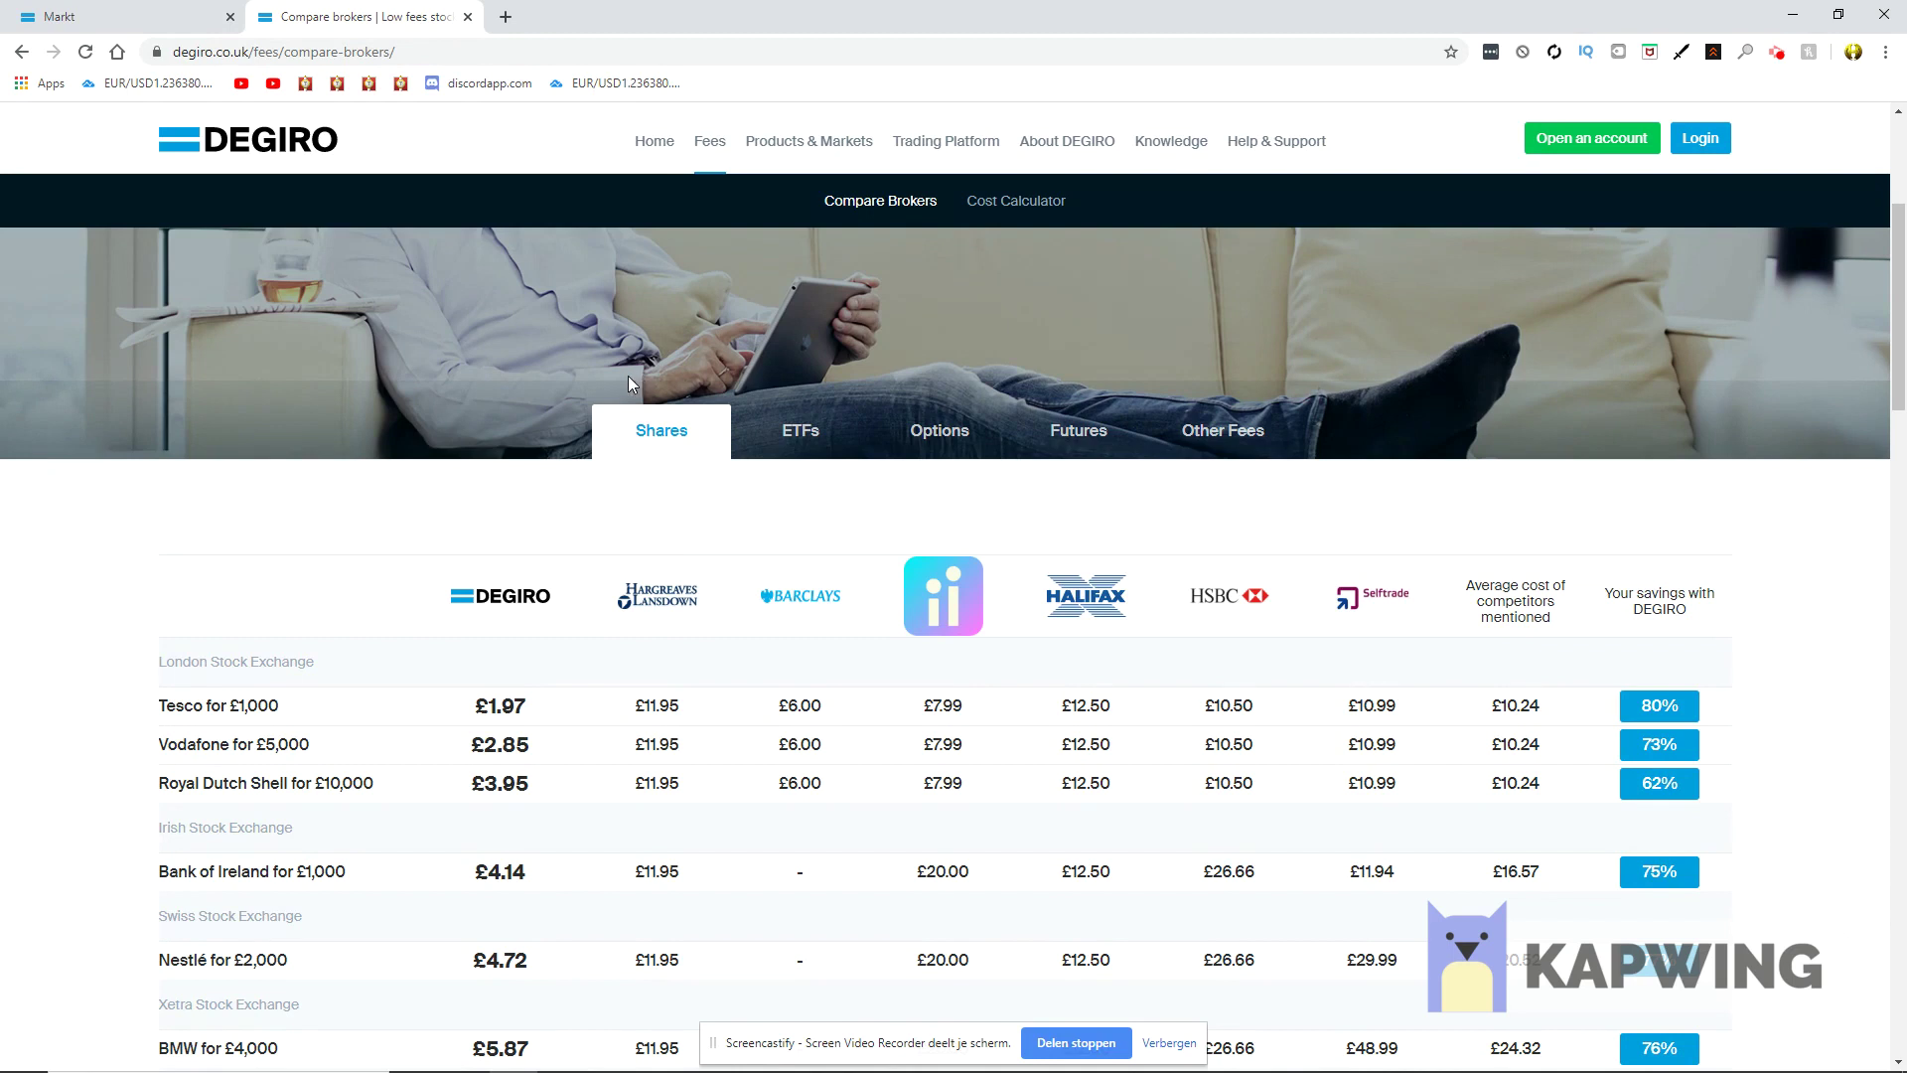
scroll(627, 384, "down", 2)
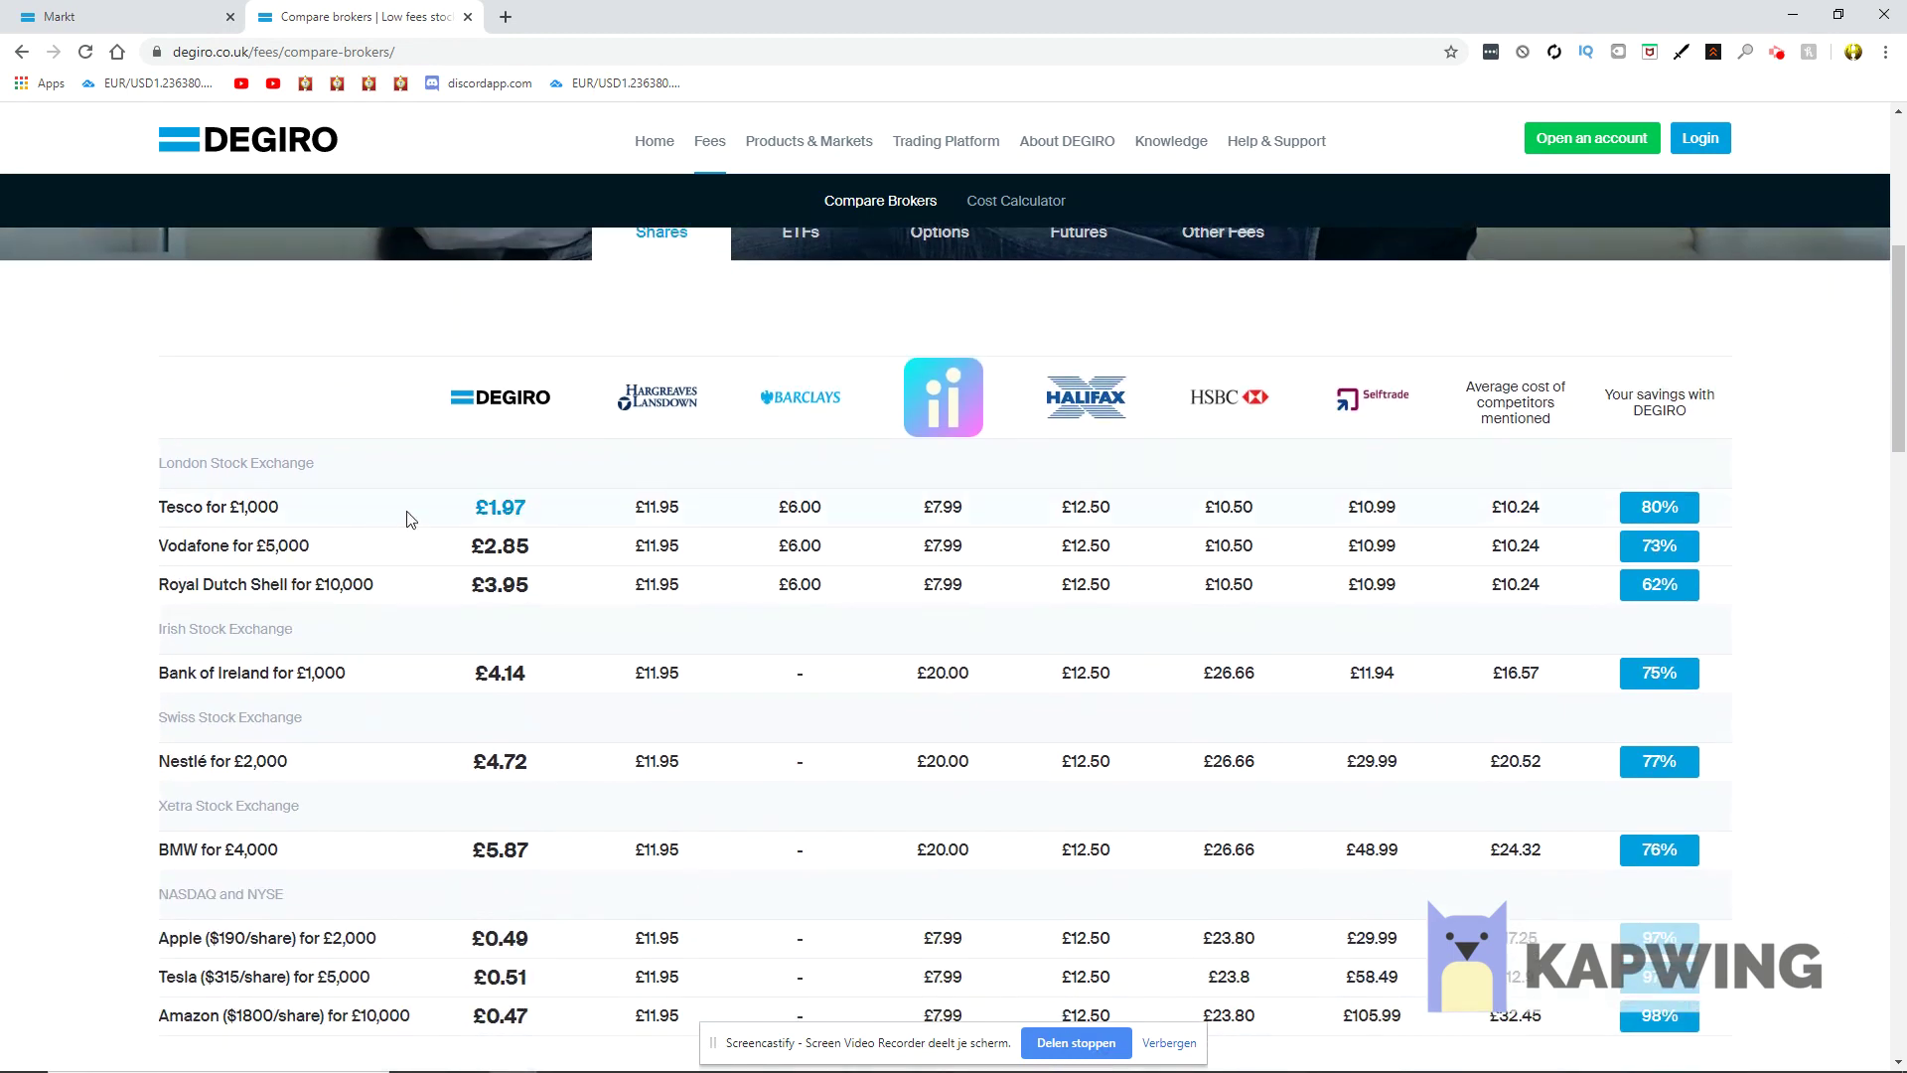
left_click_drag(299, 514, 479, 489)
left_click(498, 413)
- Scroll further down to compare the £58.49 Tesla fee, then return to the top
scroll(10, 486, "down", 2)
scroll(10, 487, "down", 1)
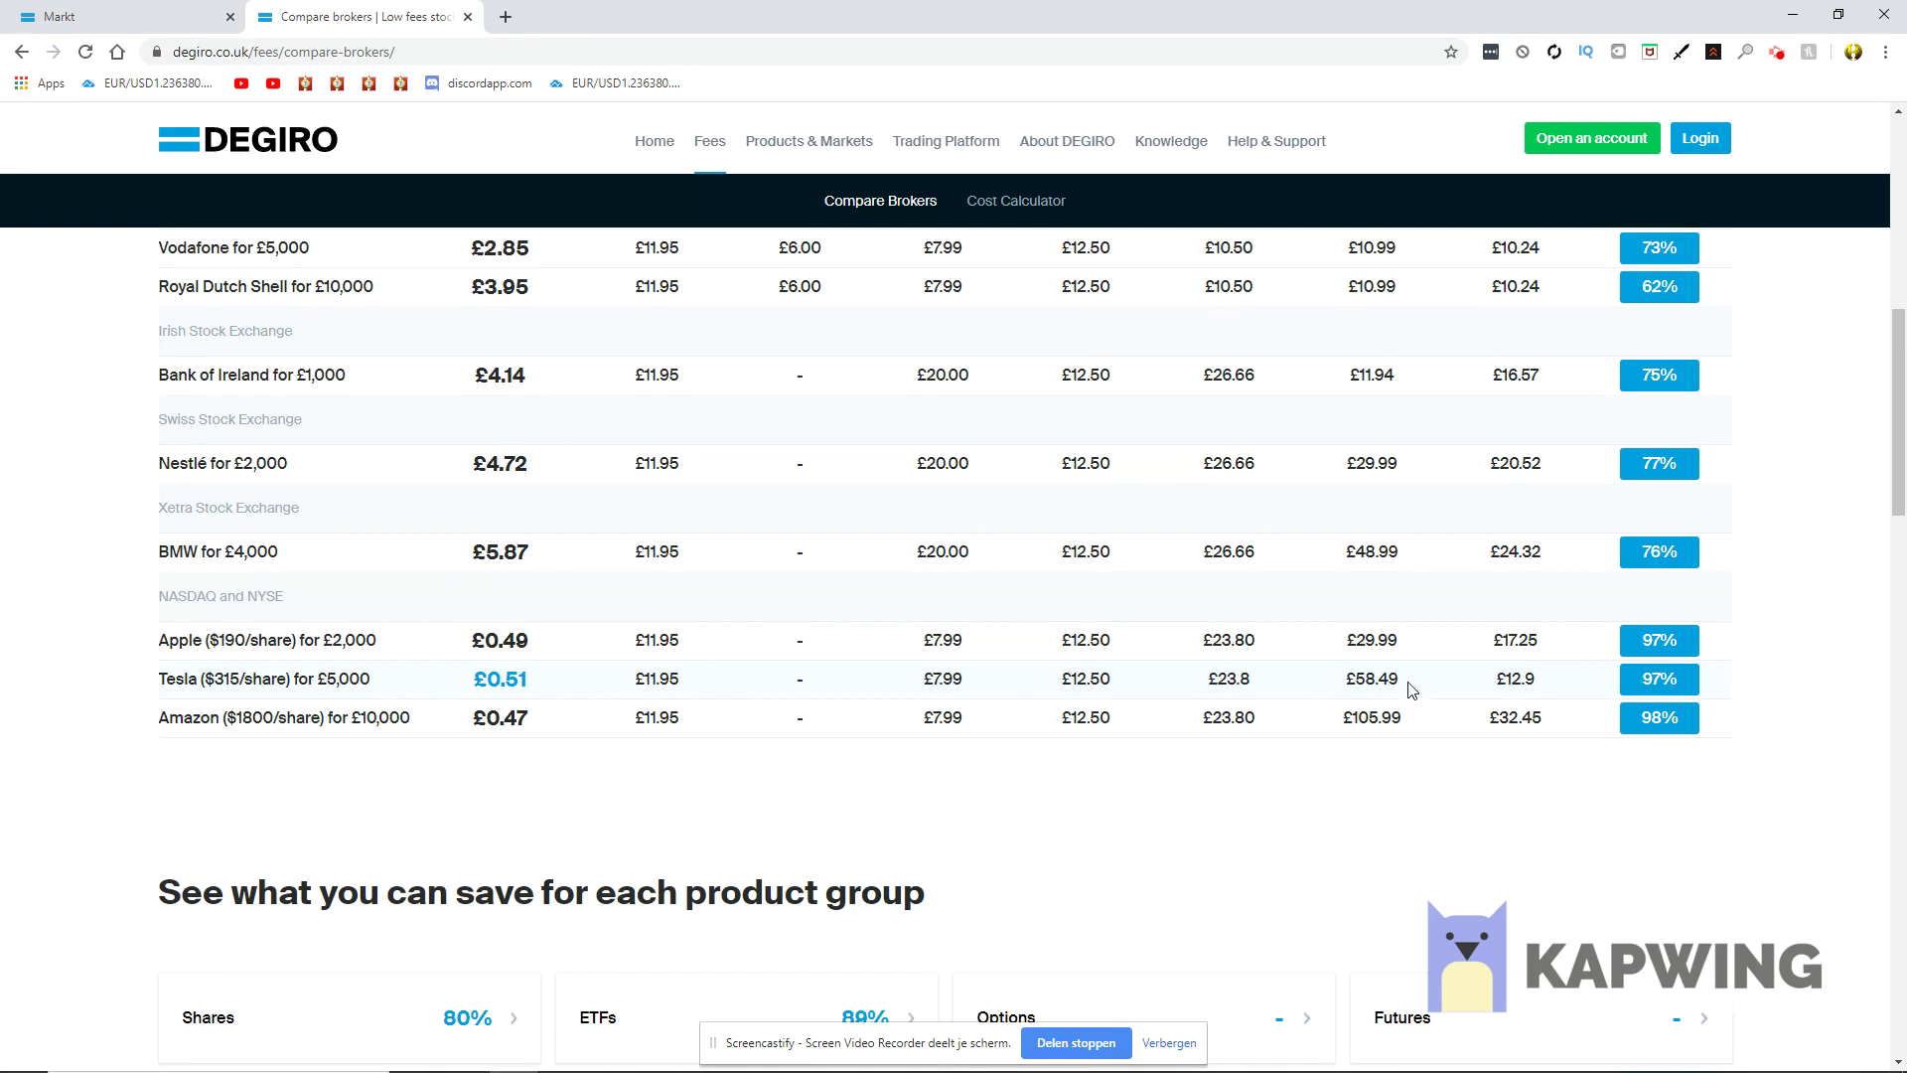
left_click_drag(1410, 686, 1347, 683)
scroll(917, 651, "up", 7)
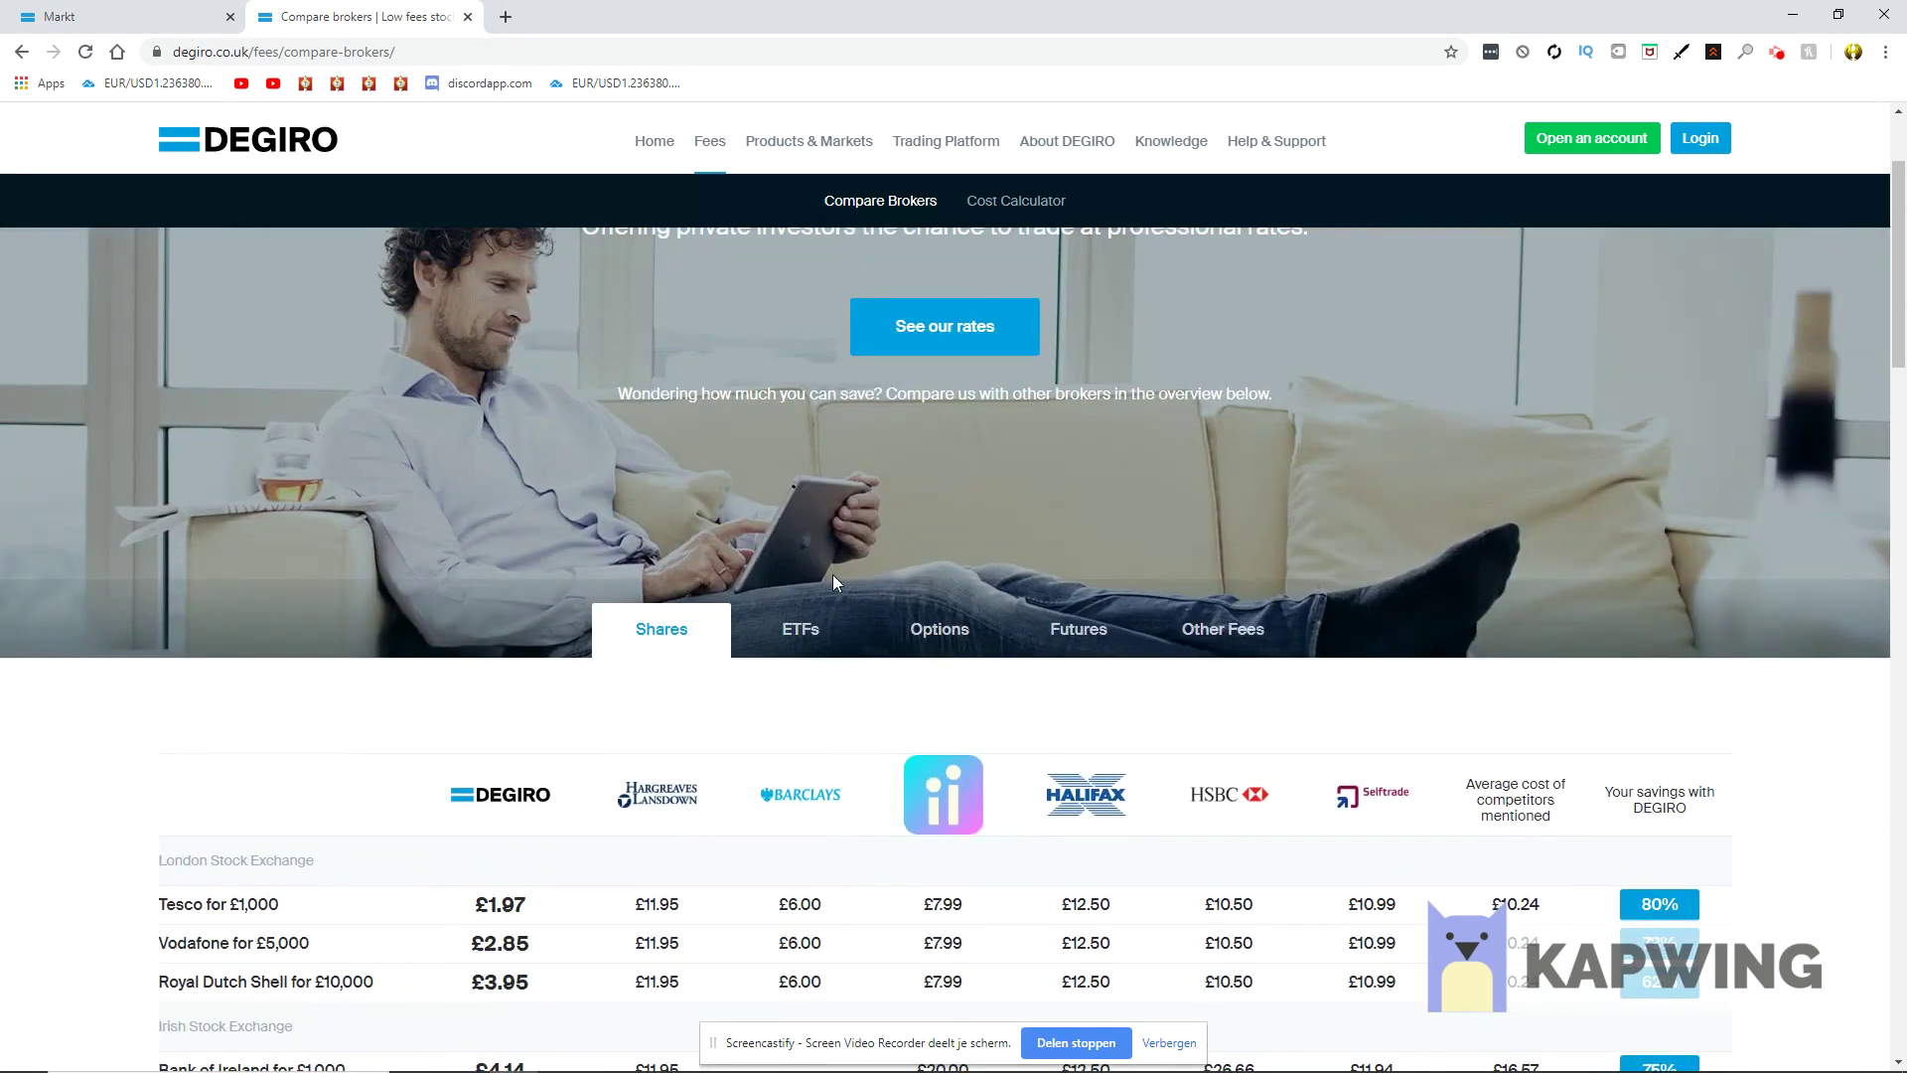
scroll(844, 581, "up", 2)
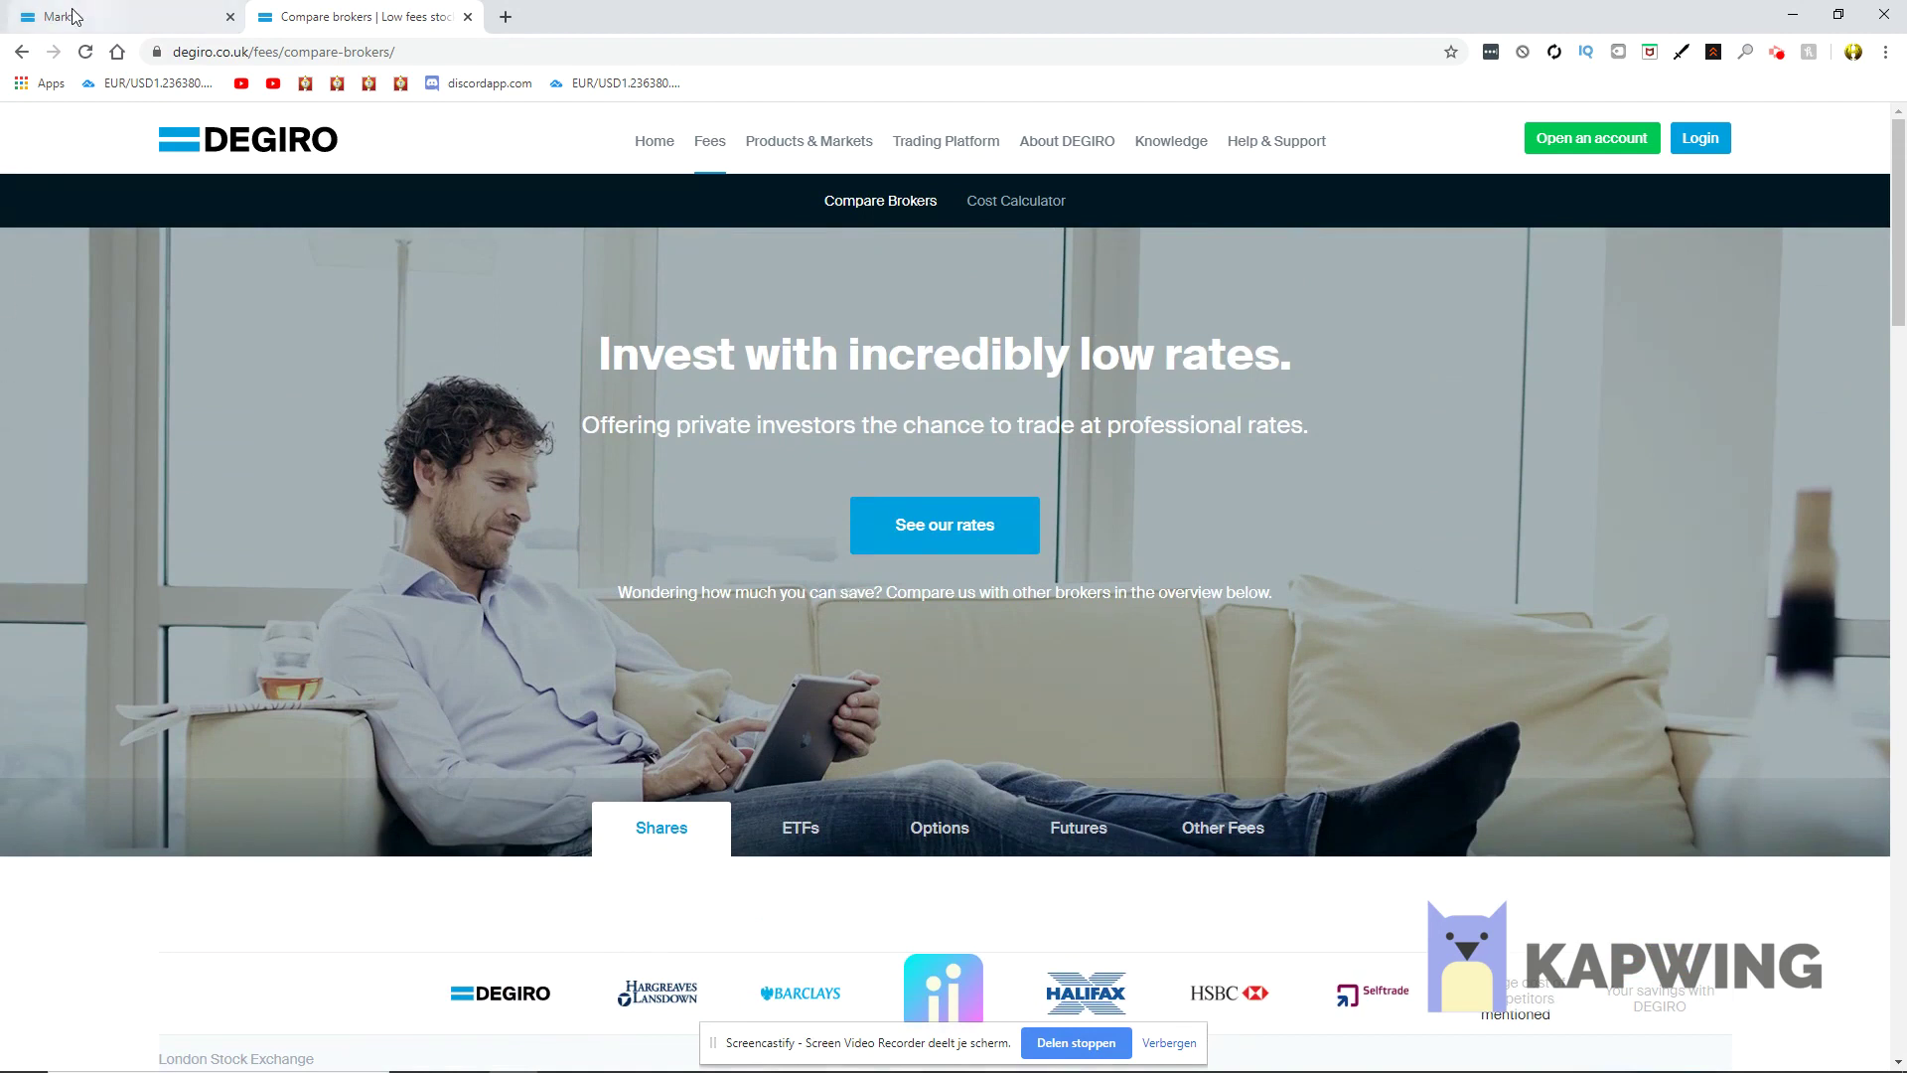
- Go to the 'Open an account' registration form with empty Email, Username and Password fields
left_click(1546, 144)
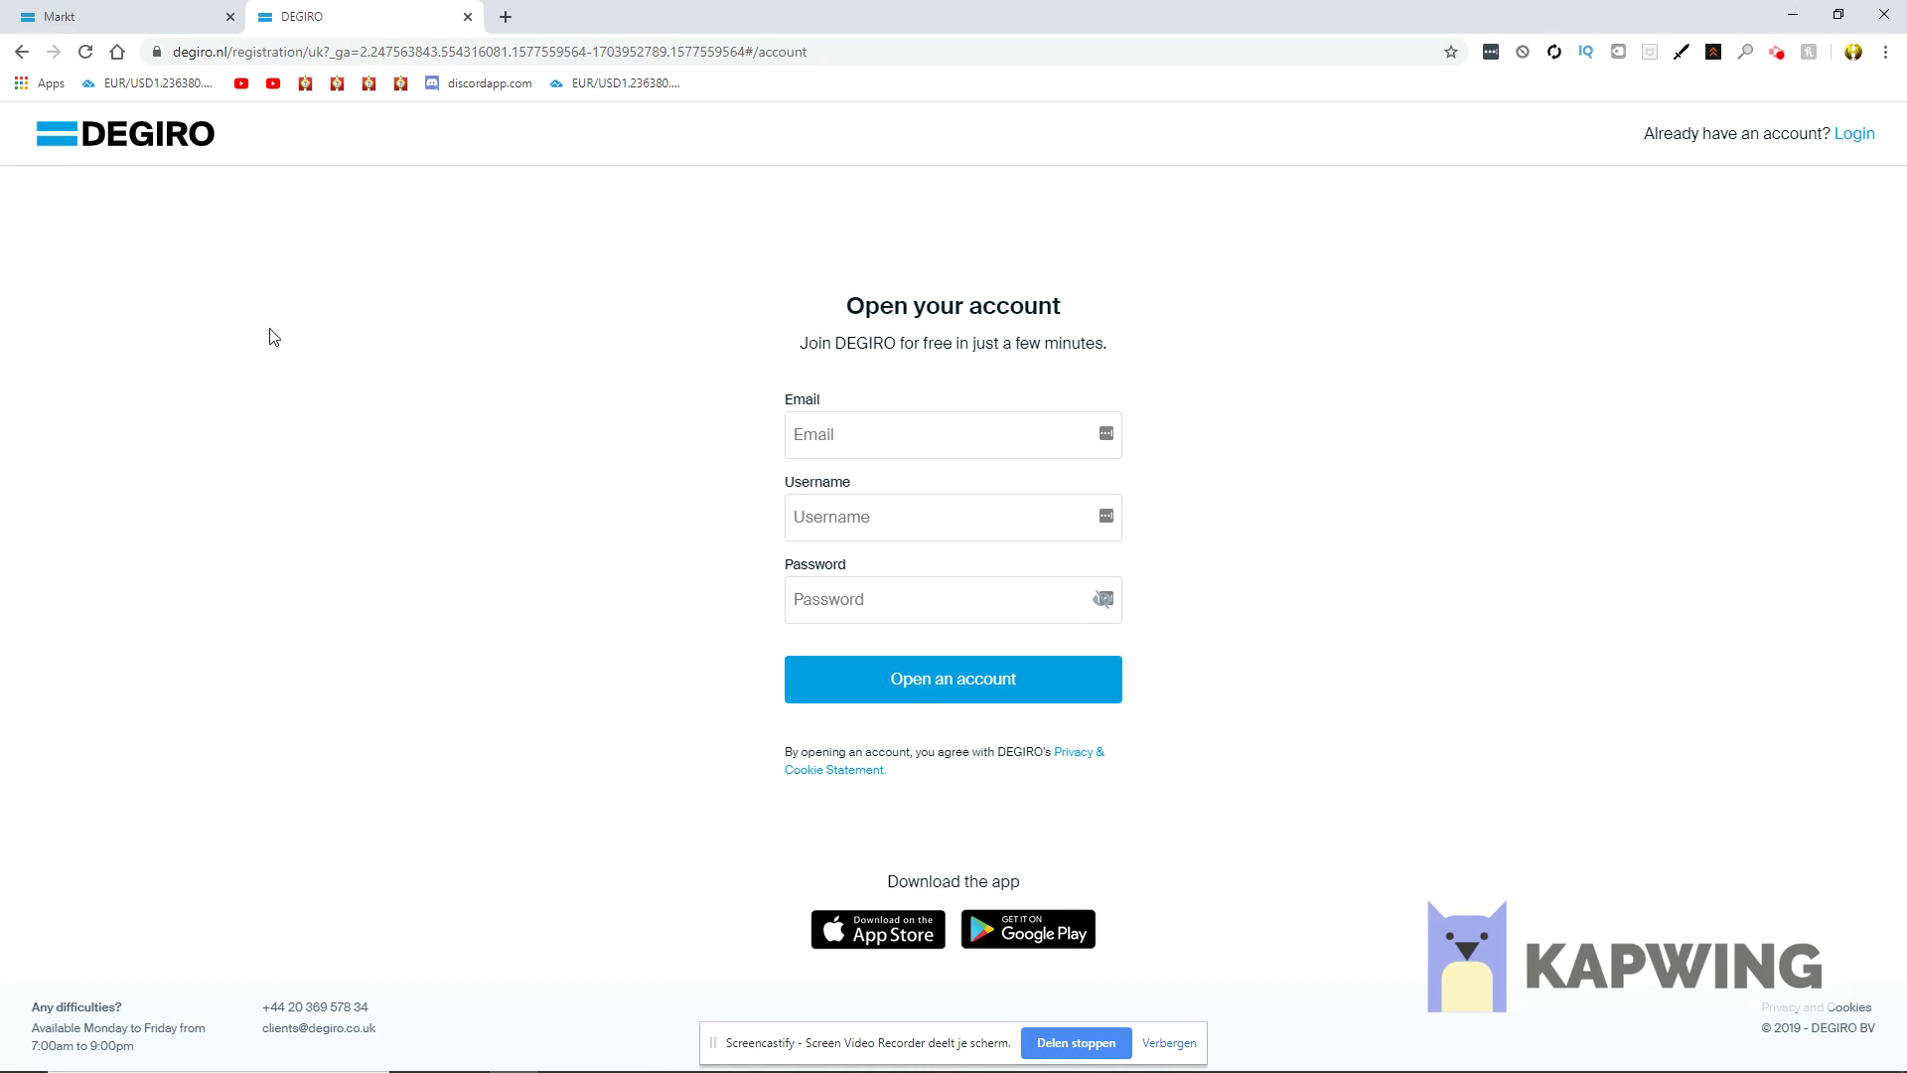
- From Markt, search 'apple', open Apple Inc (AAPL), and view its 1Y, 3Y and 5Y charts
left_click(147, 9)
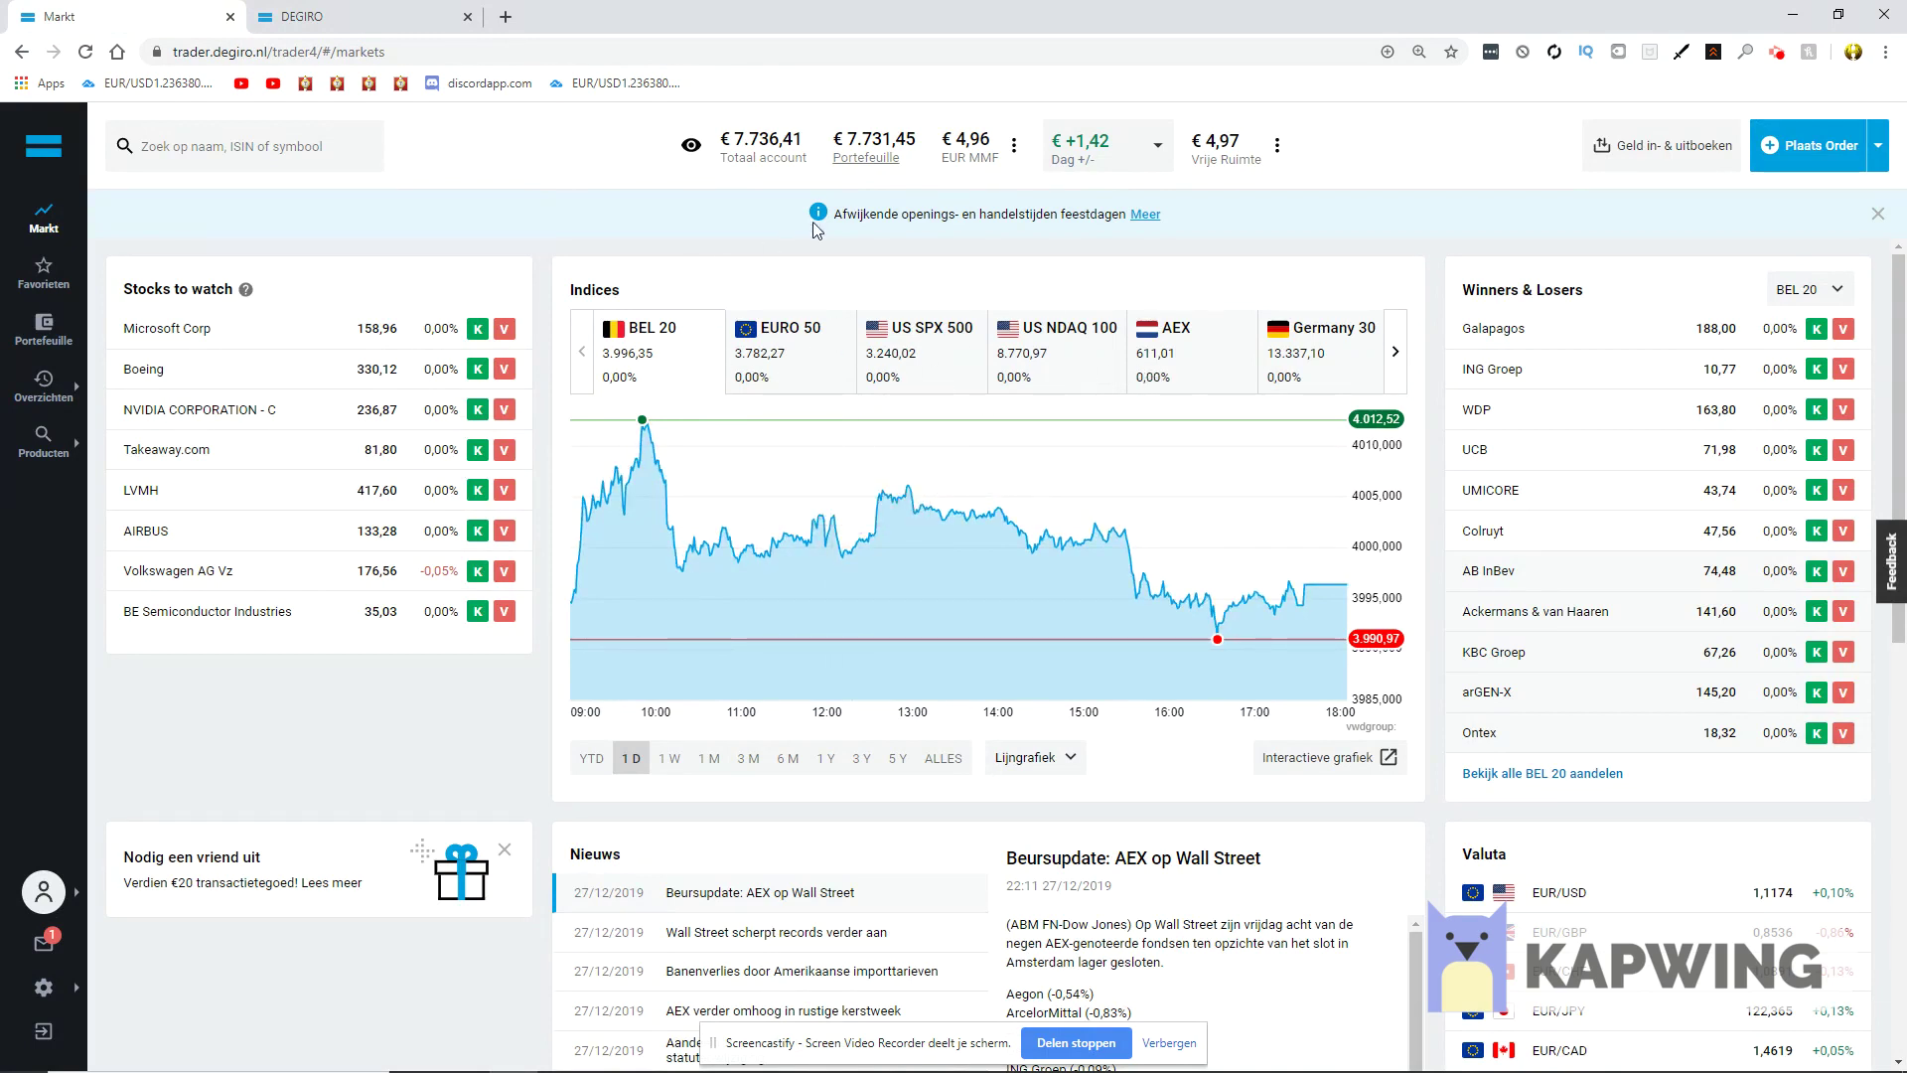
left_click(251, 143)
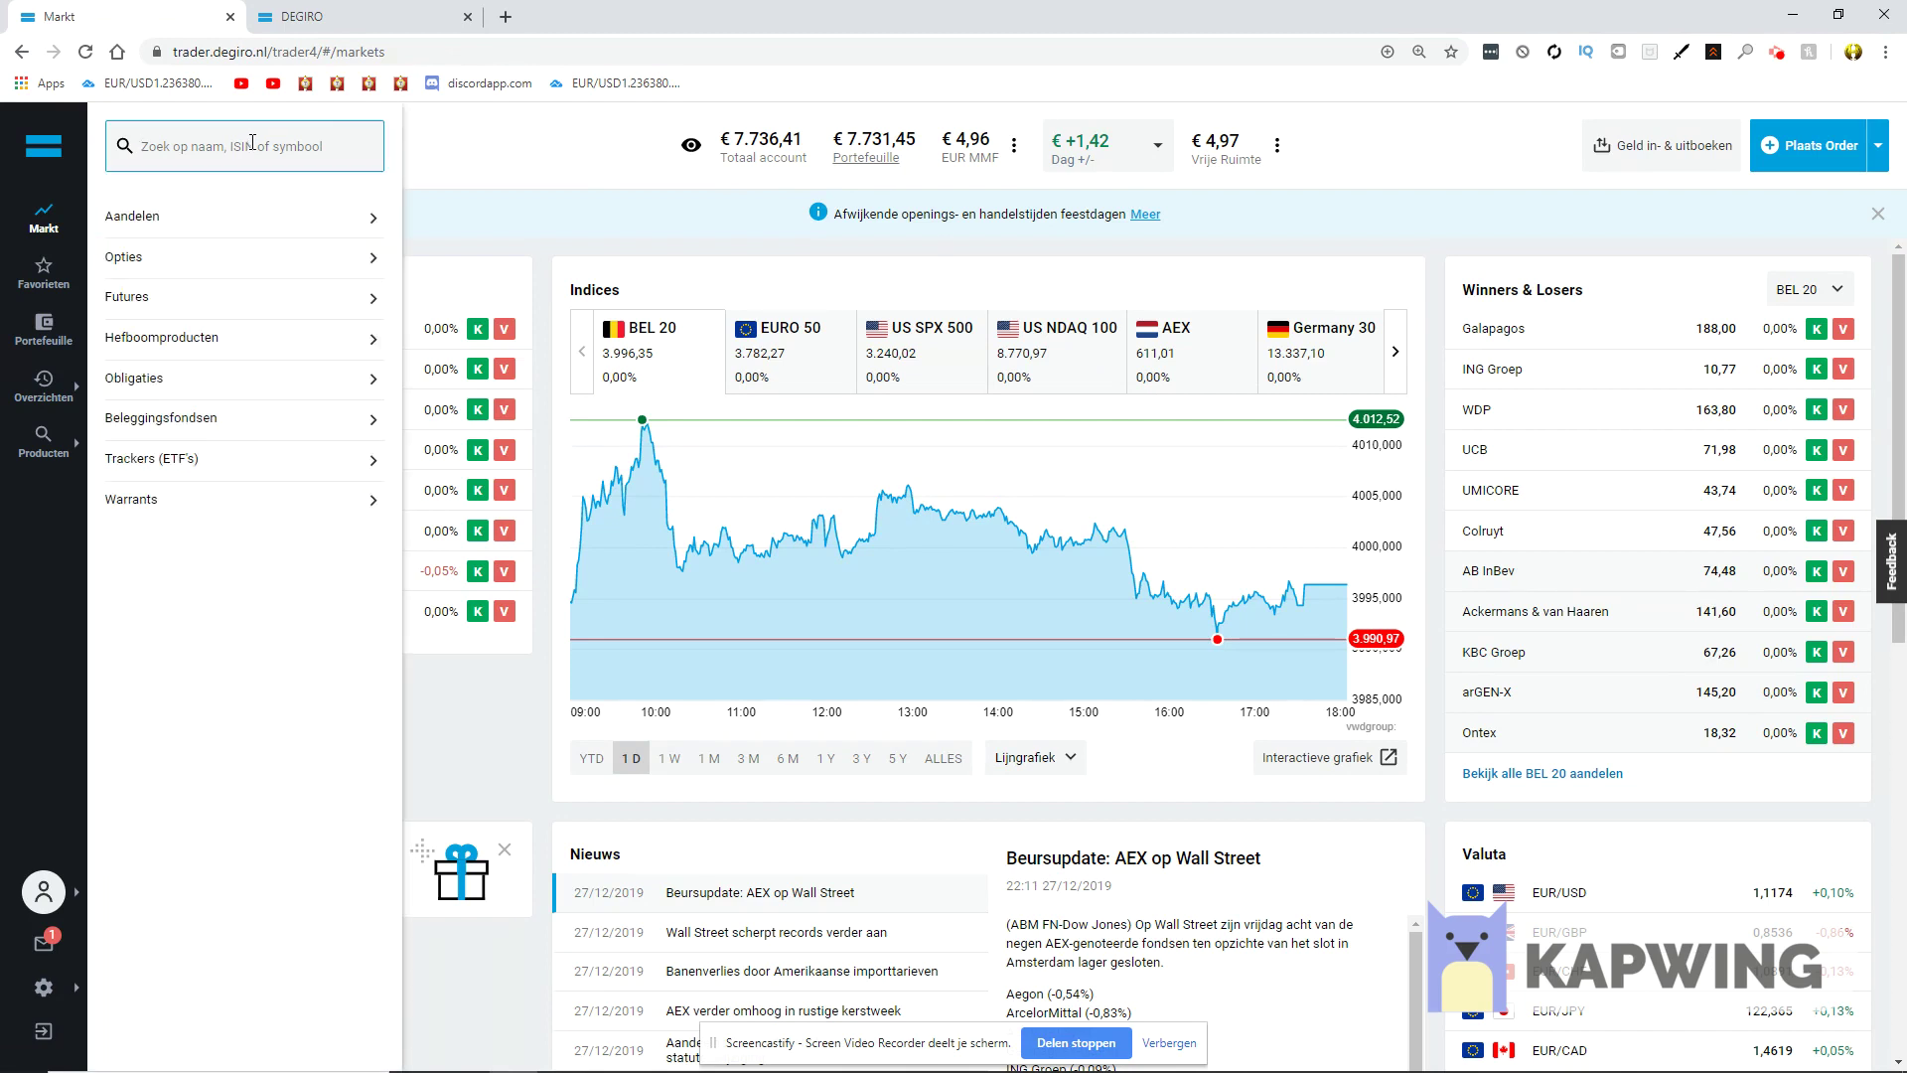
type("apple")
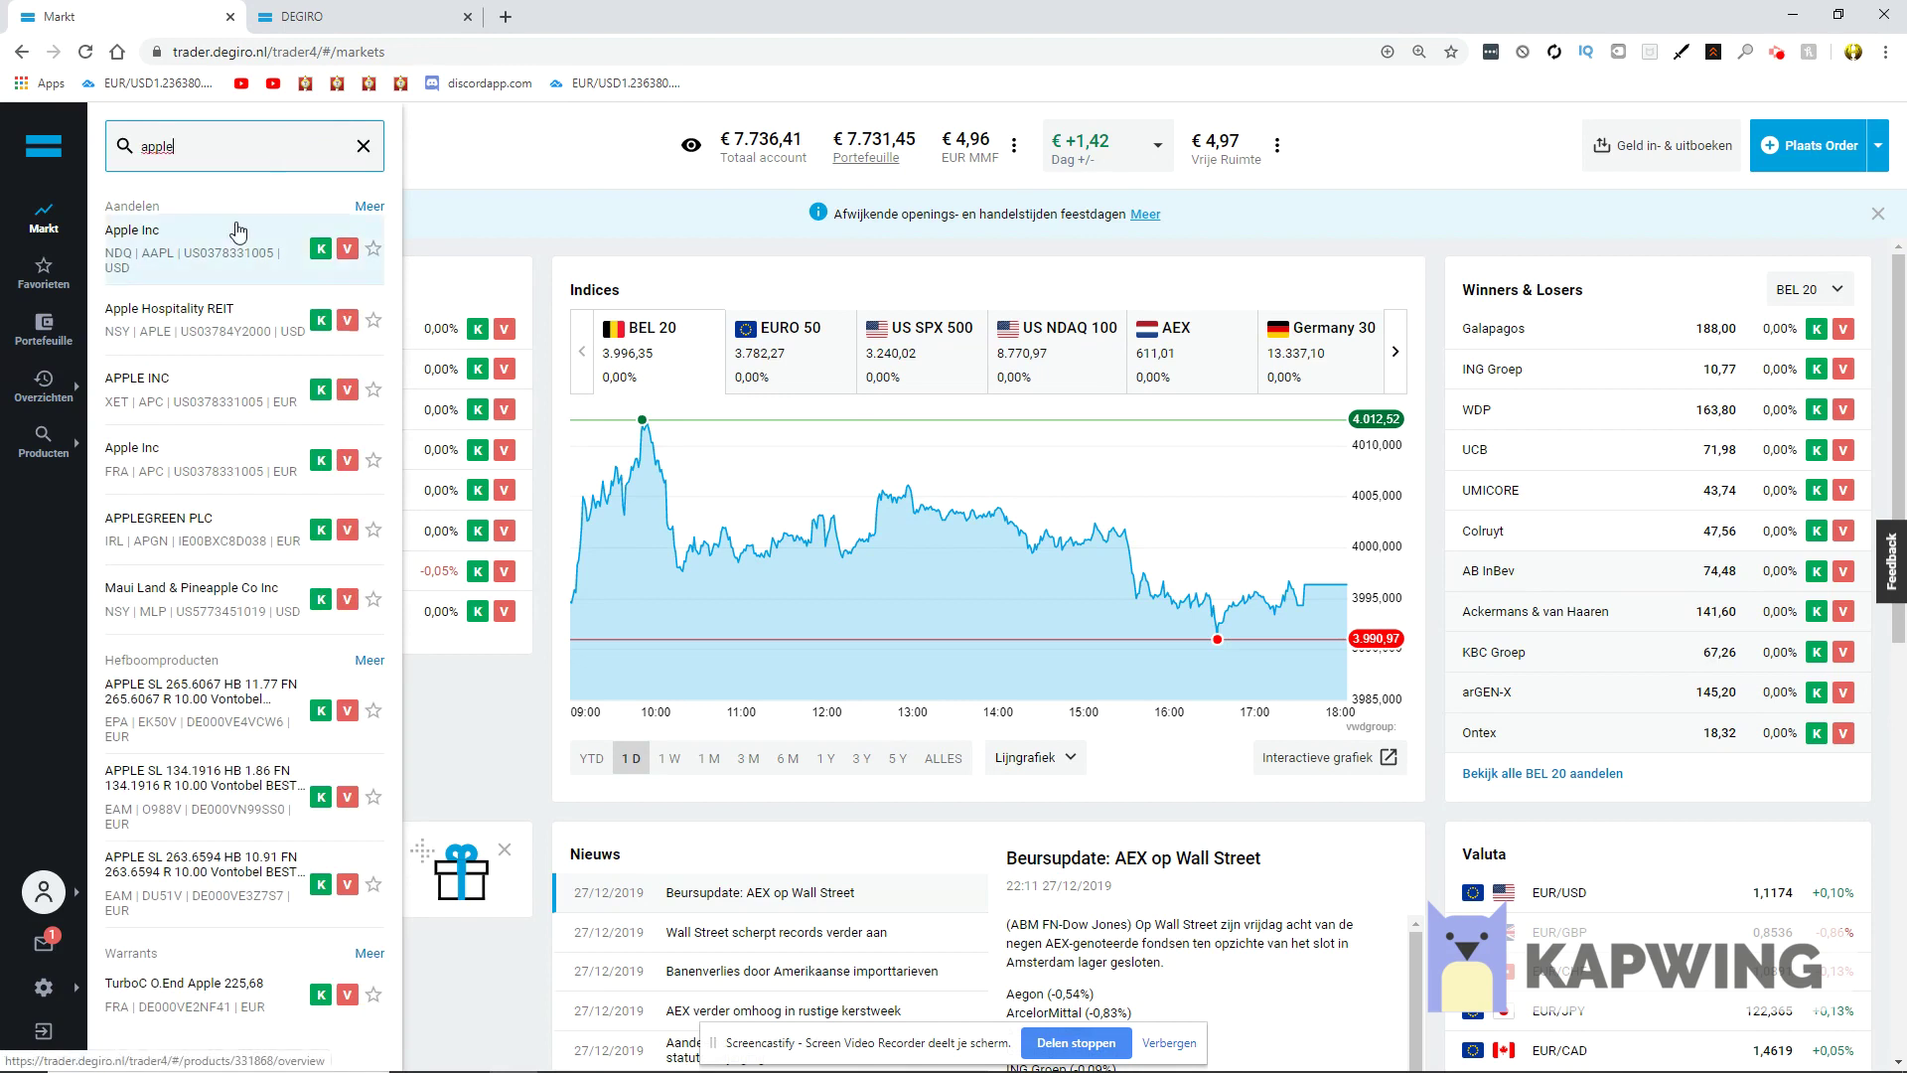
left_click(293, 243)
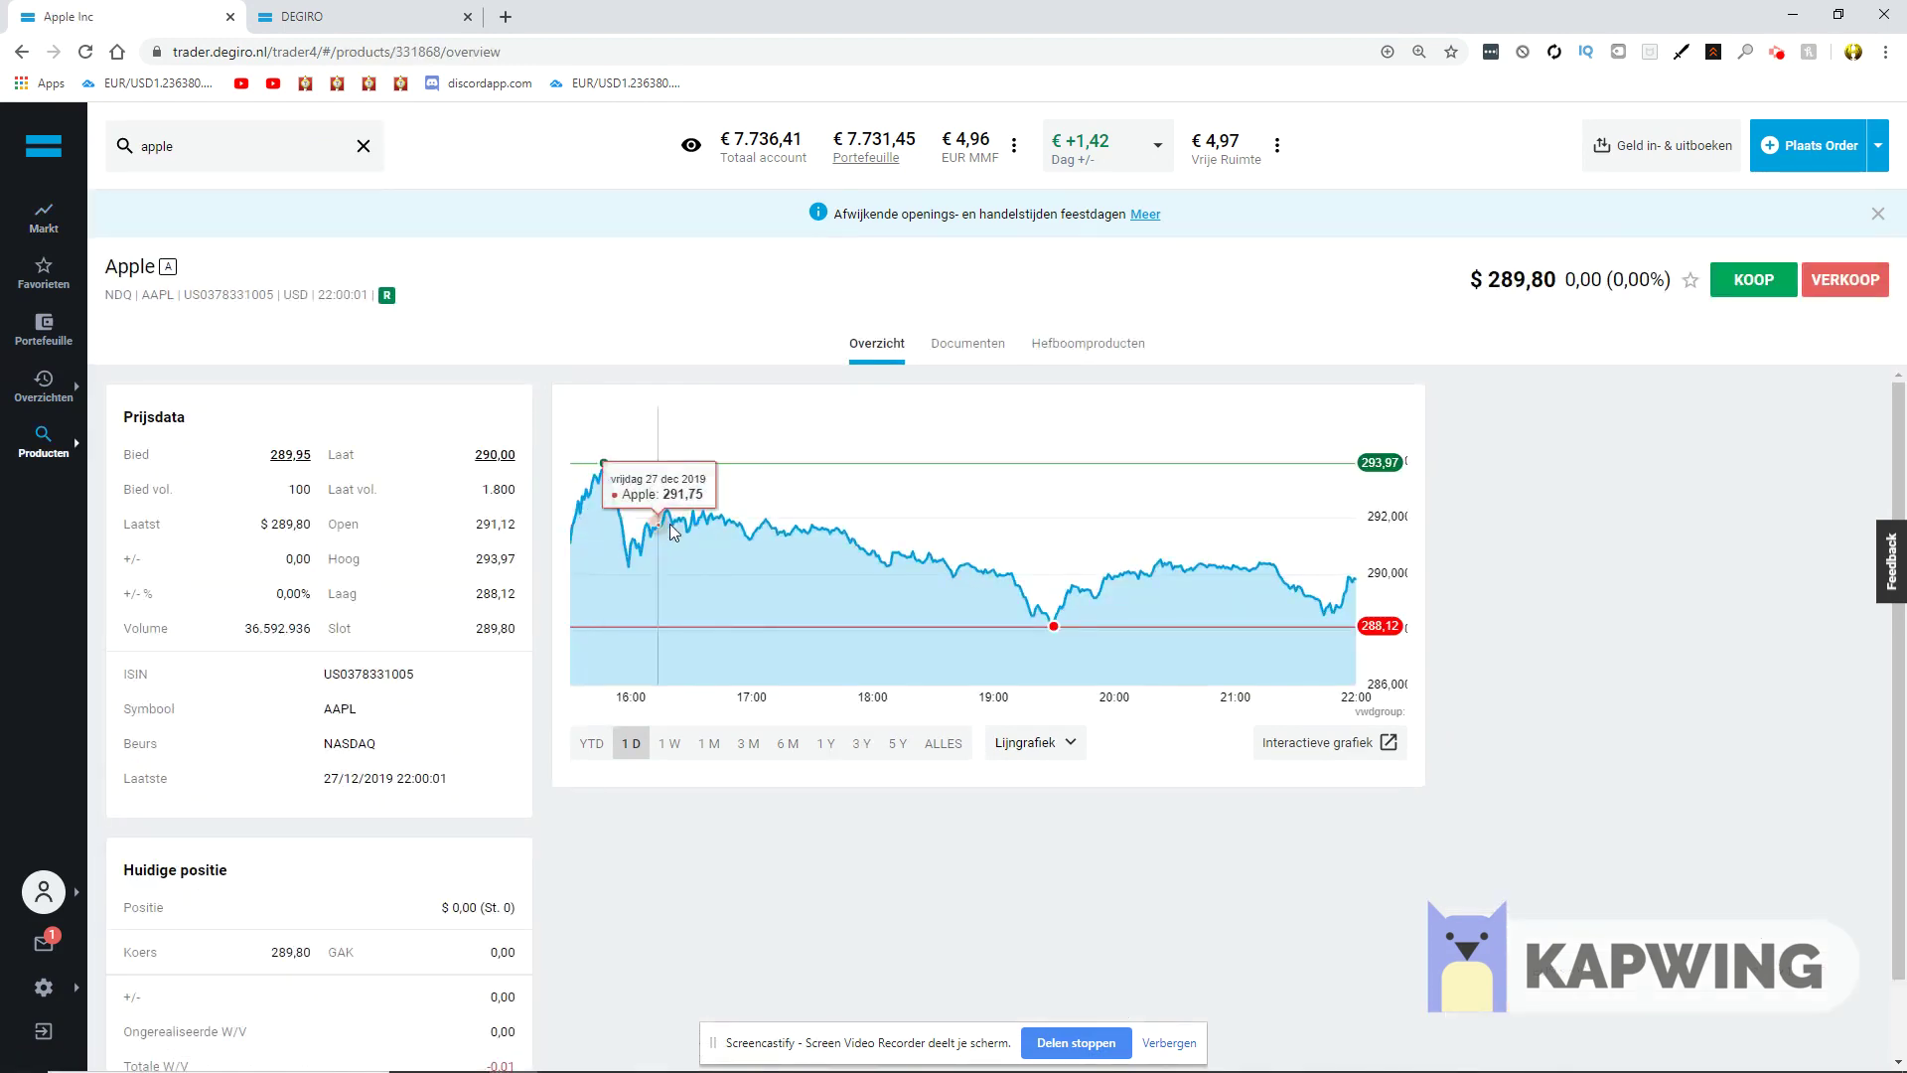
left_click(826, 744)
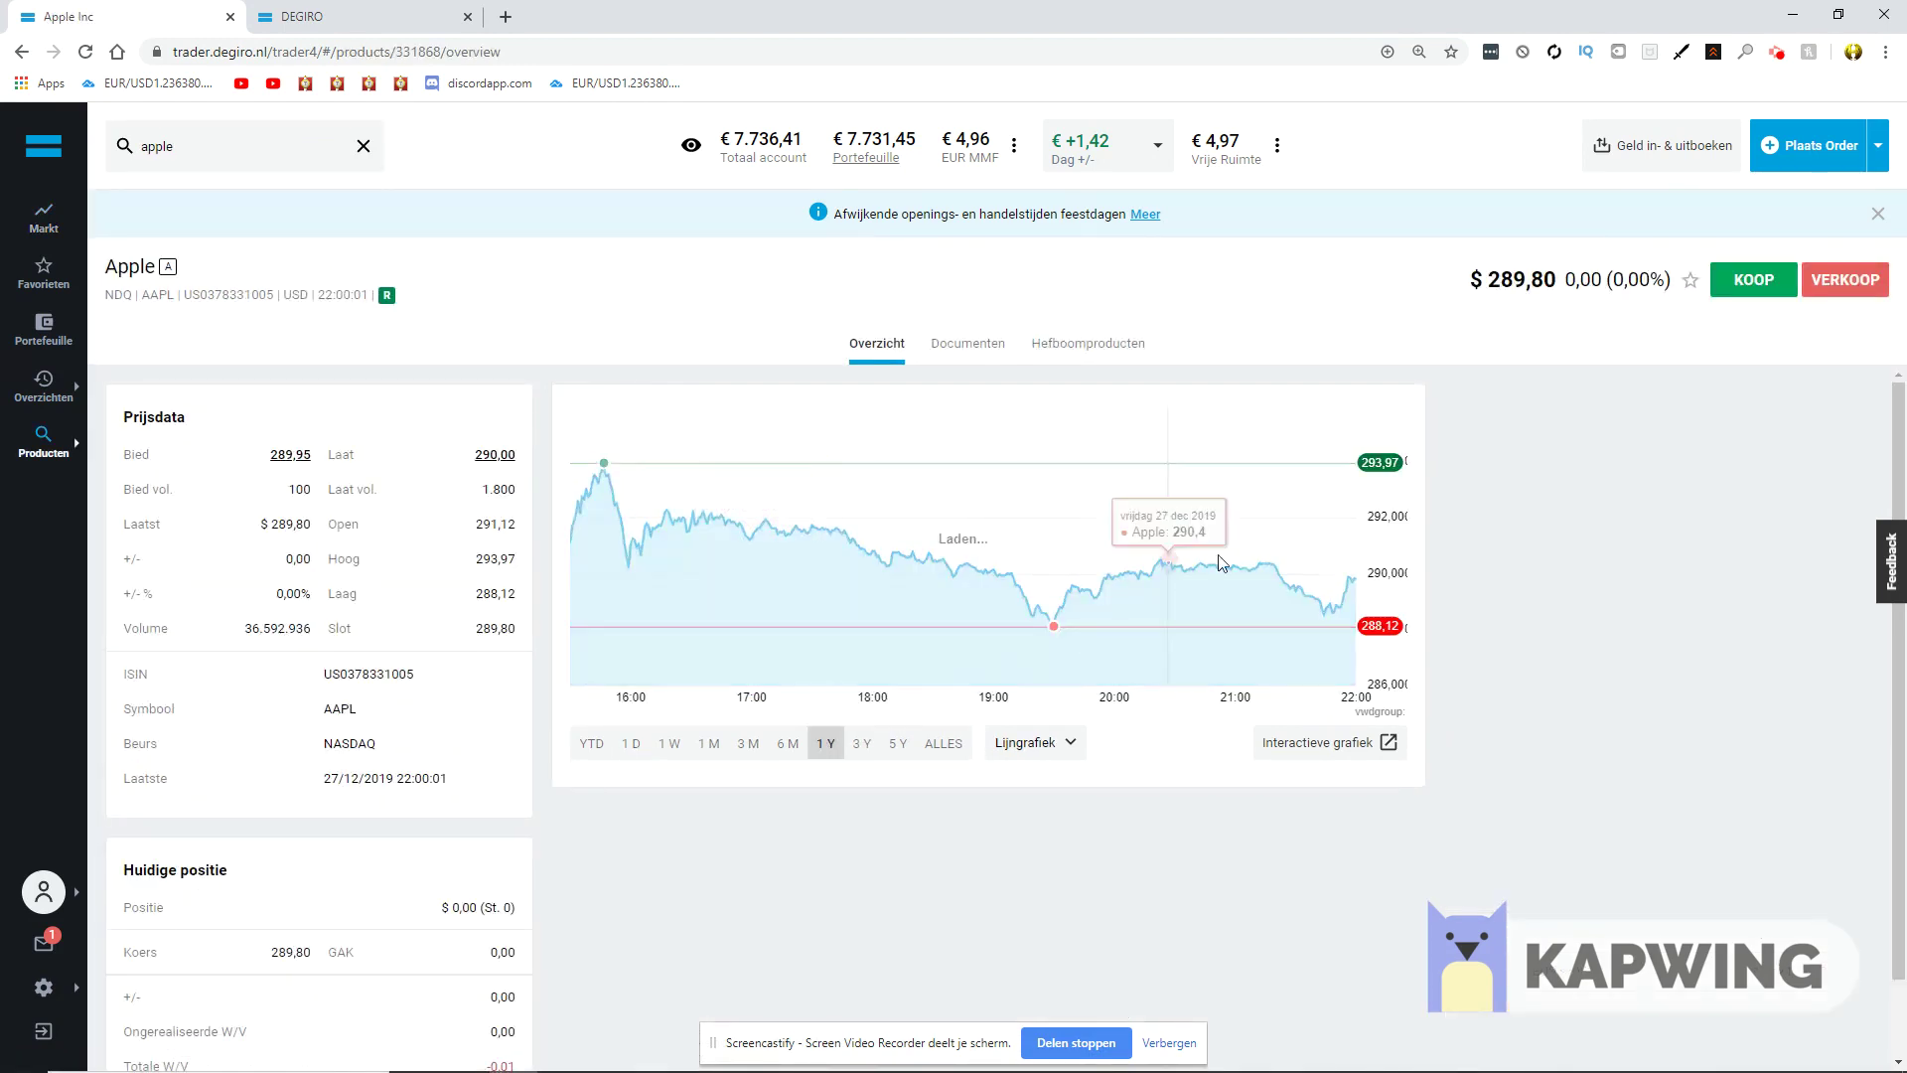
left_click(862, 758)
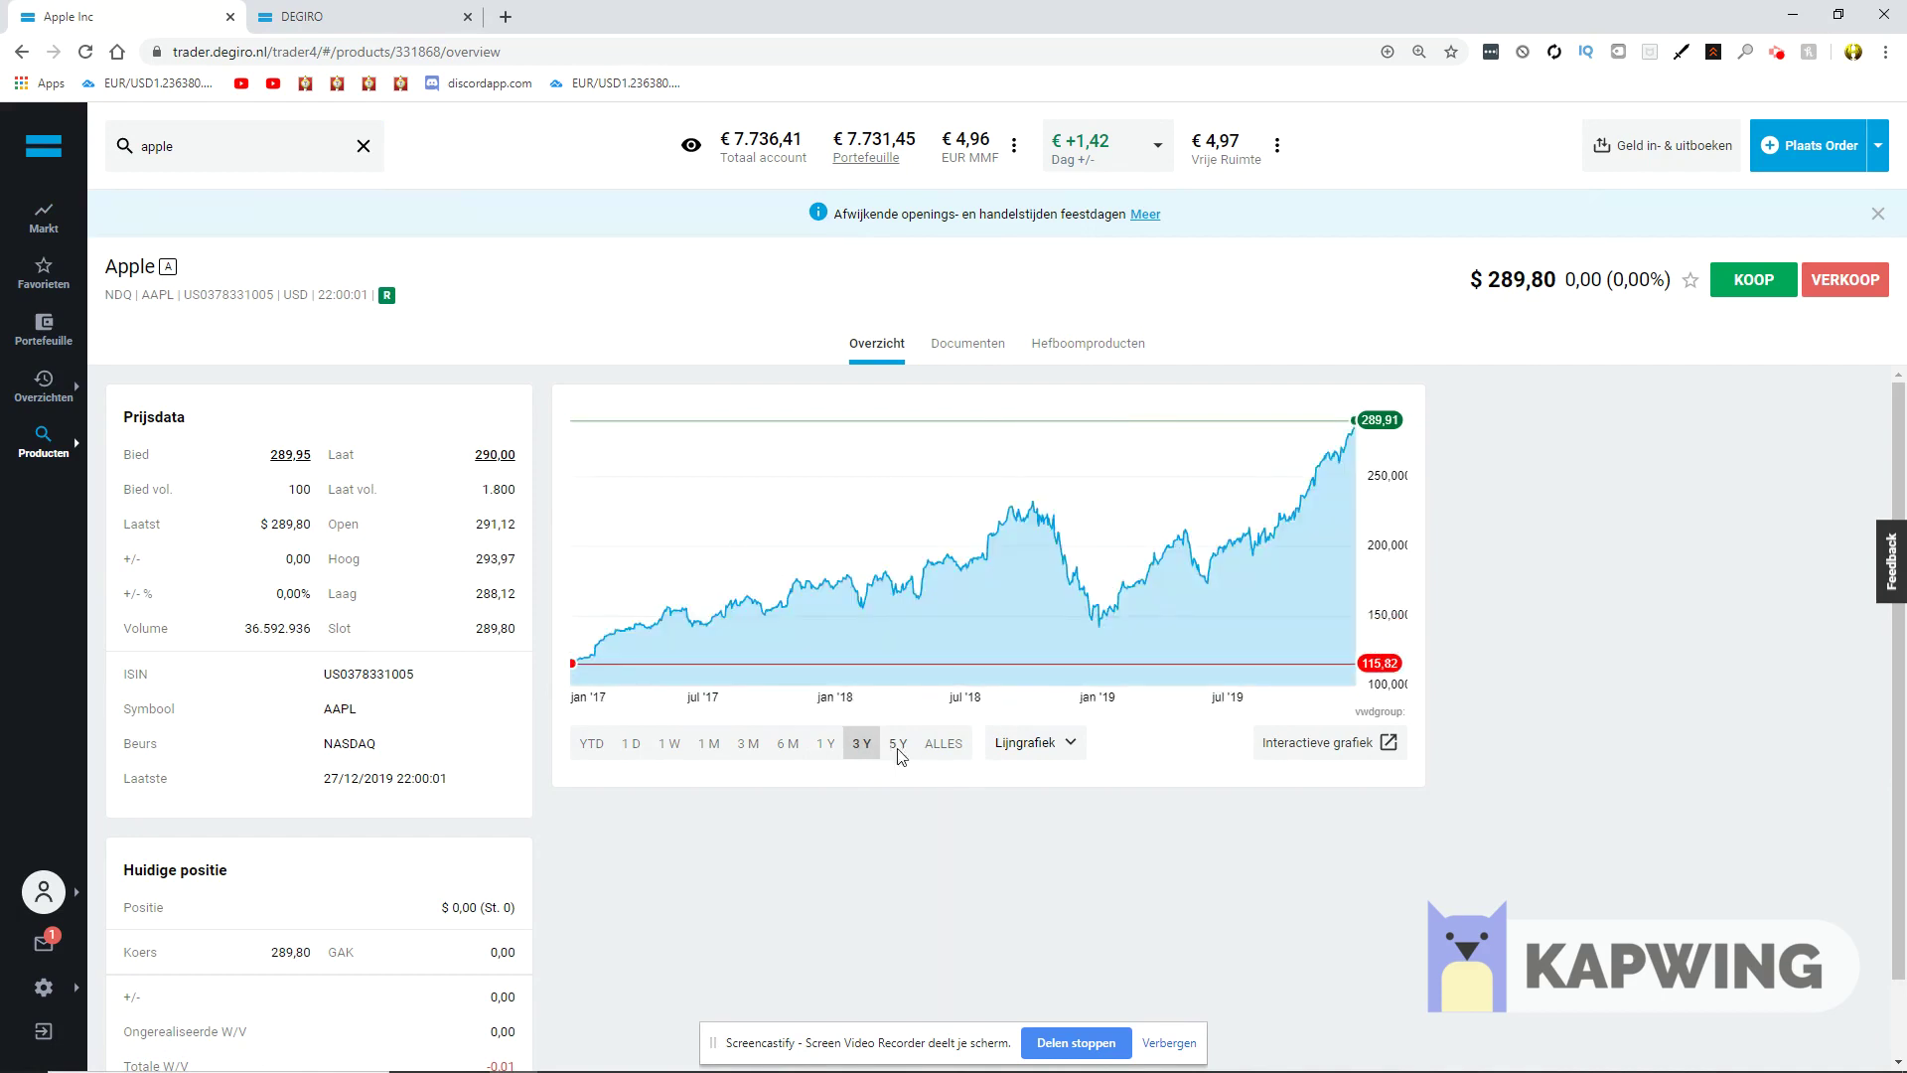
left_click(900, 758)
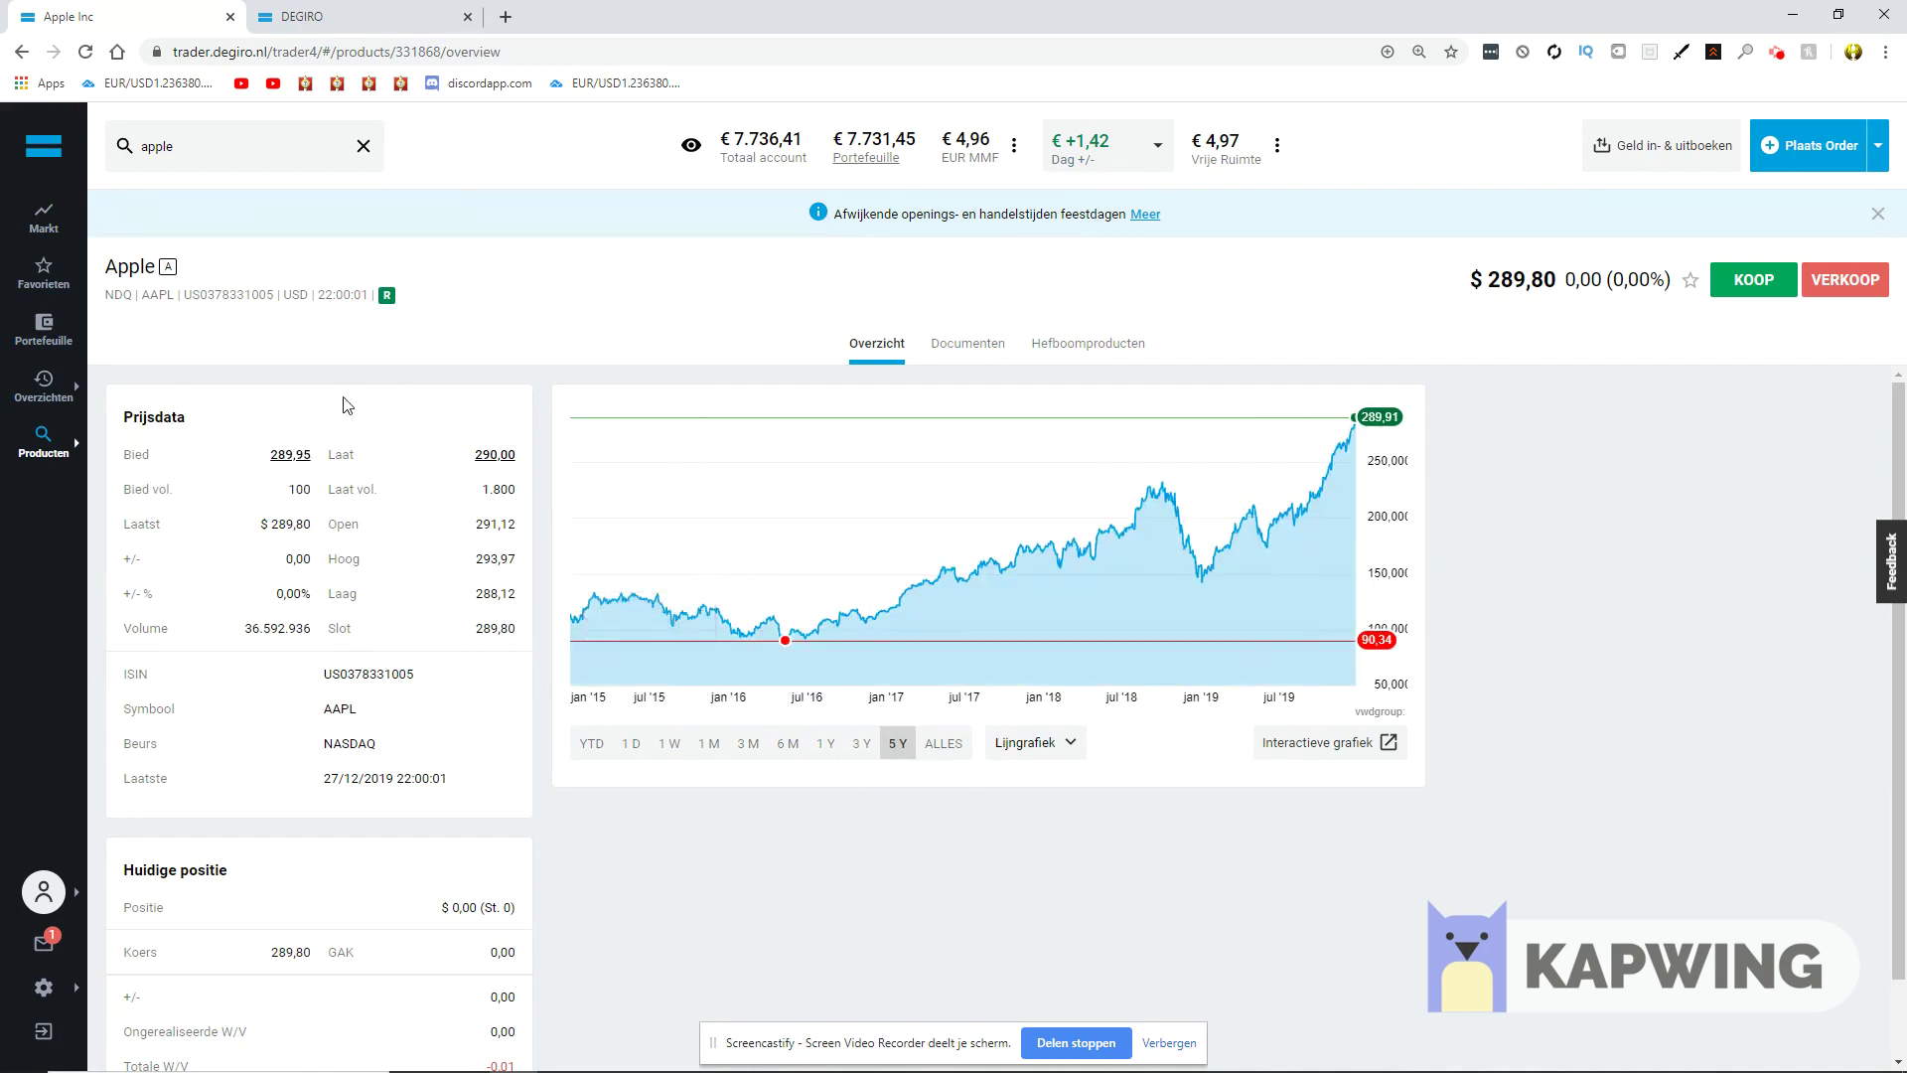
- Glance at the Portefeuille positions, then search 'apple' again and reopen Apple Inc's overview
left_click(363, 146)
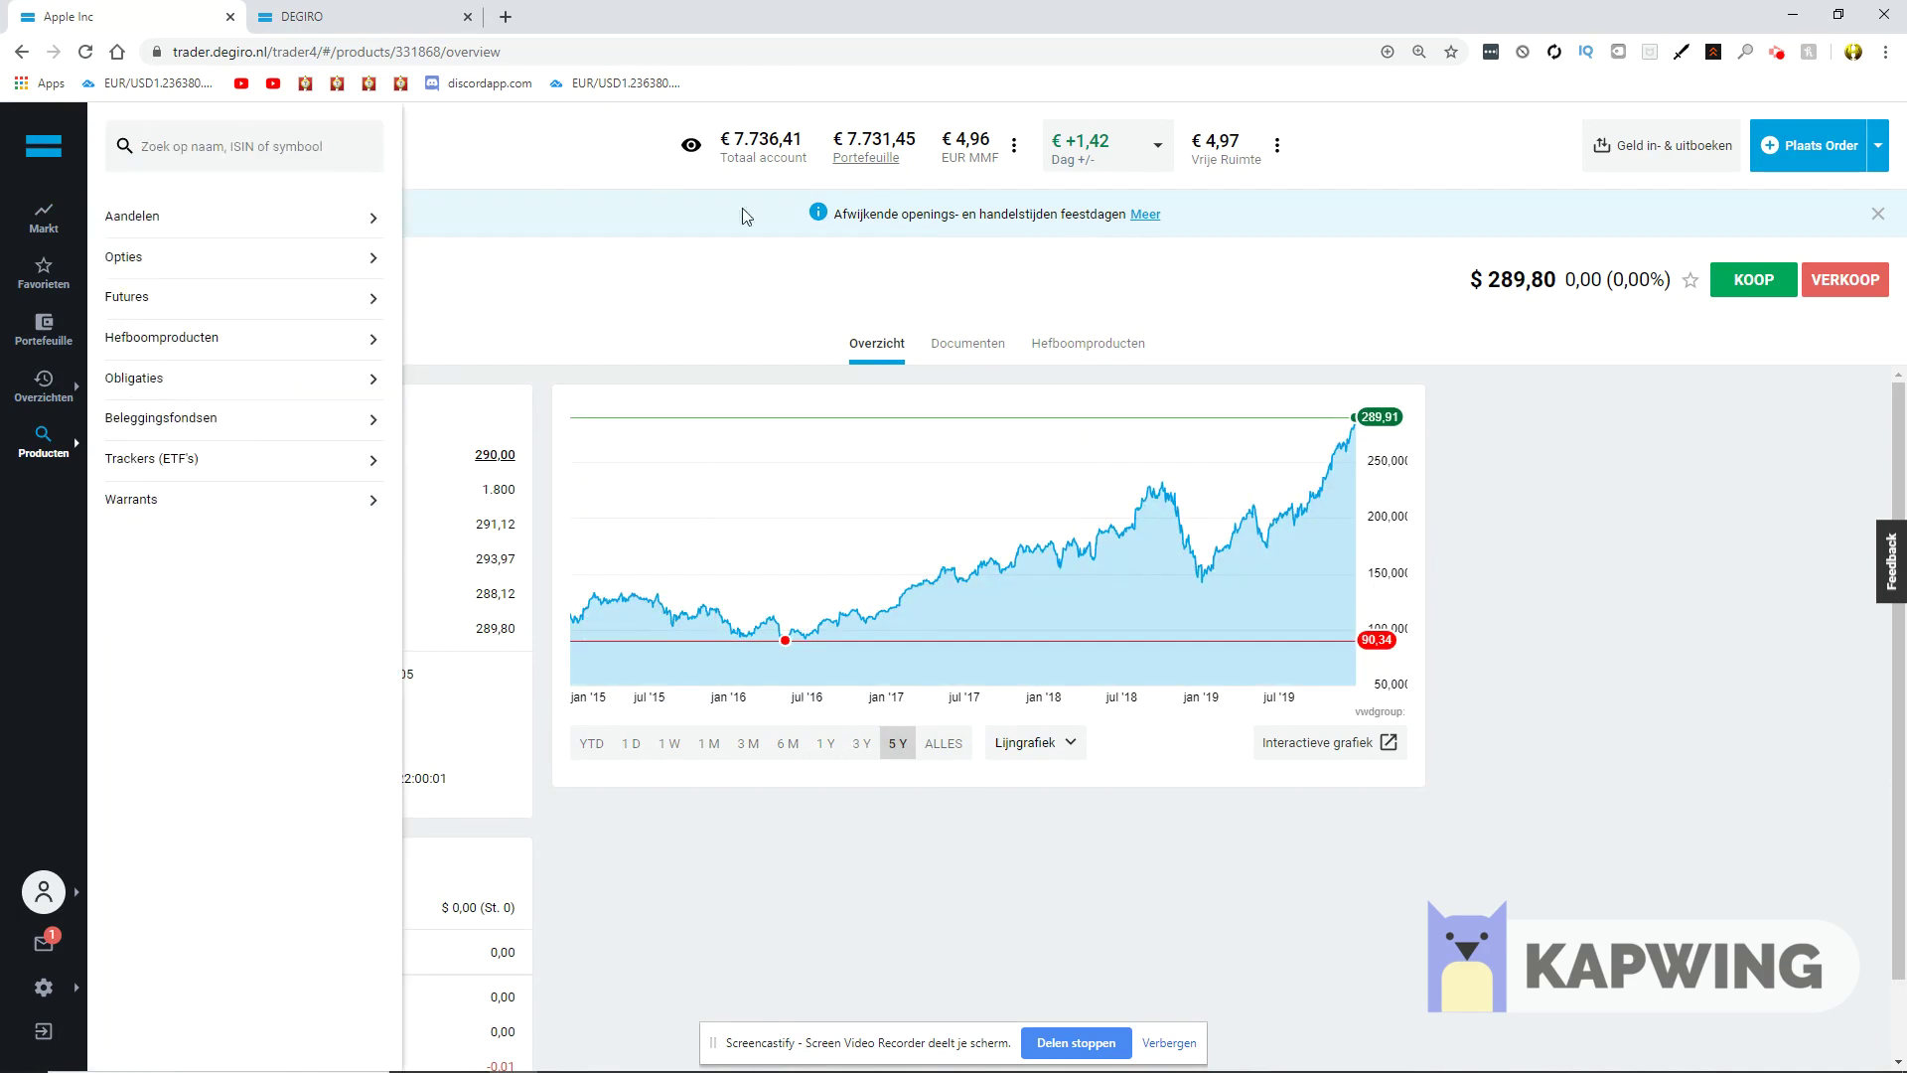
left_click(866, 171)
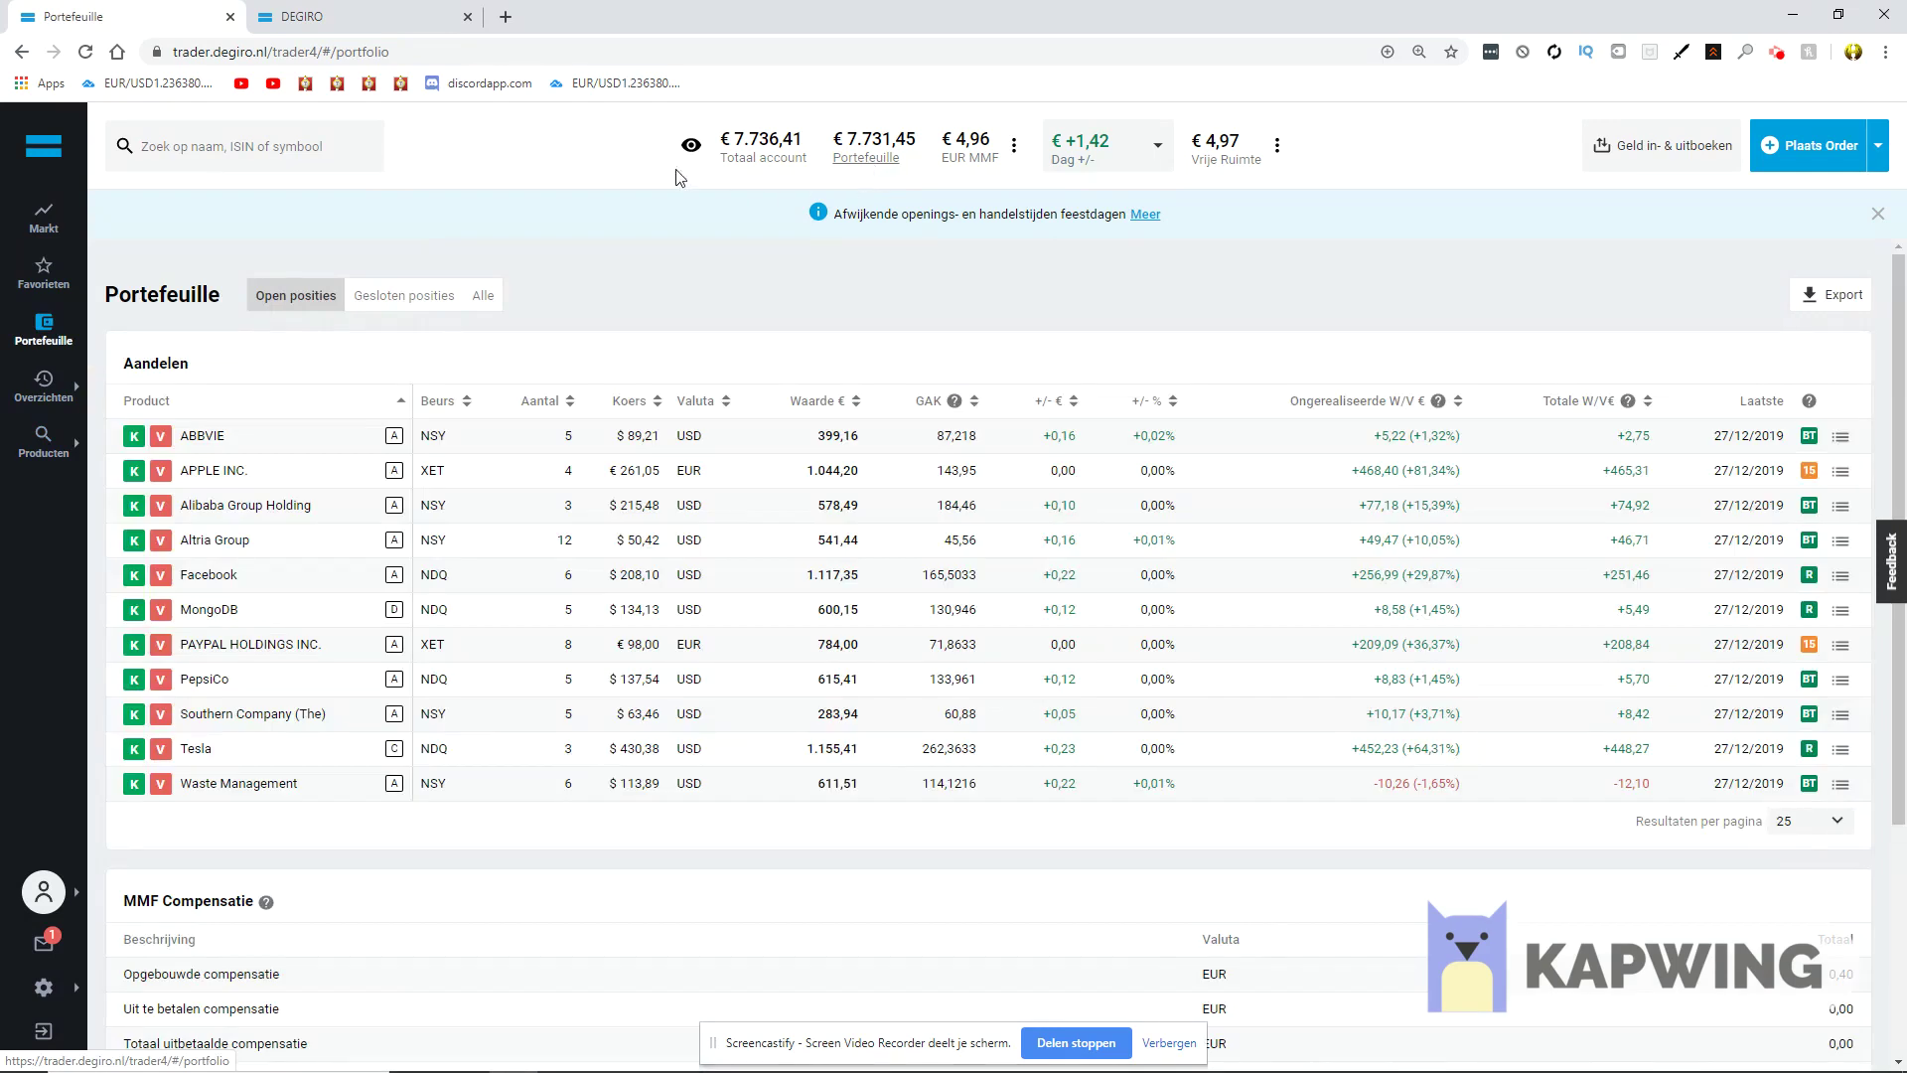
left_click(44, 159)
left_click(248, 152)
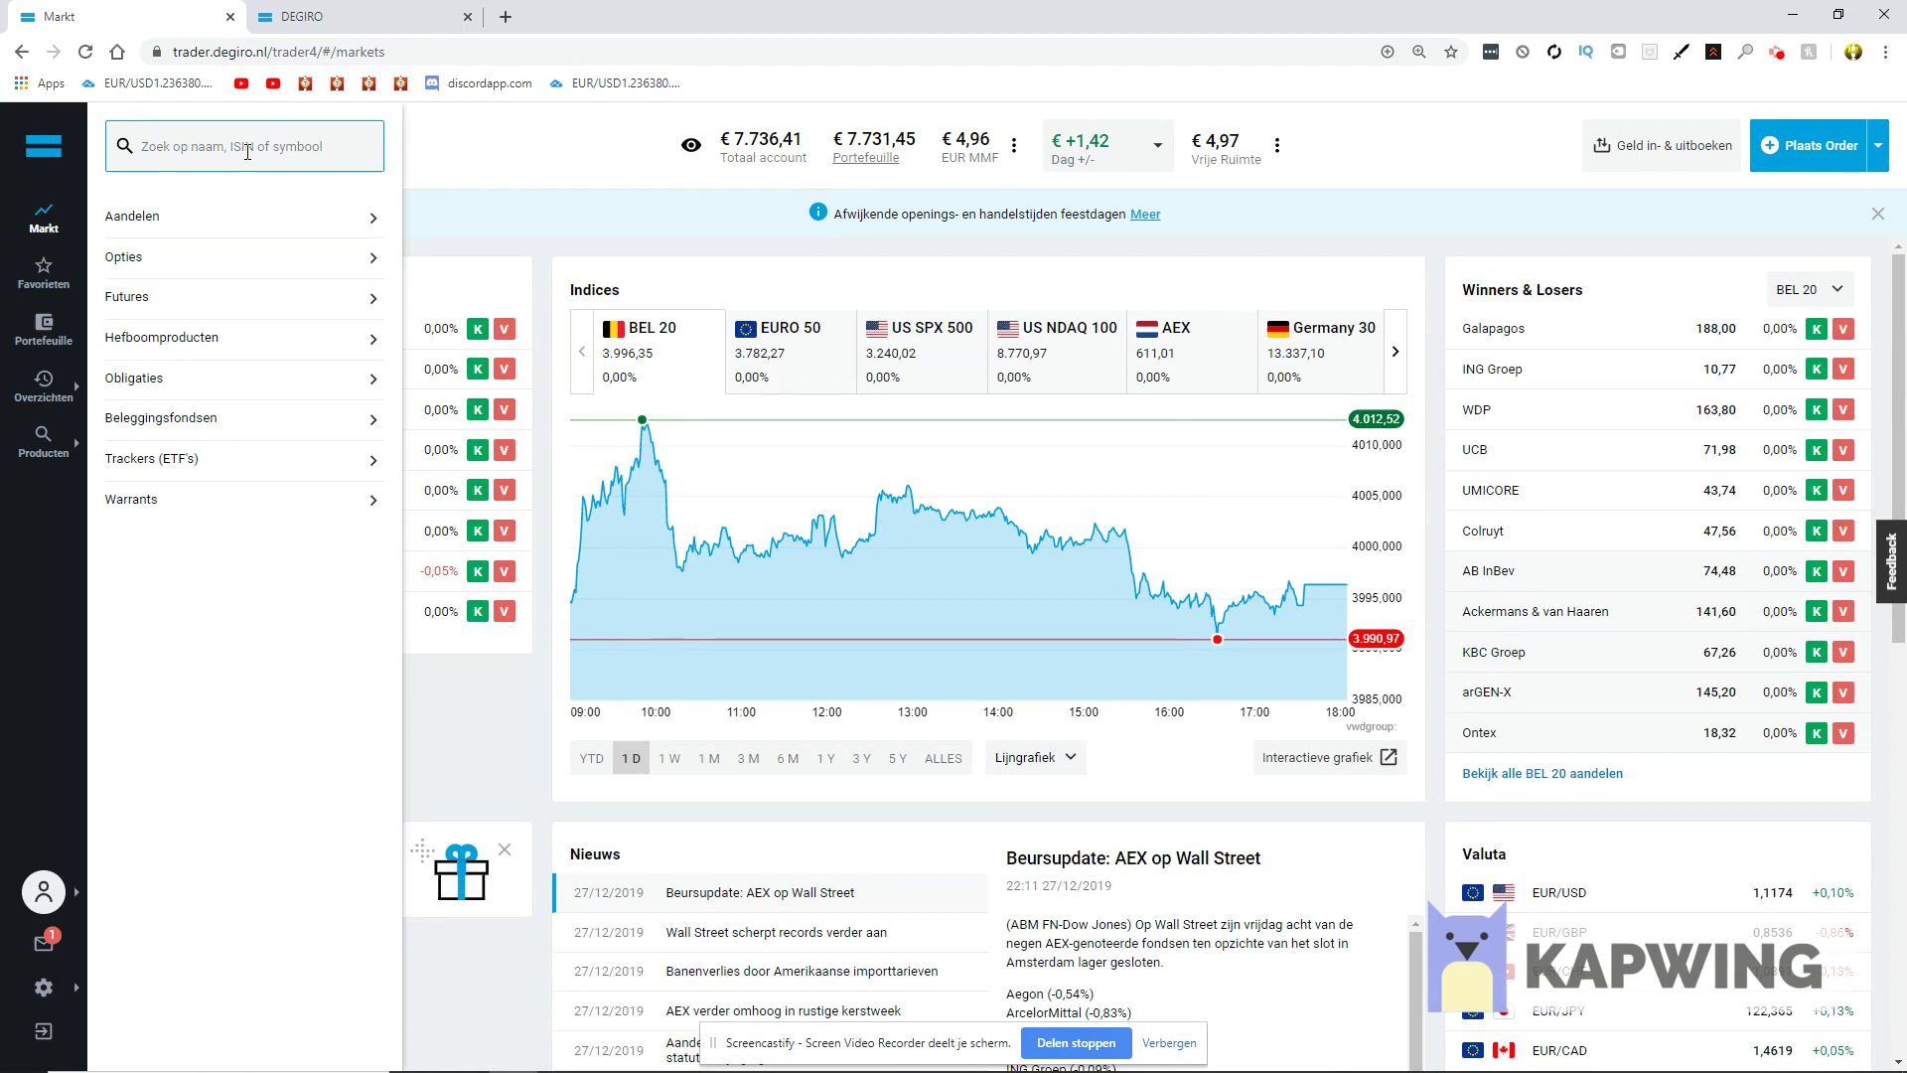
type("apple")
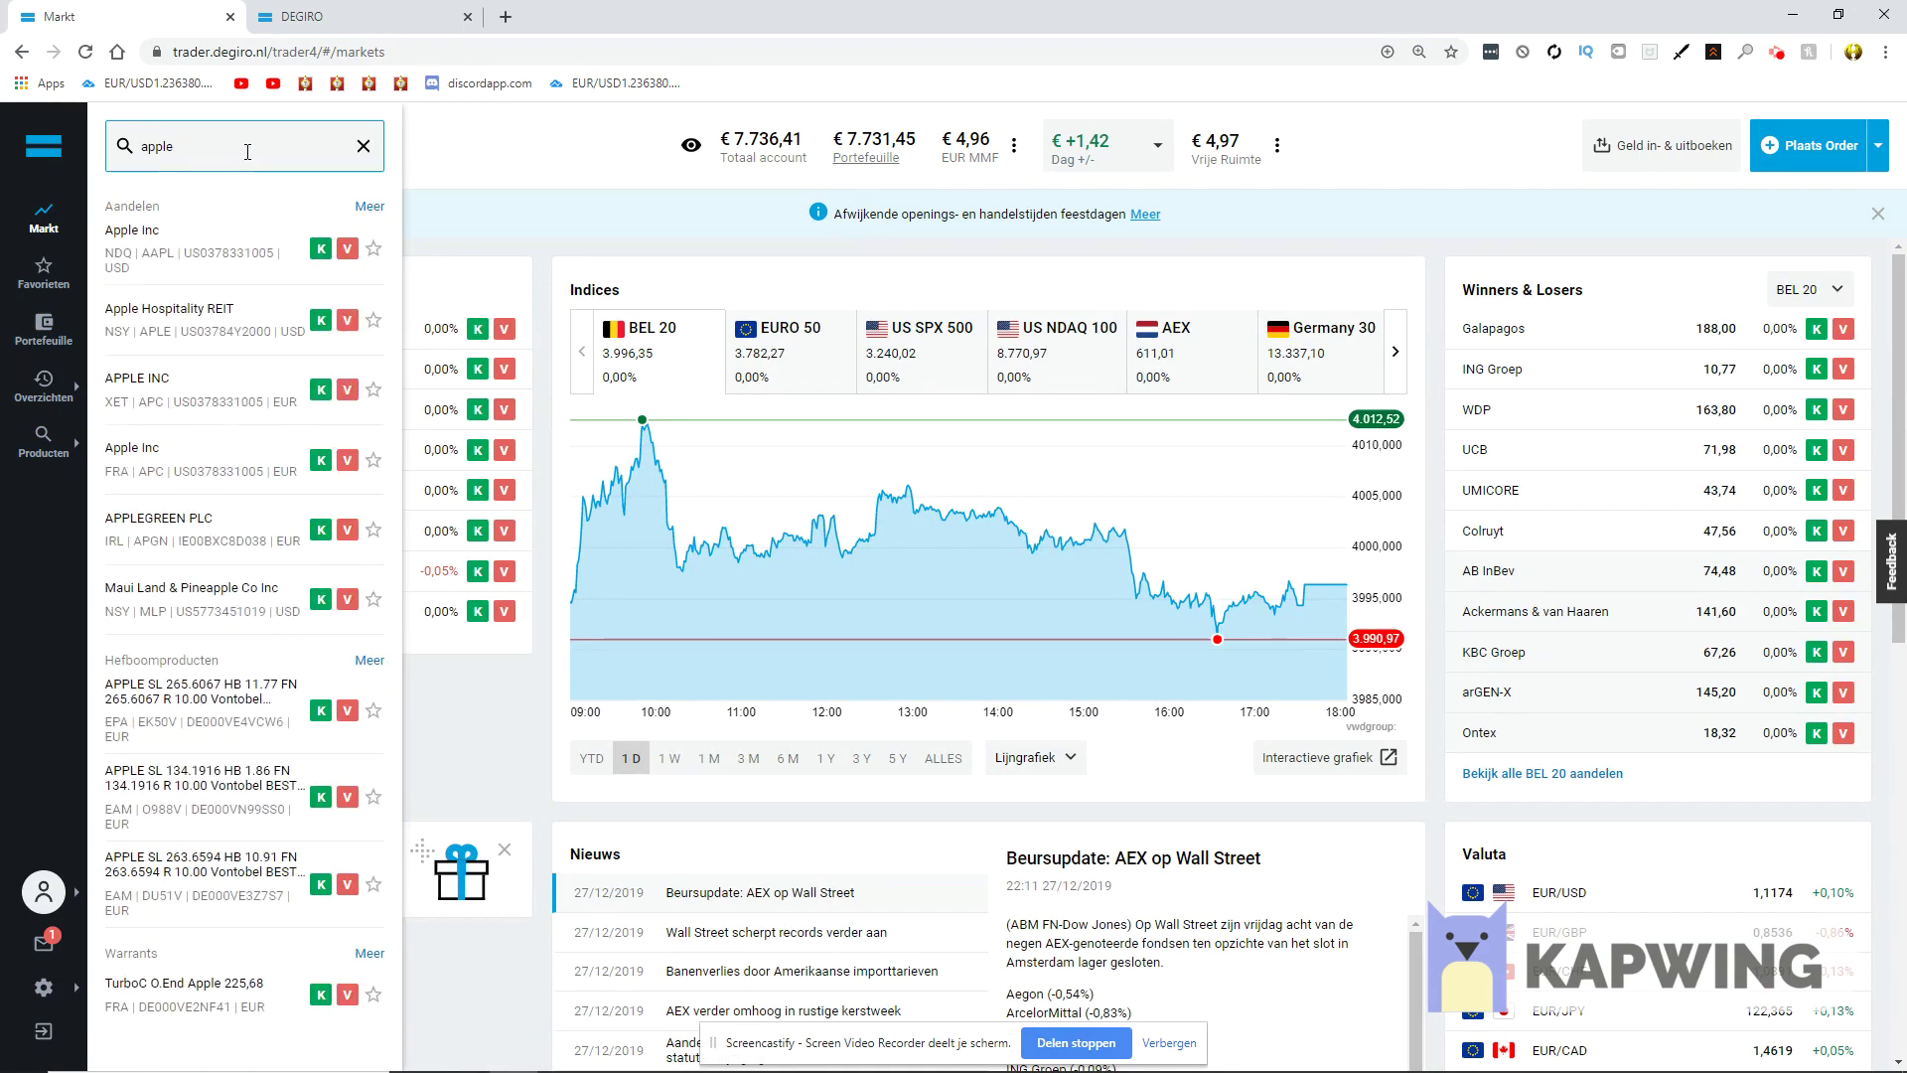
left_click(236, 260)
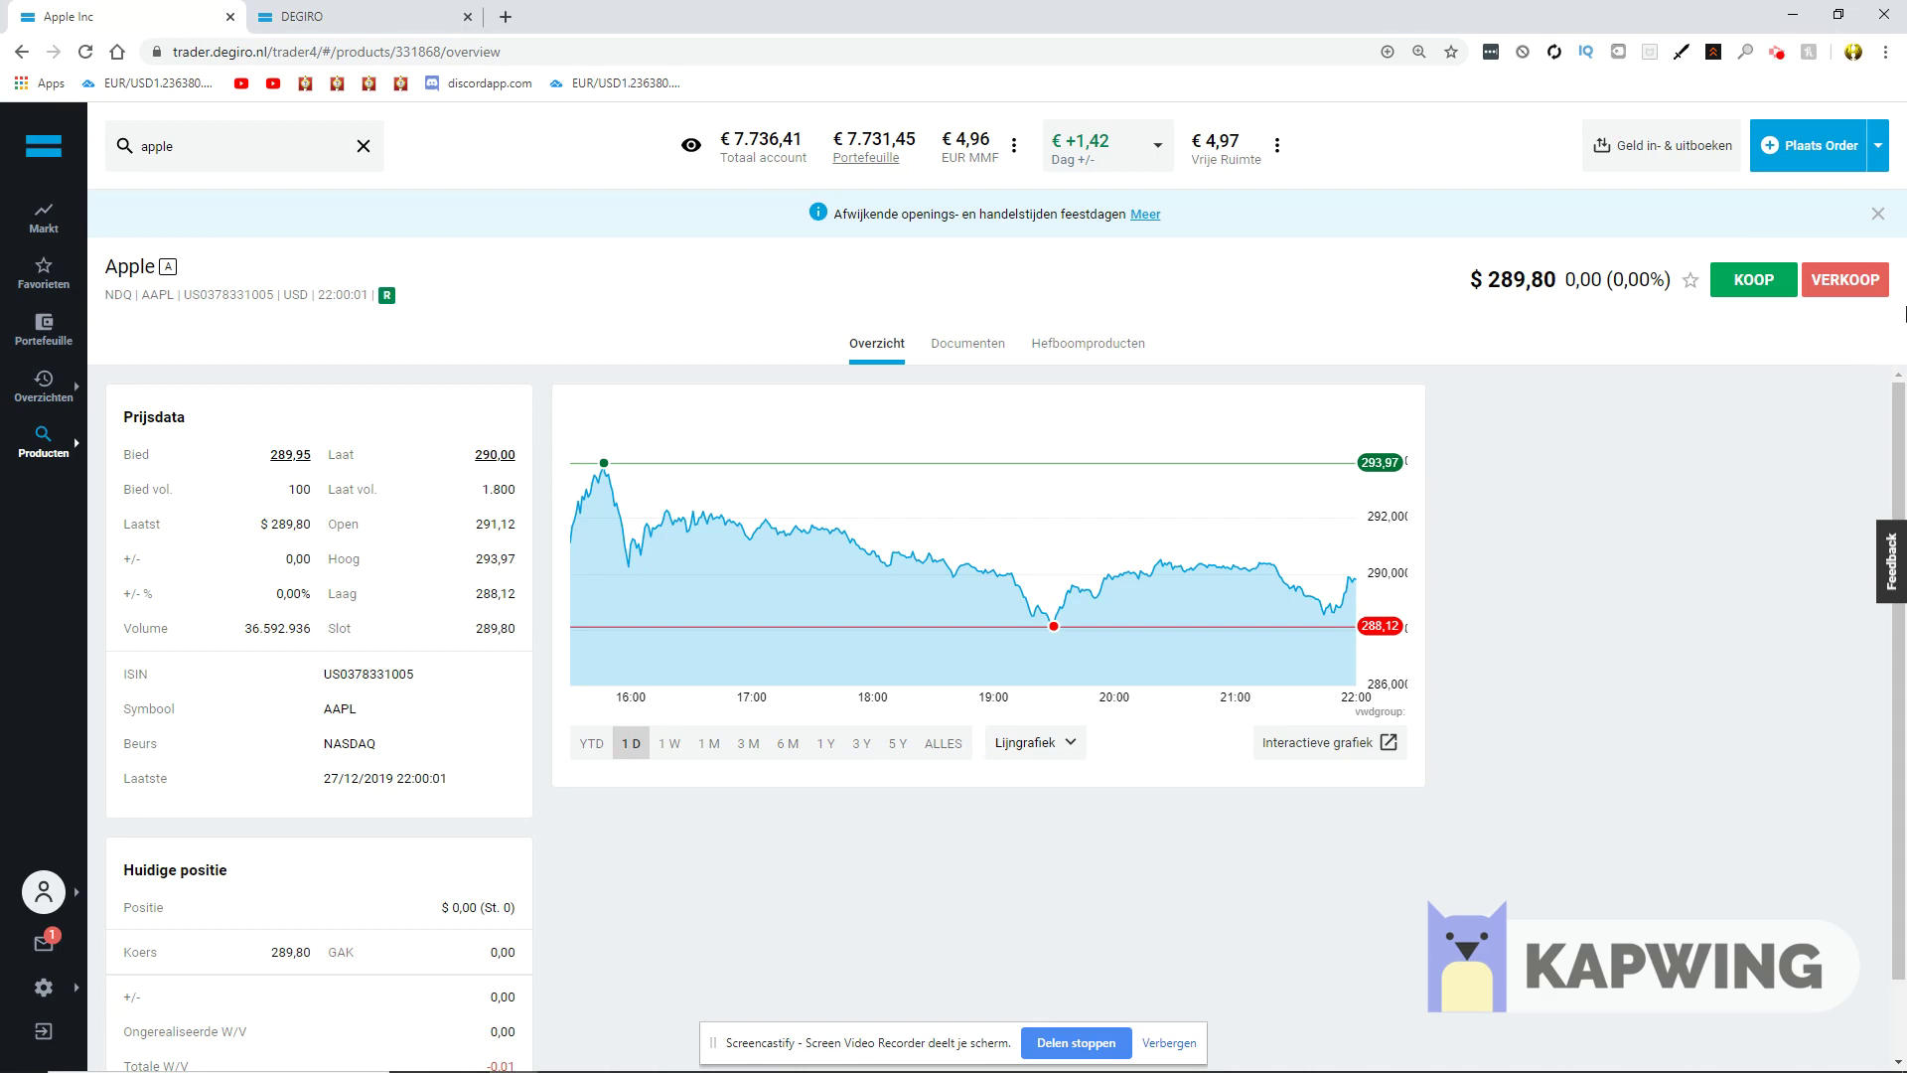
- Start a KOOP order for Apple and enter a limit price of 289.81
left_click(1754, 284)
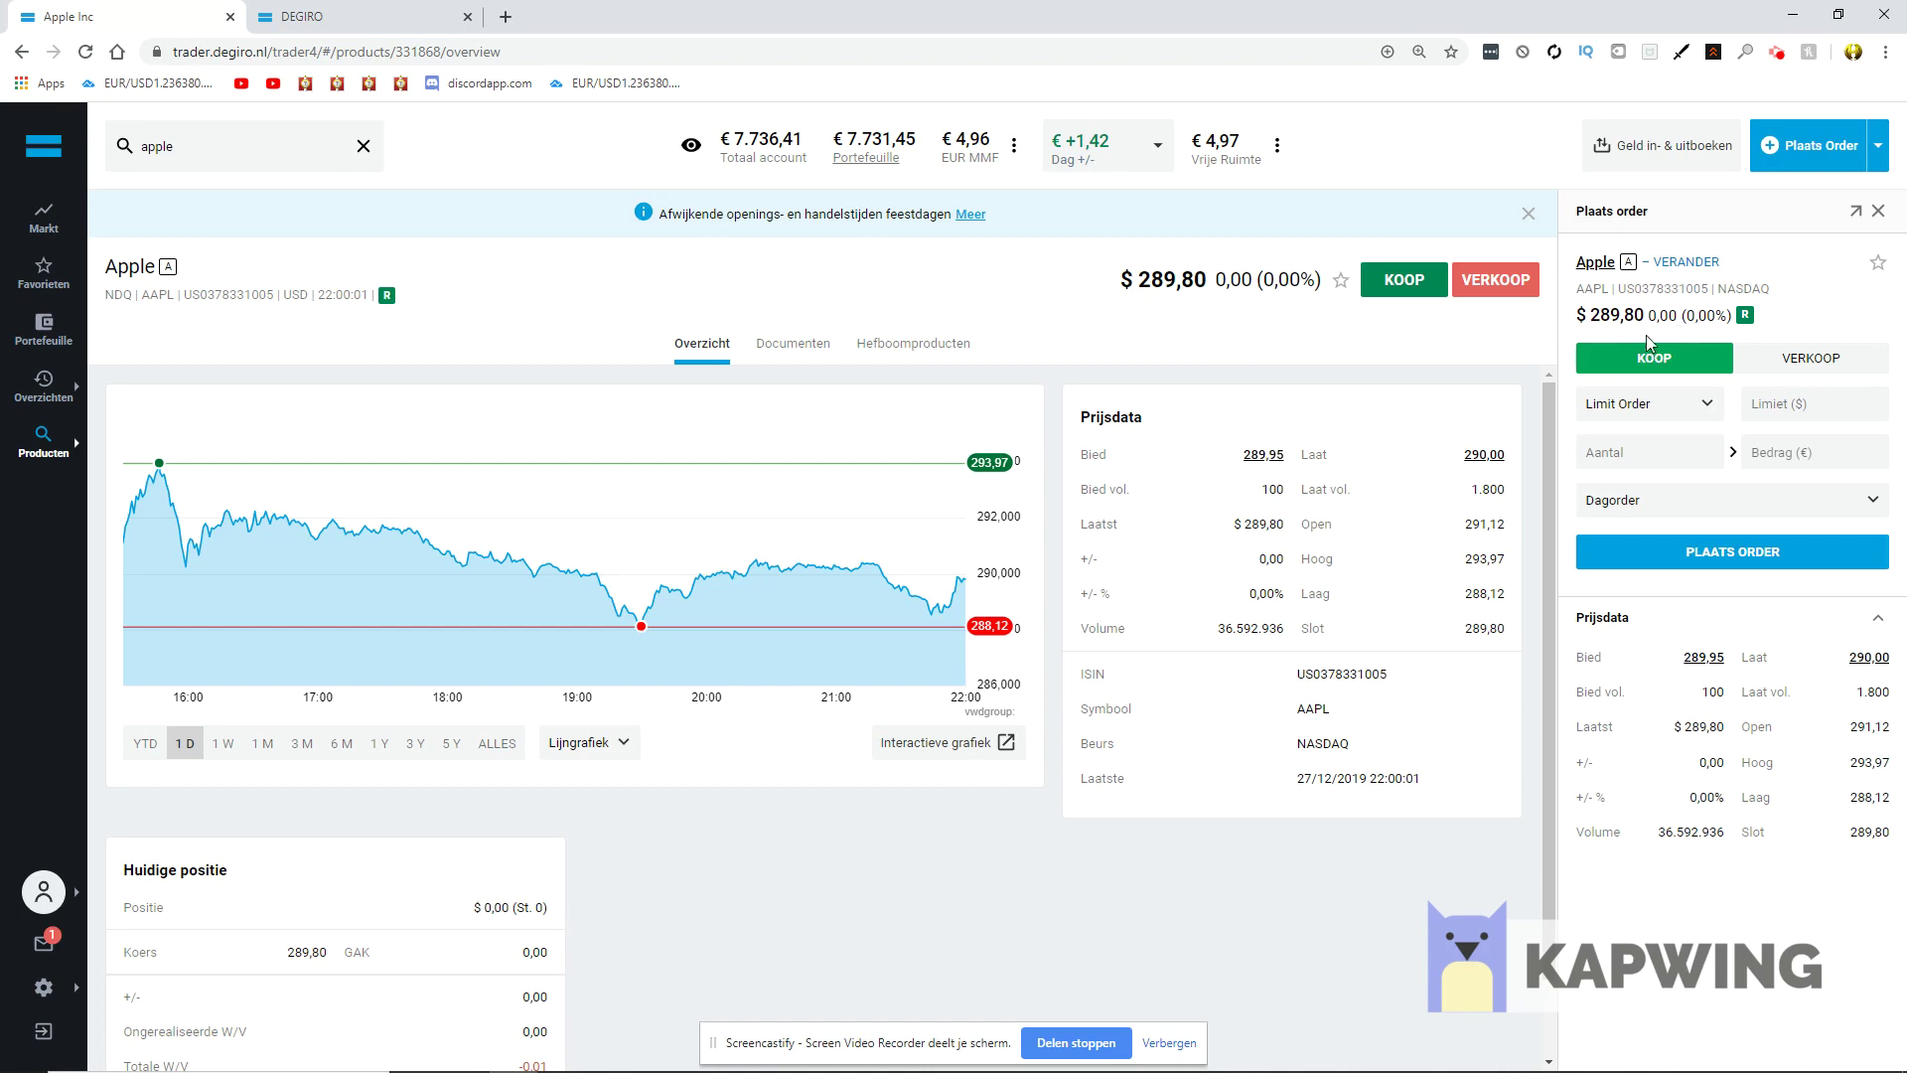
left_click_drag(1591, 316, 1640, 325)
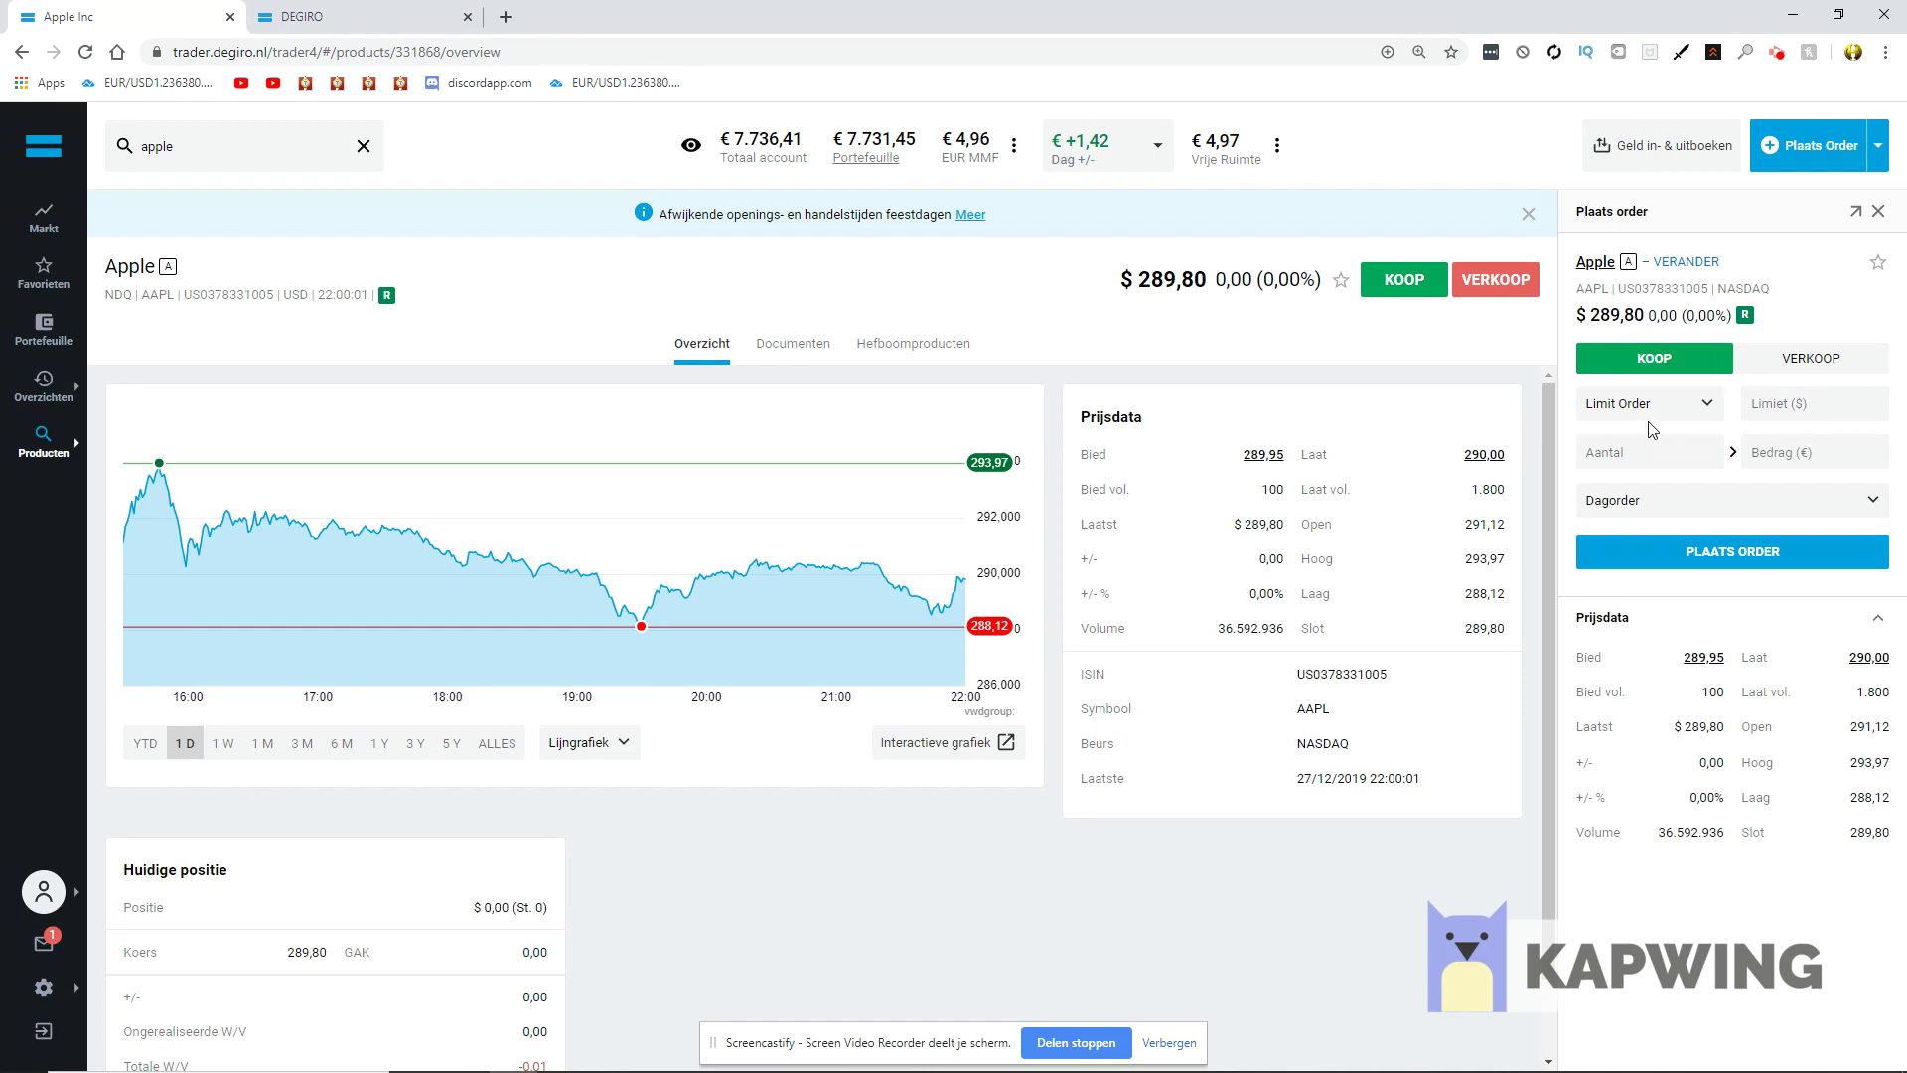
left_click(1753, 407)
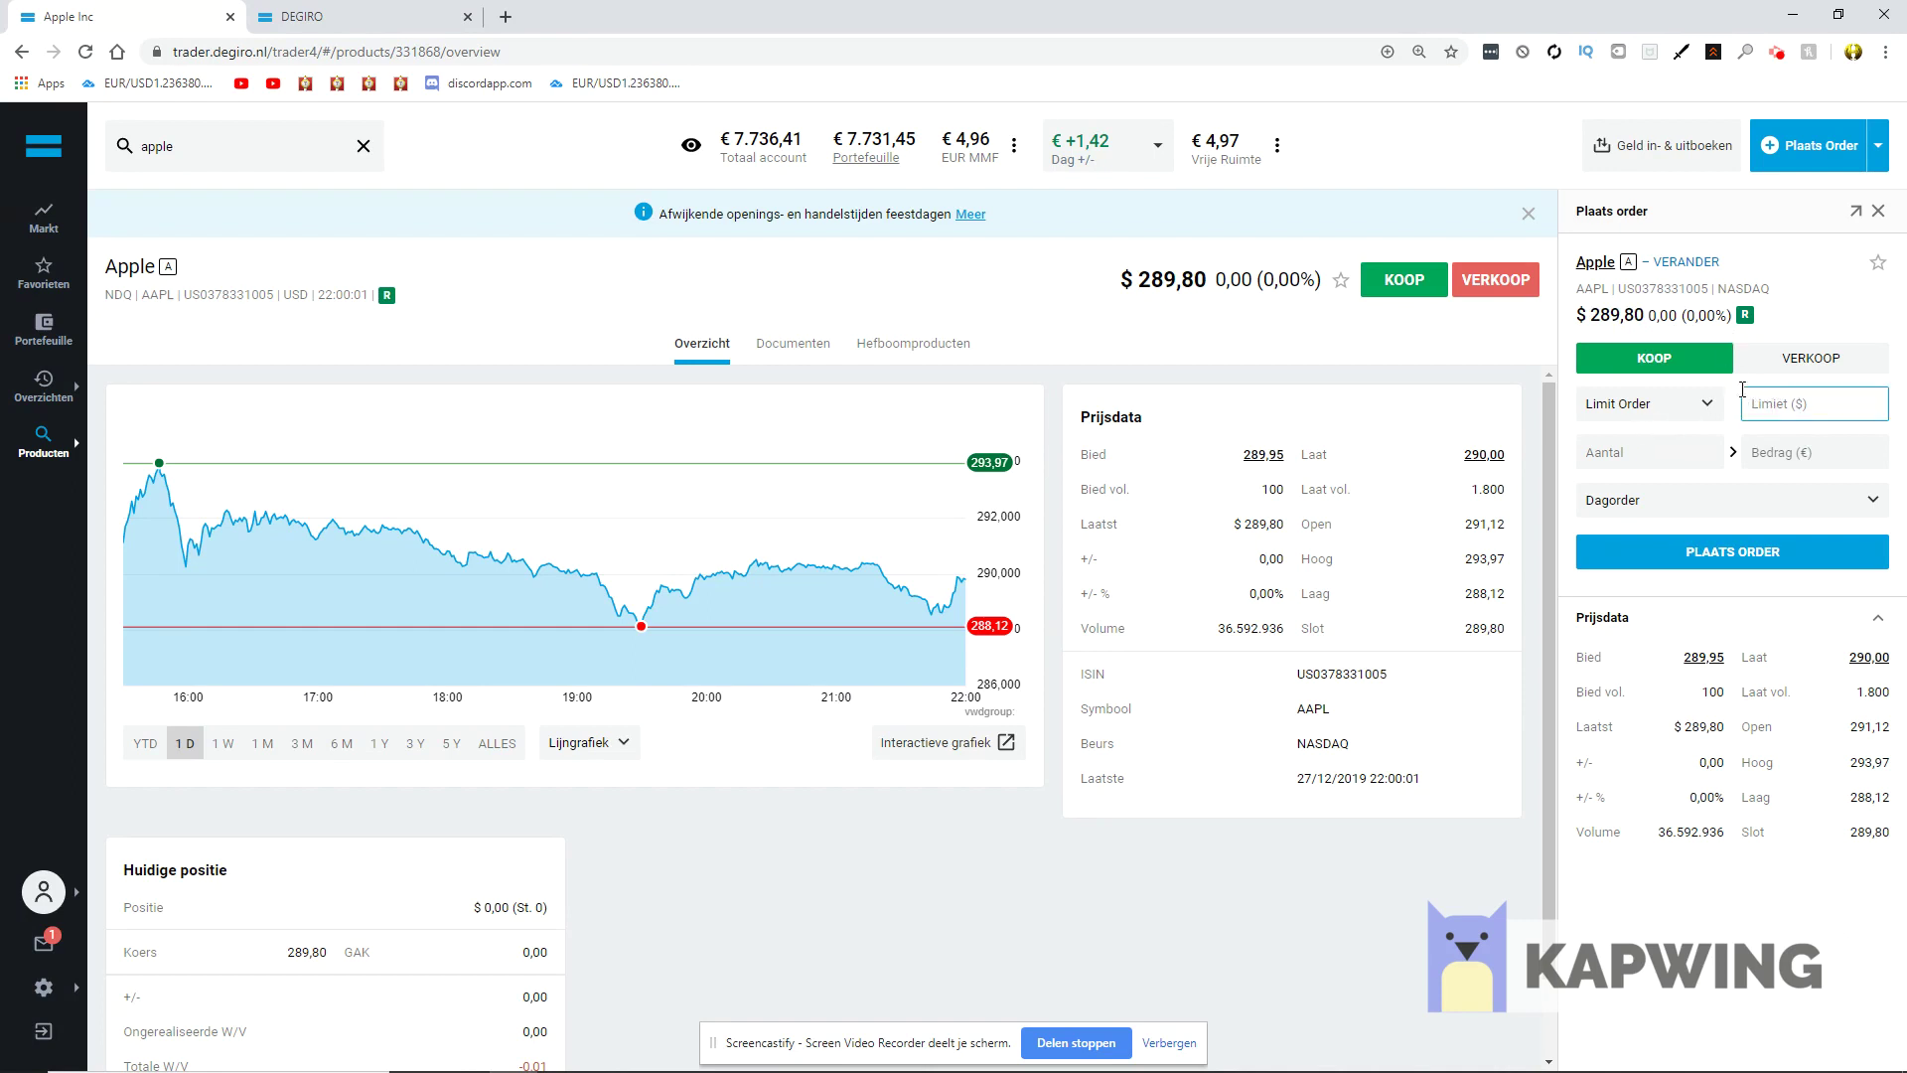
left_click(1754, 403)
type("289")
type(".91")
type("1")
left_click_drag(1644, 316, 1634, 316)
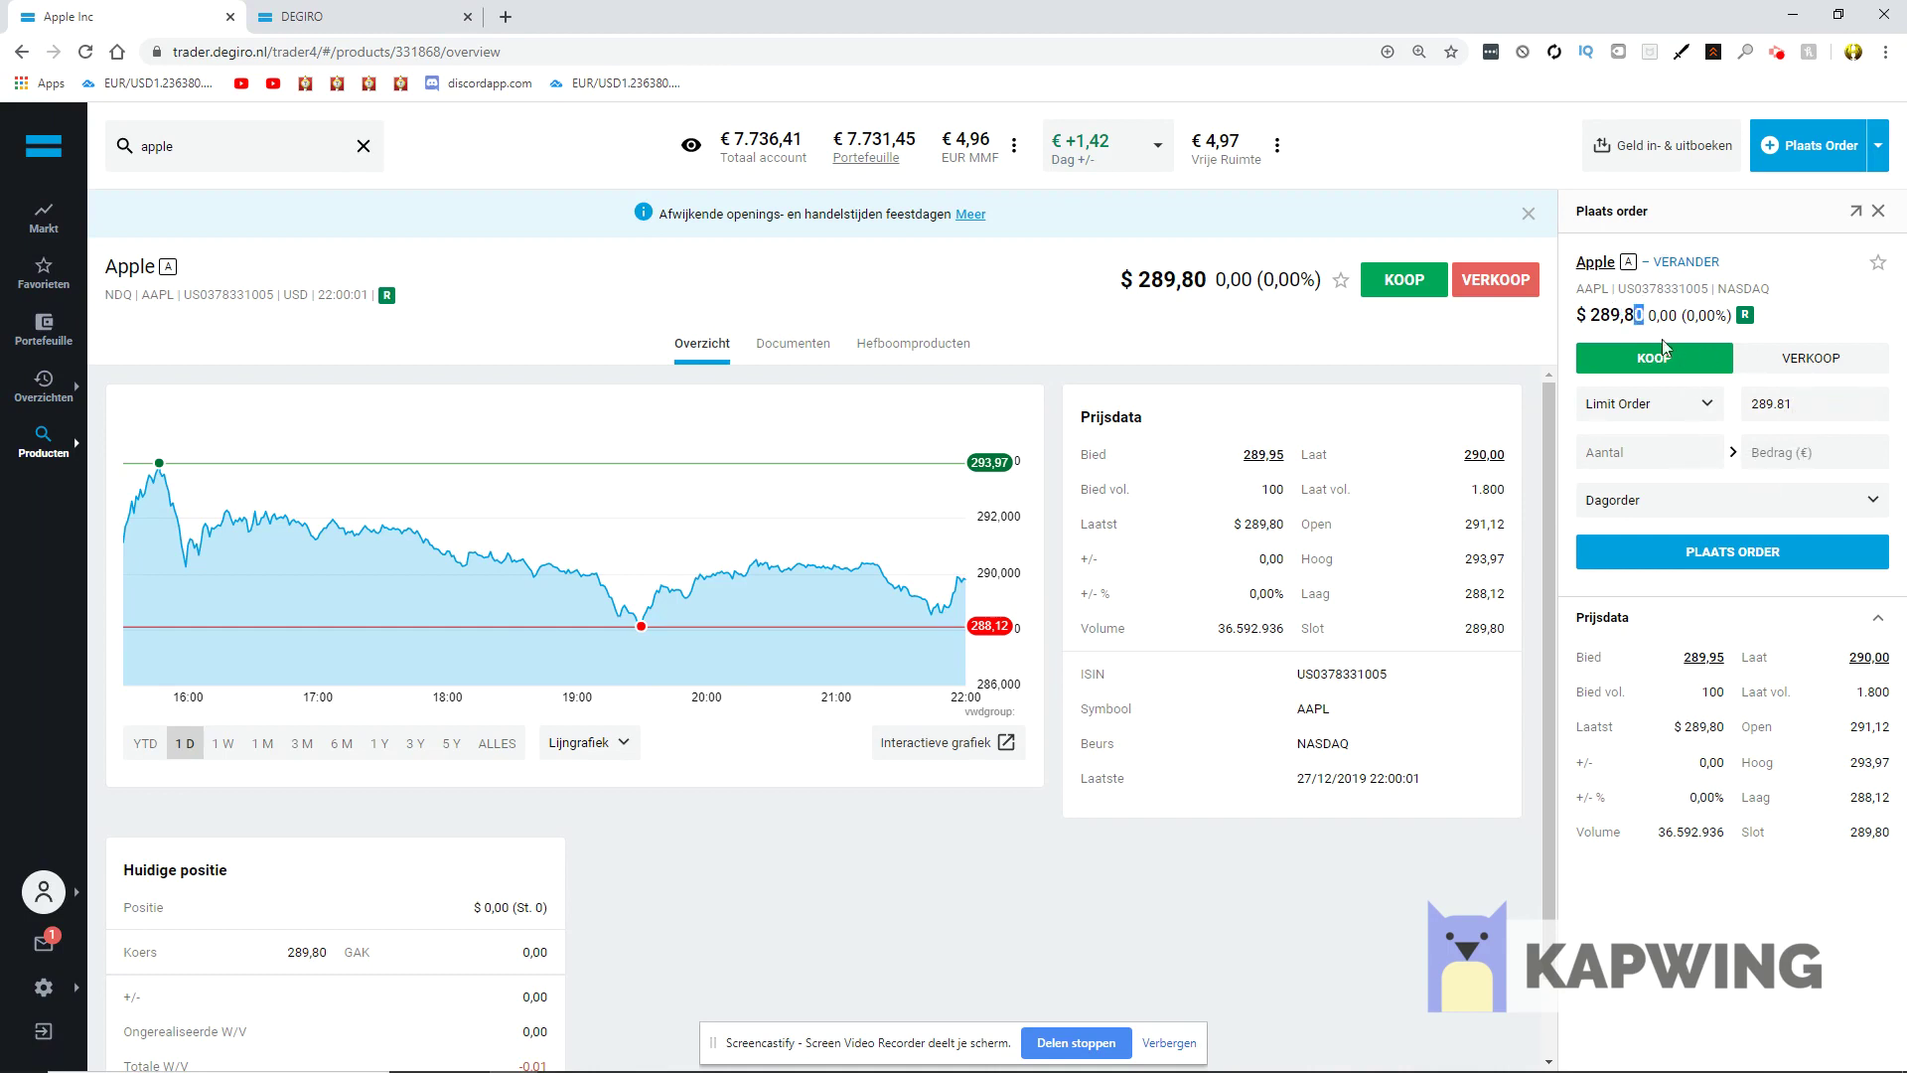
- Set quantity 1 (about €259,3448), place the order, and close the insufficient free space warning
left_click(1648, 454)
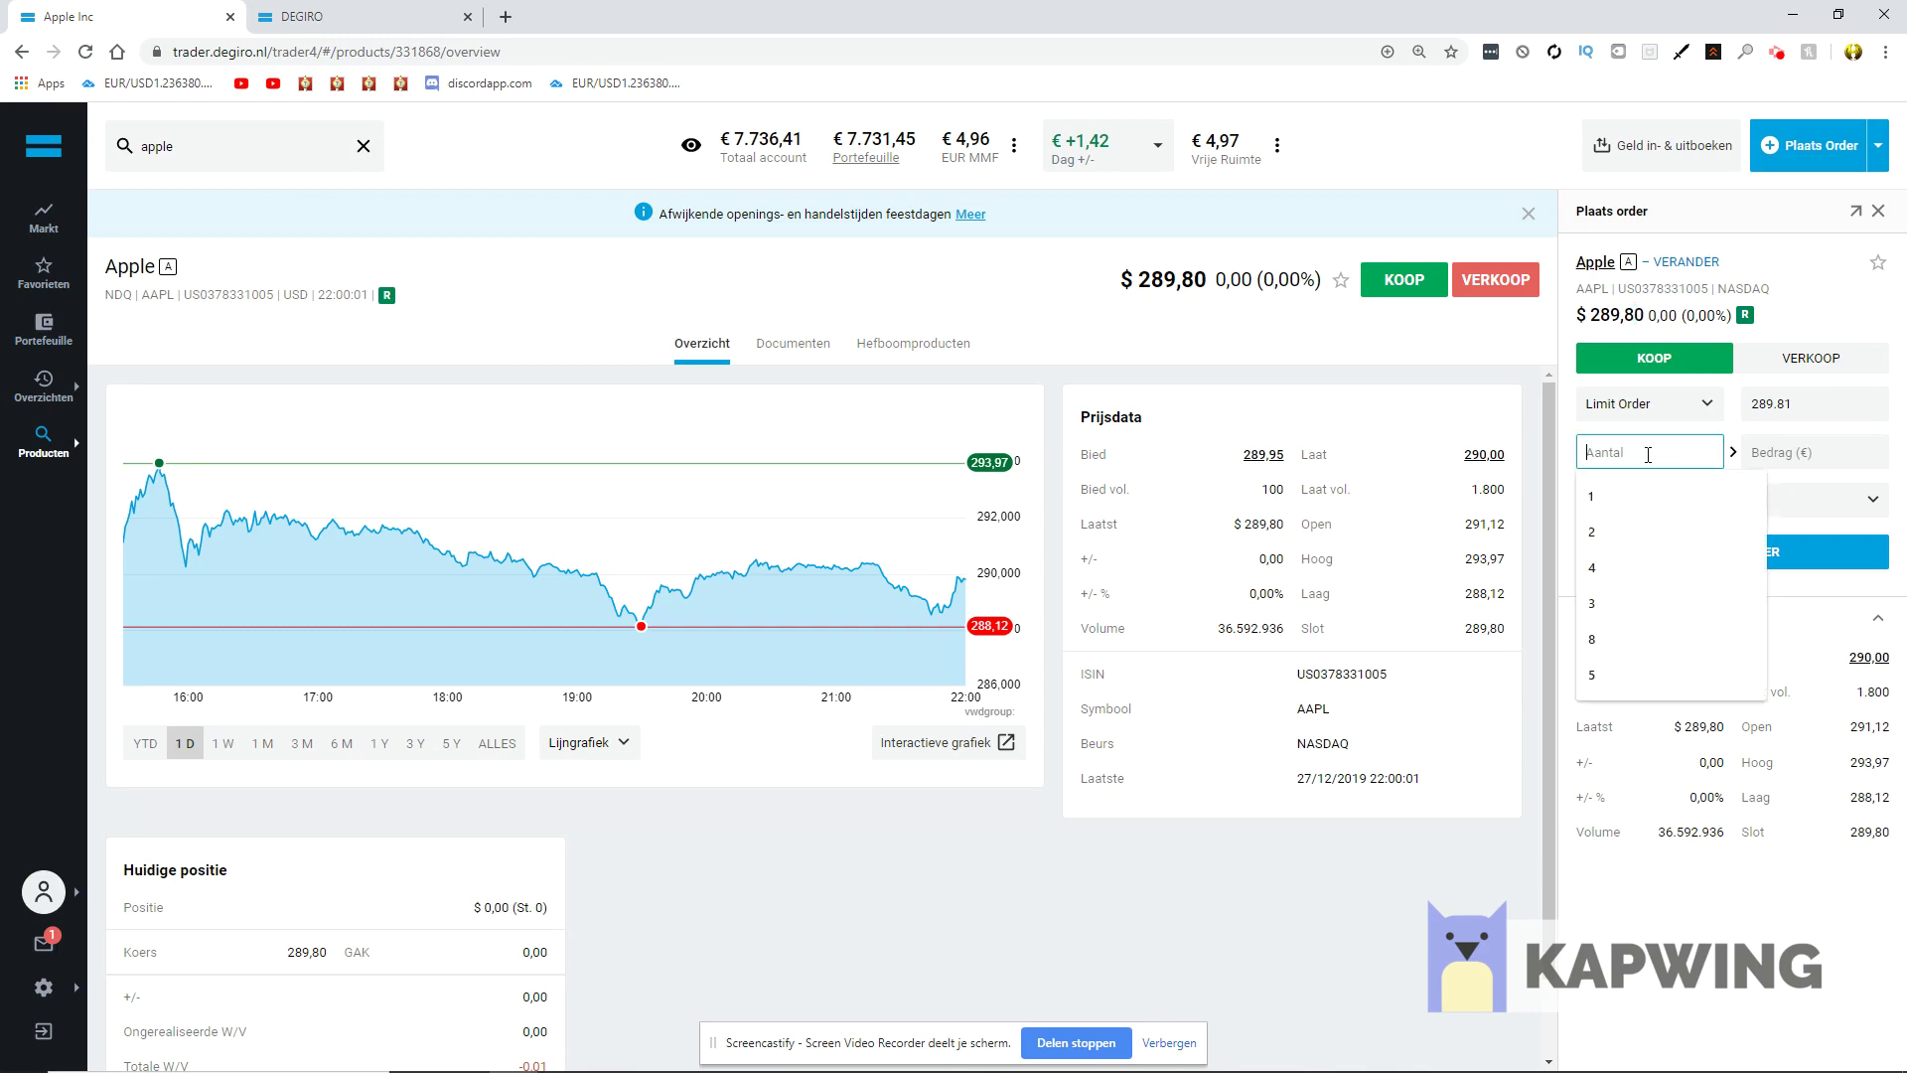
type("1")
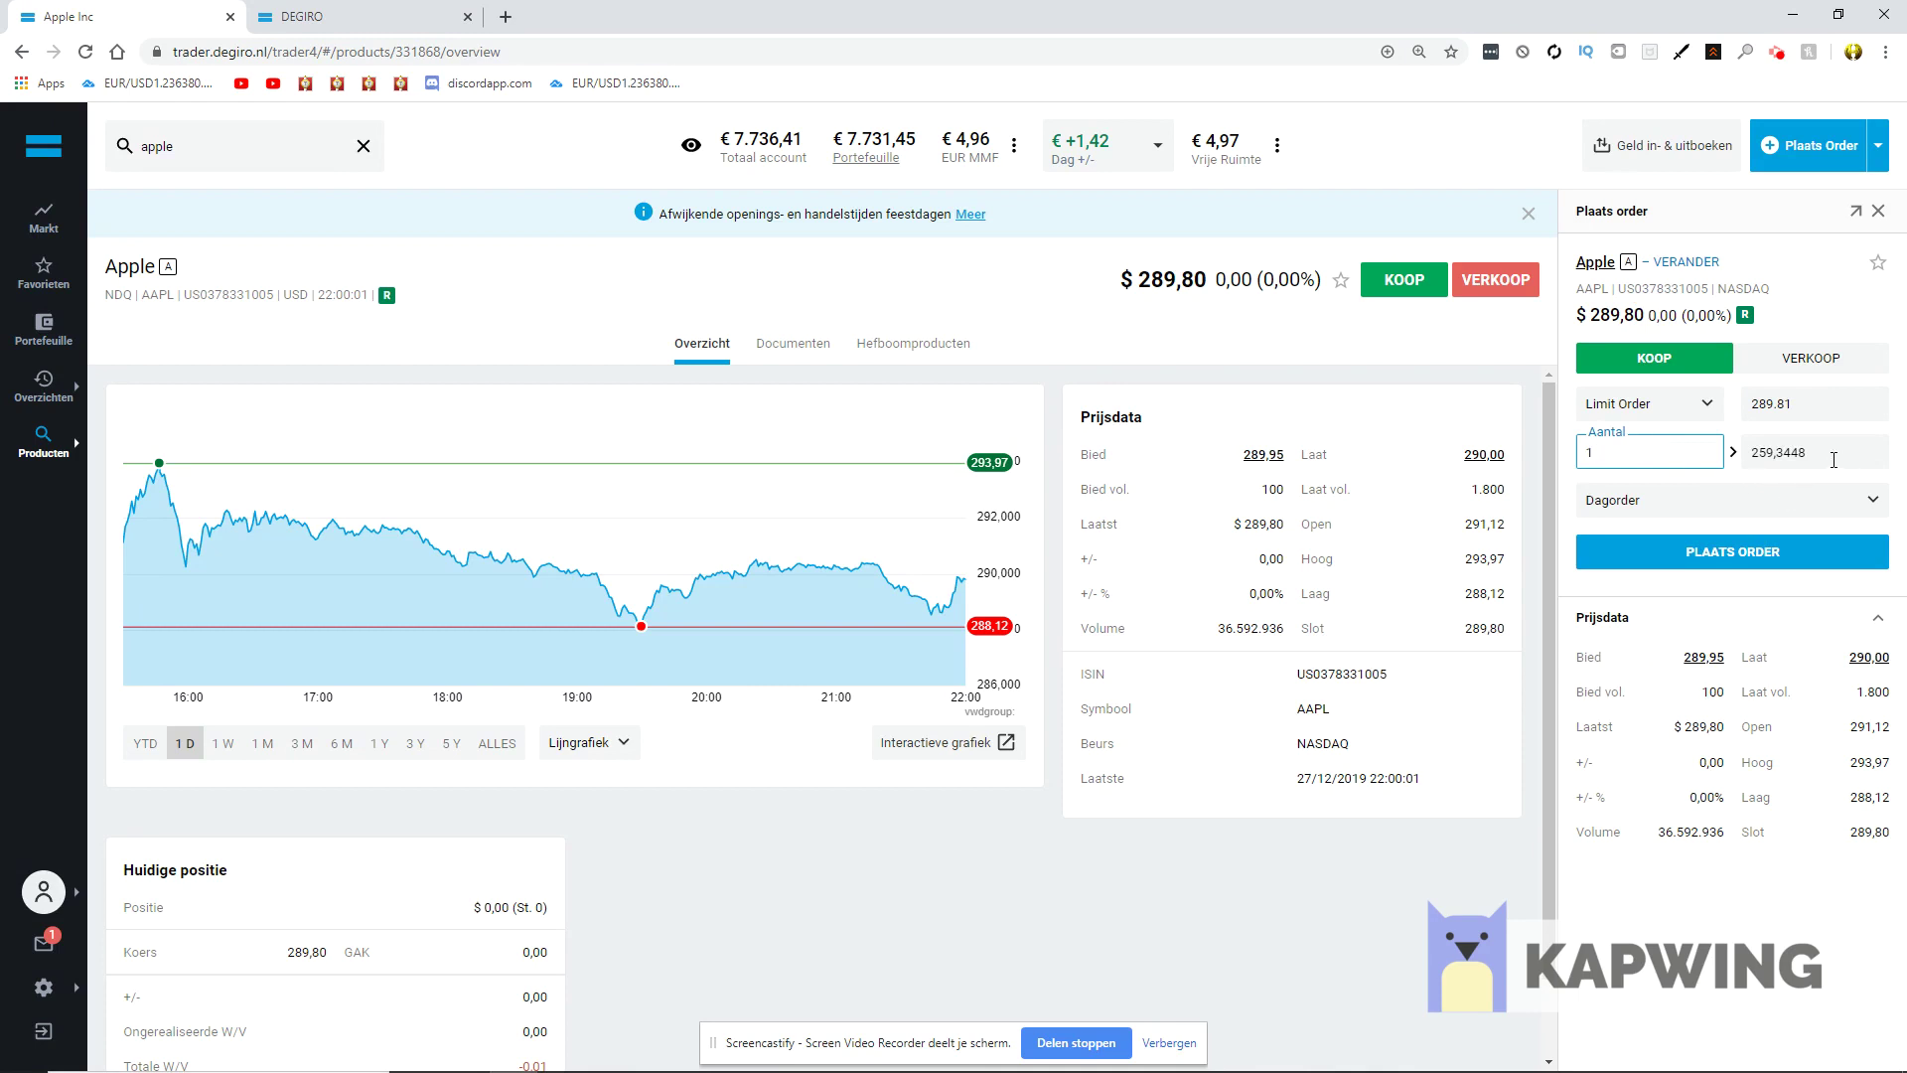
left_click_drag(1833, 460, 1746, 458)
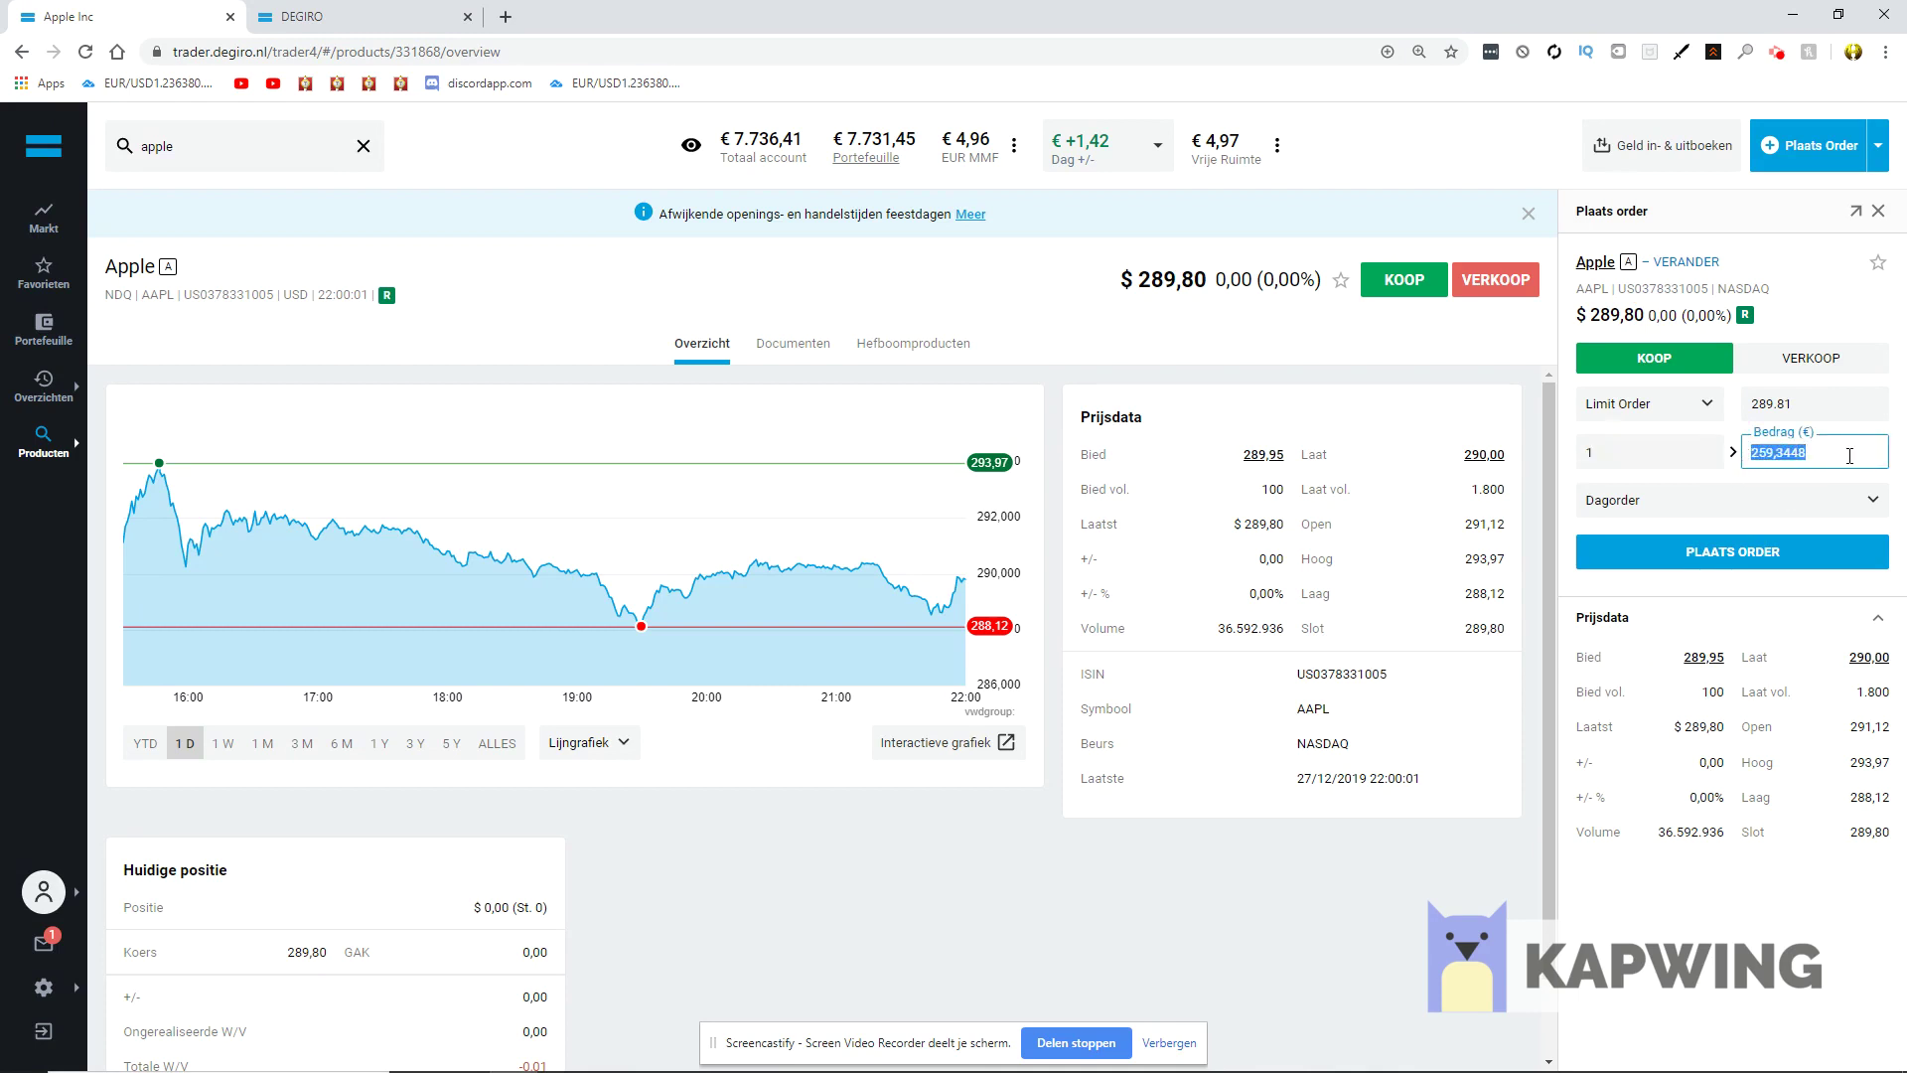
left_click(1851, 462)
left_click(1796, 544)
left_click(1131, 466)
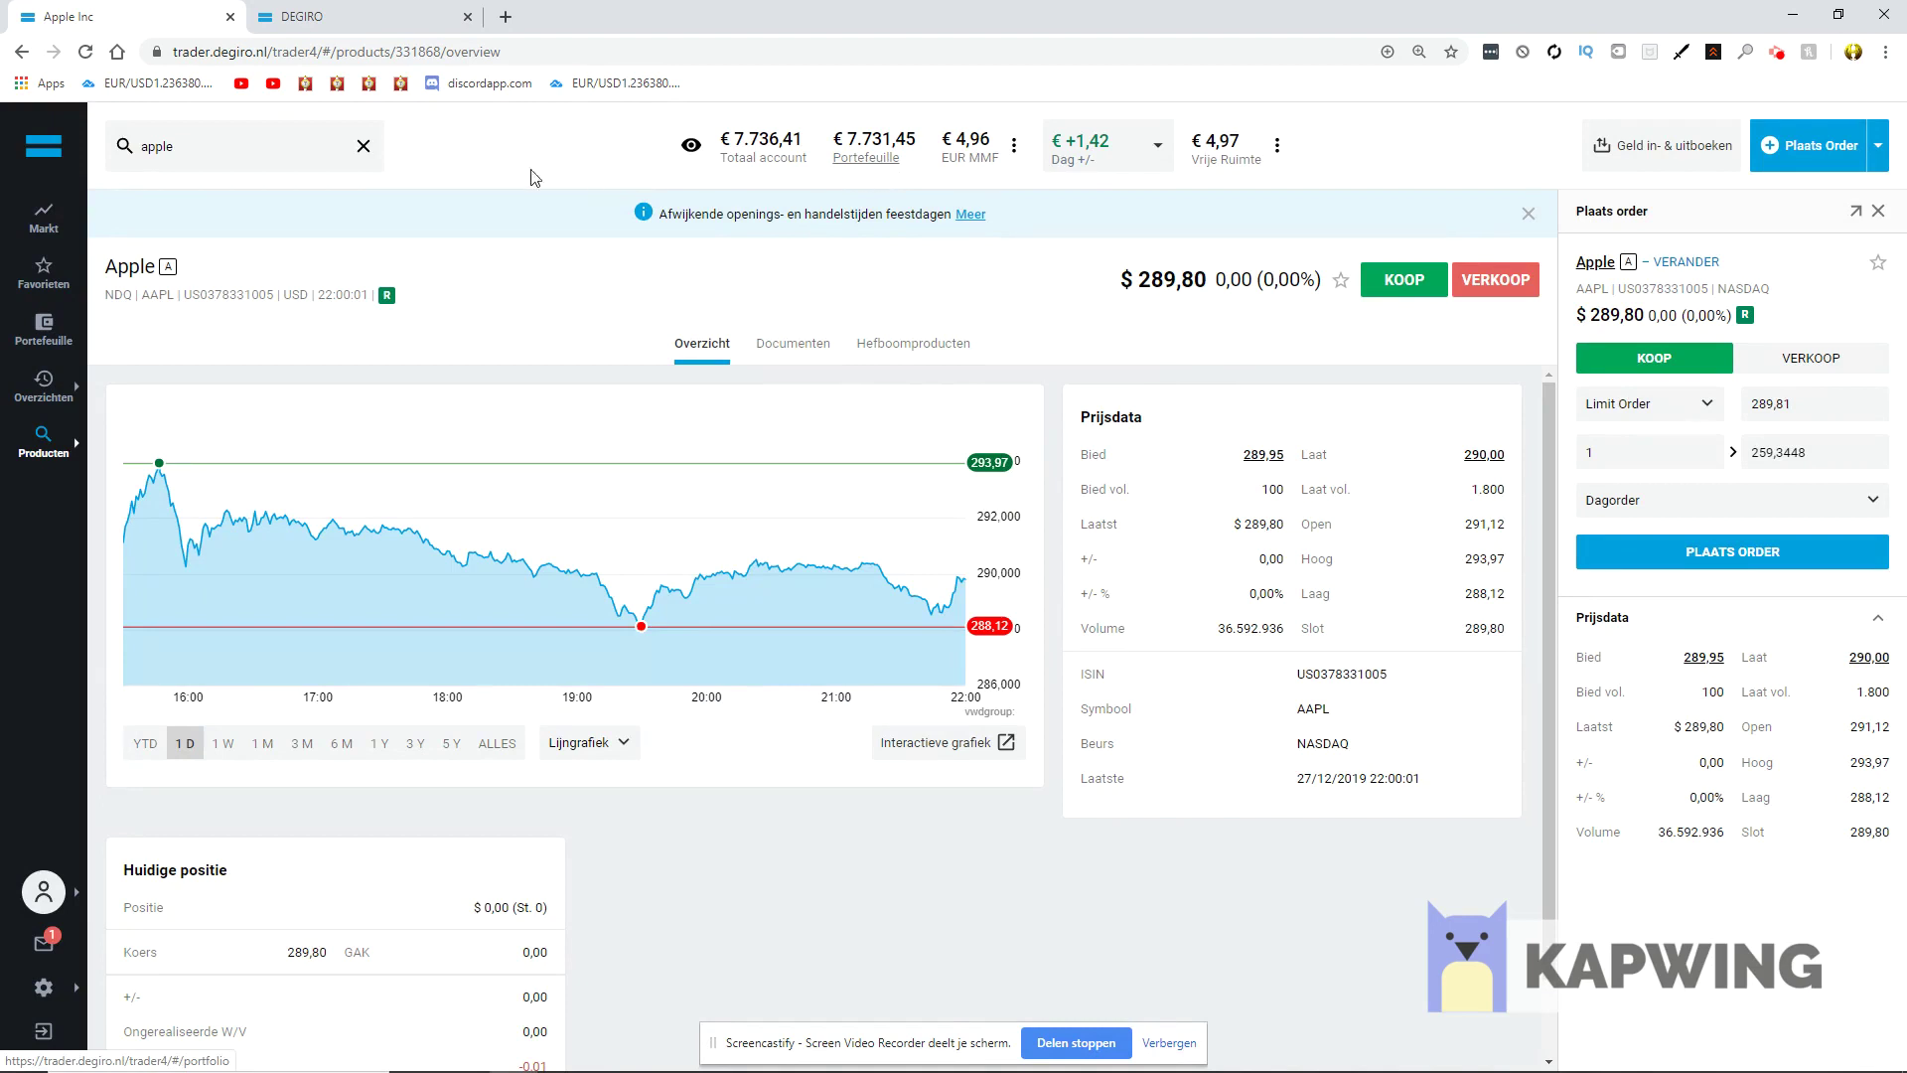
- Clear the apple search and return to Portefeuille, showing 4 Apple Inc. shares worth €1.044,20
left_click(363, 146)
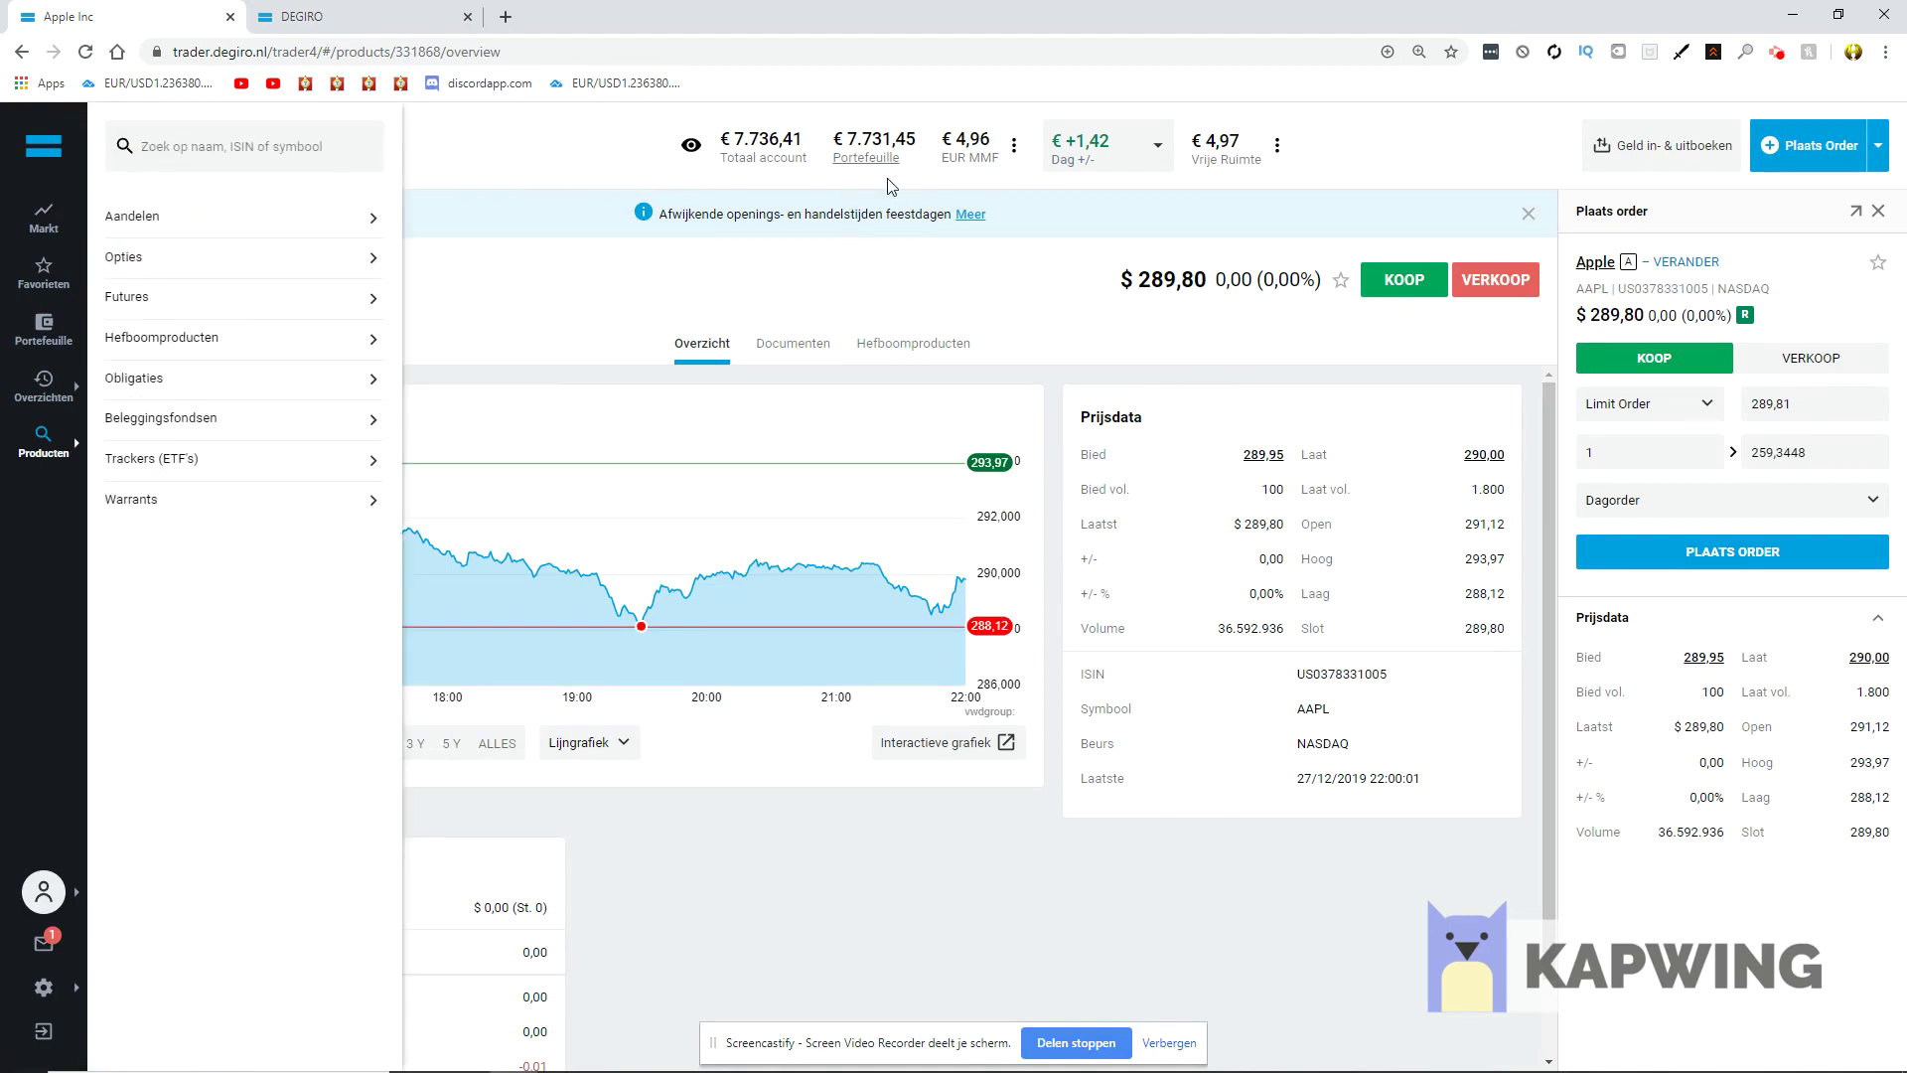
left_click(866, 158)
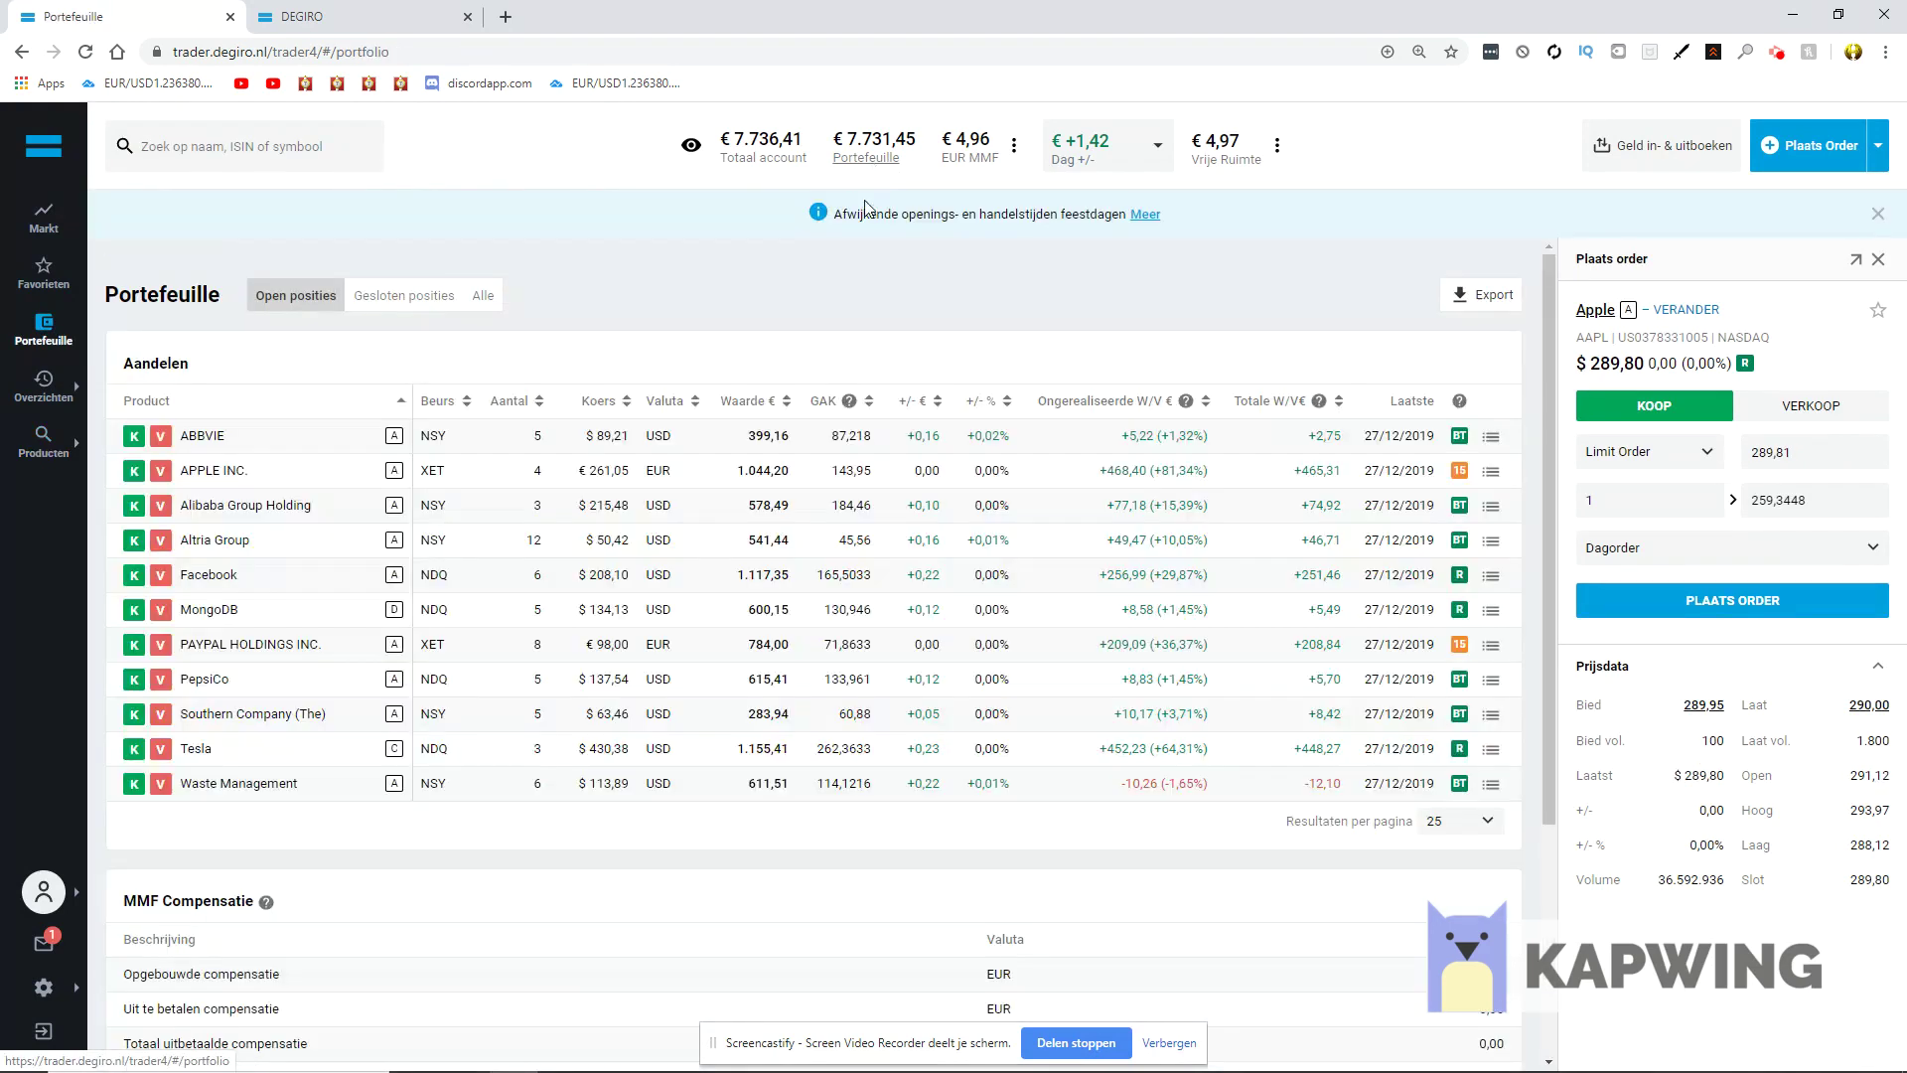
left_click(211, 472)
left_click(866, 158)
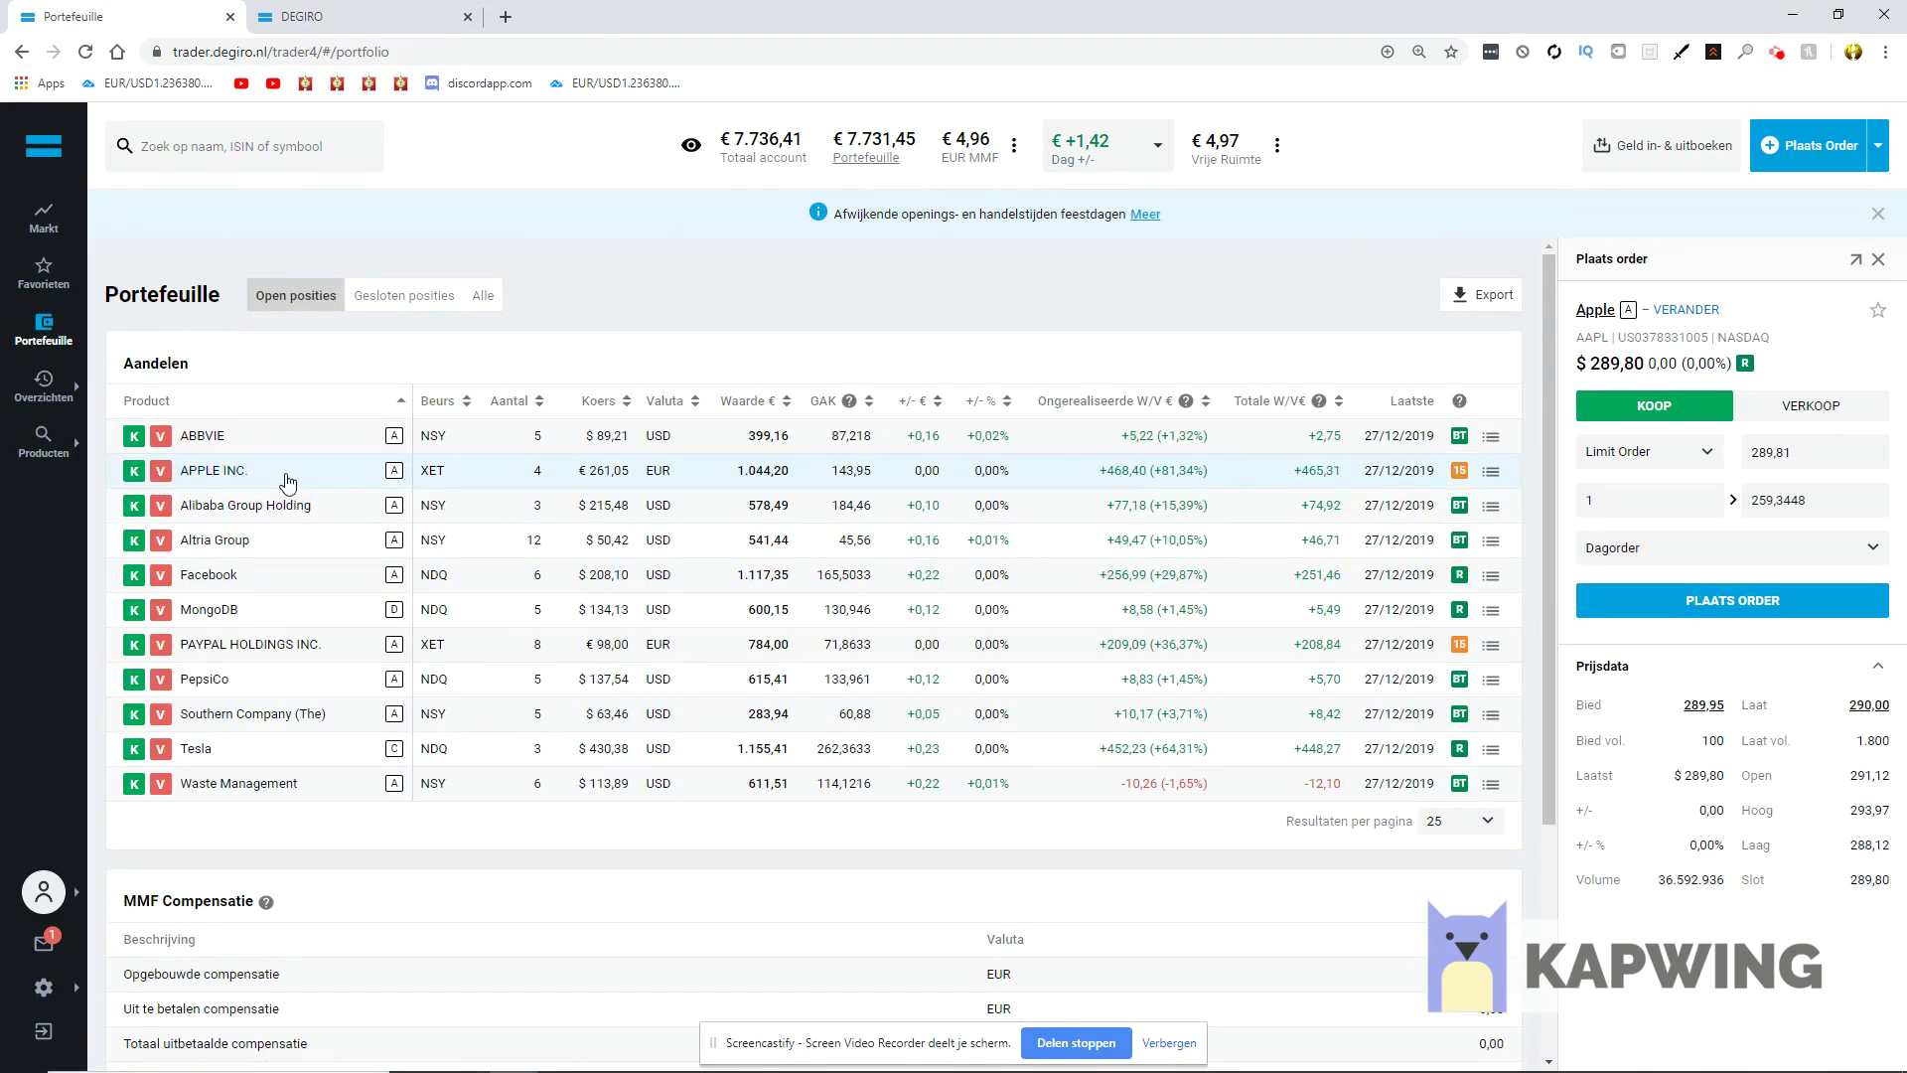
left_click_drag(256, 471, 223, 472)
left_click(318, 349)
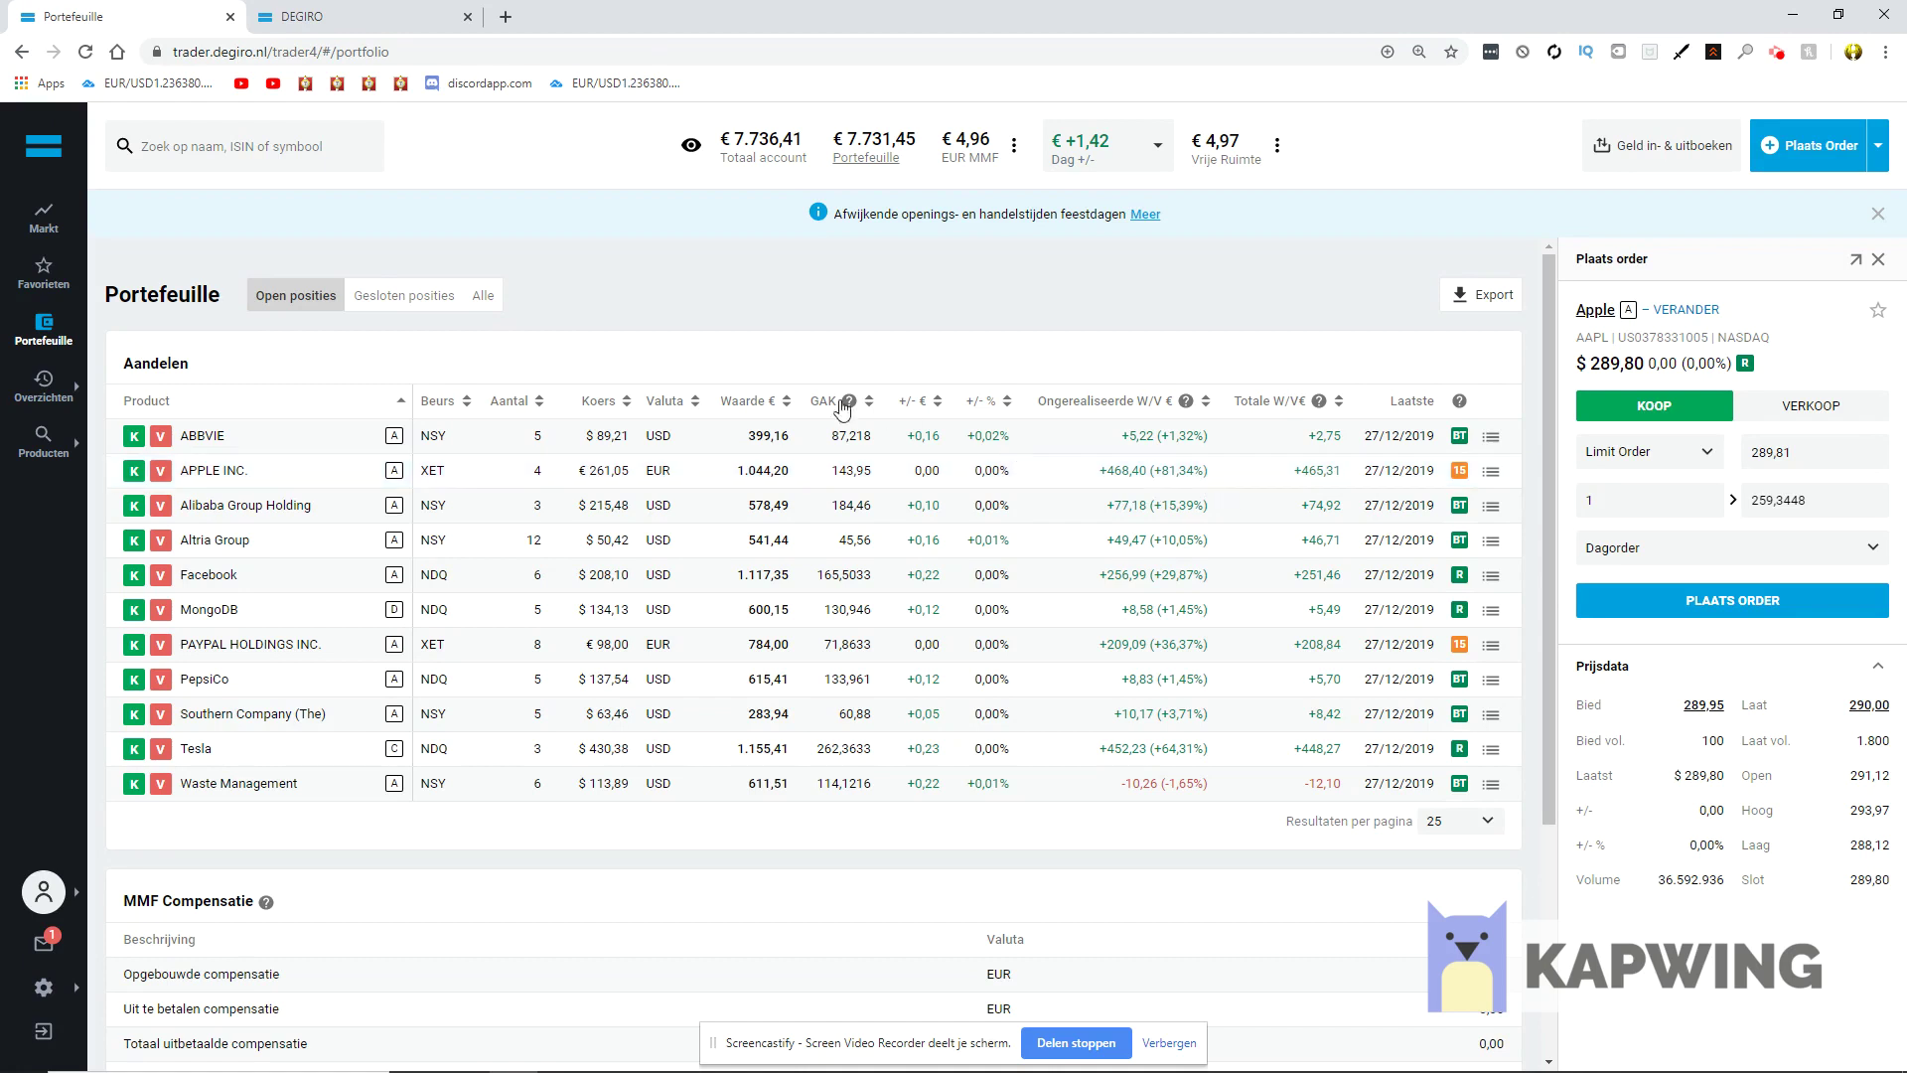
left_click(40, 234)
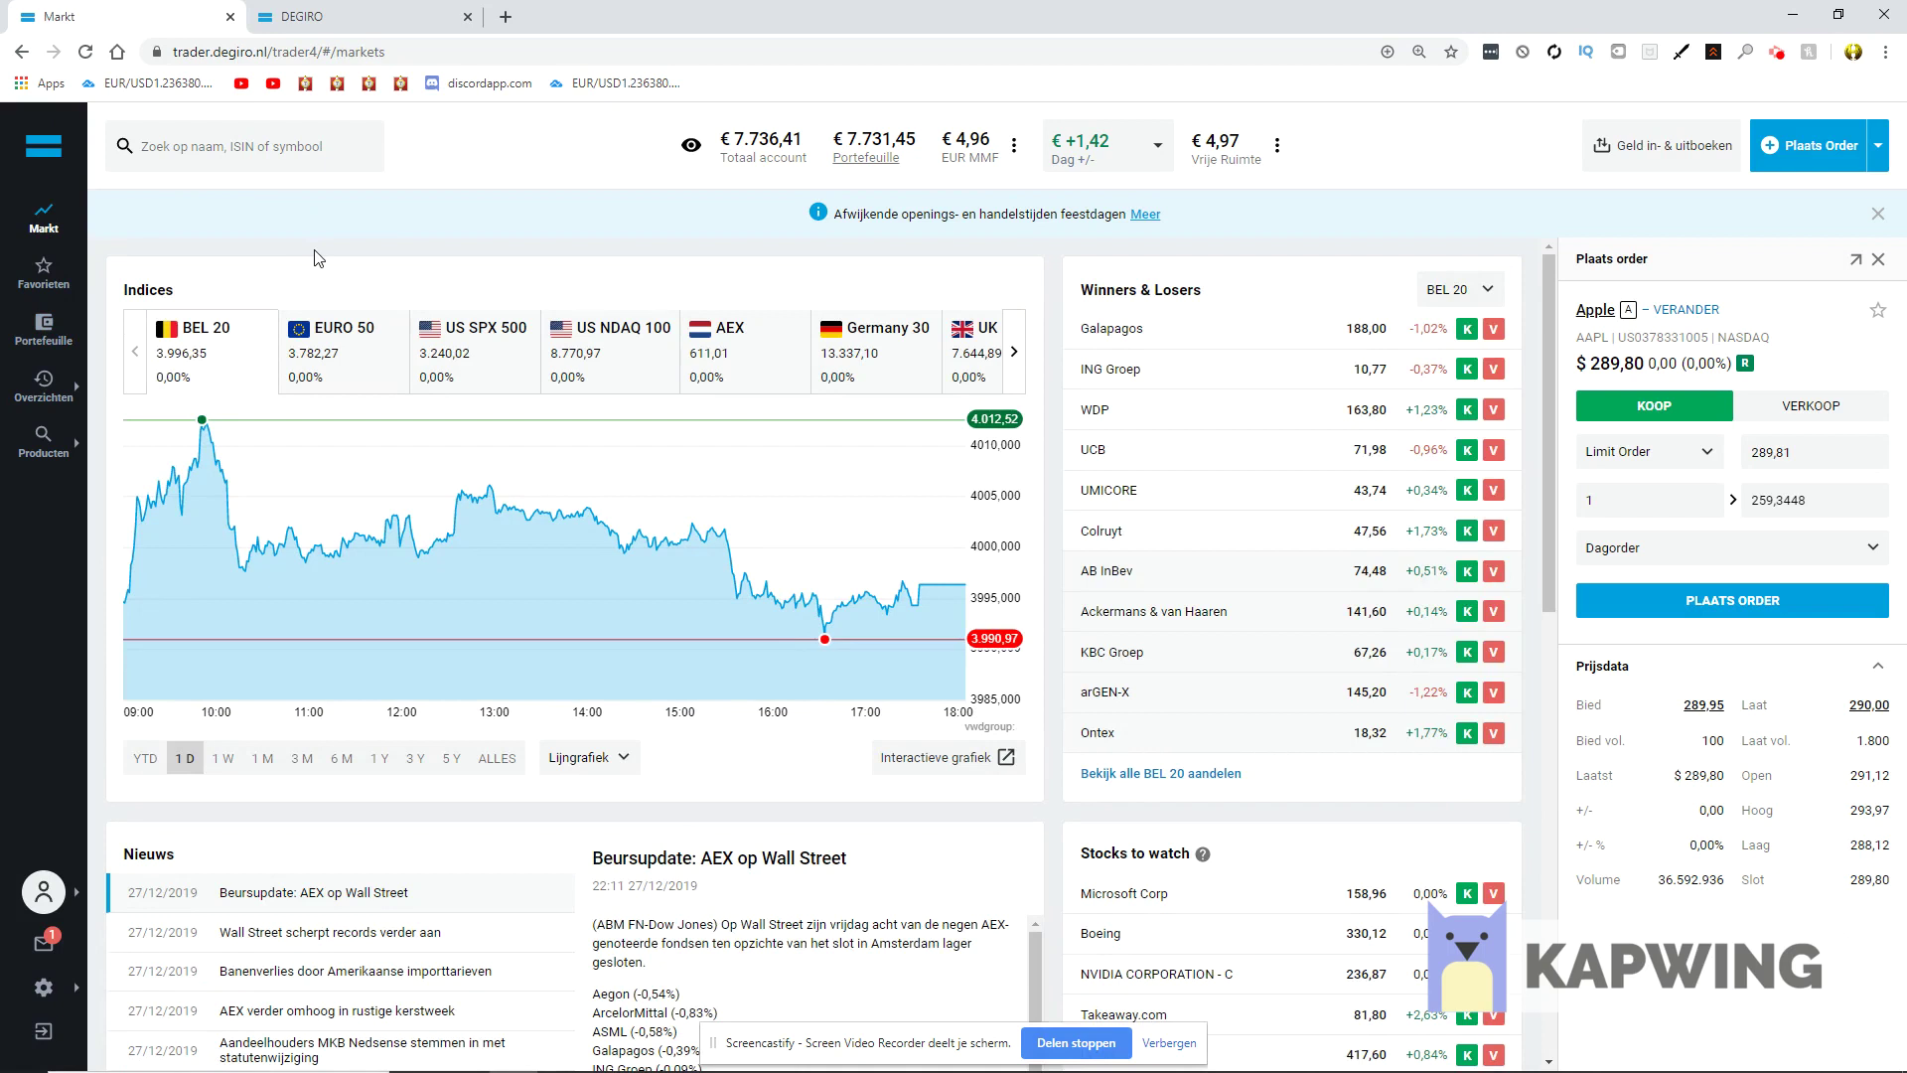
left_click(877, 164)
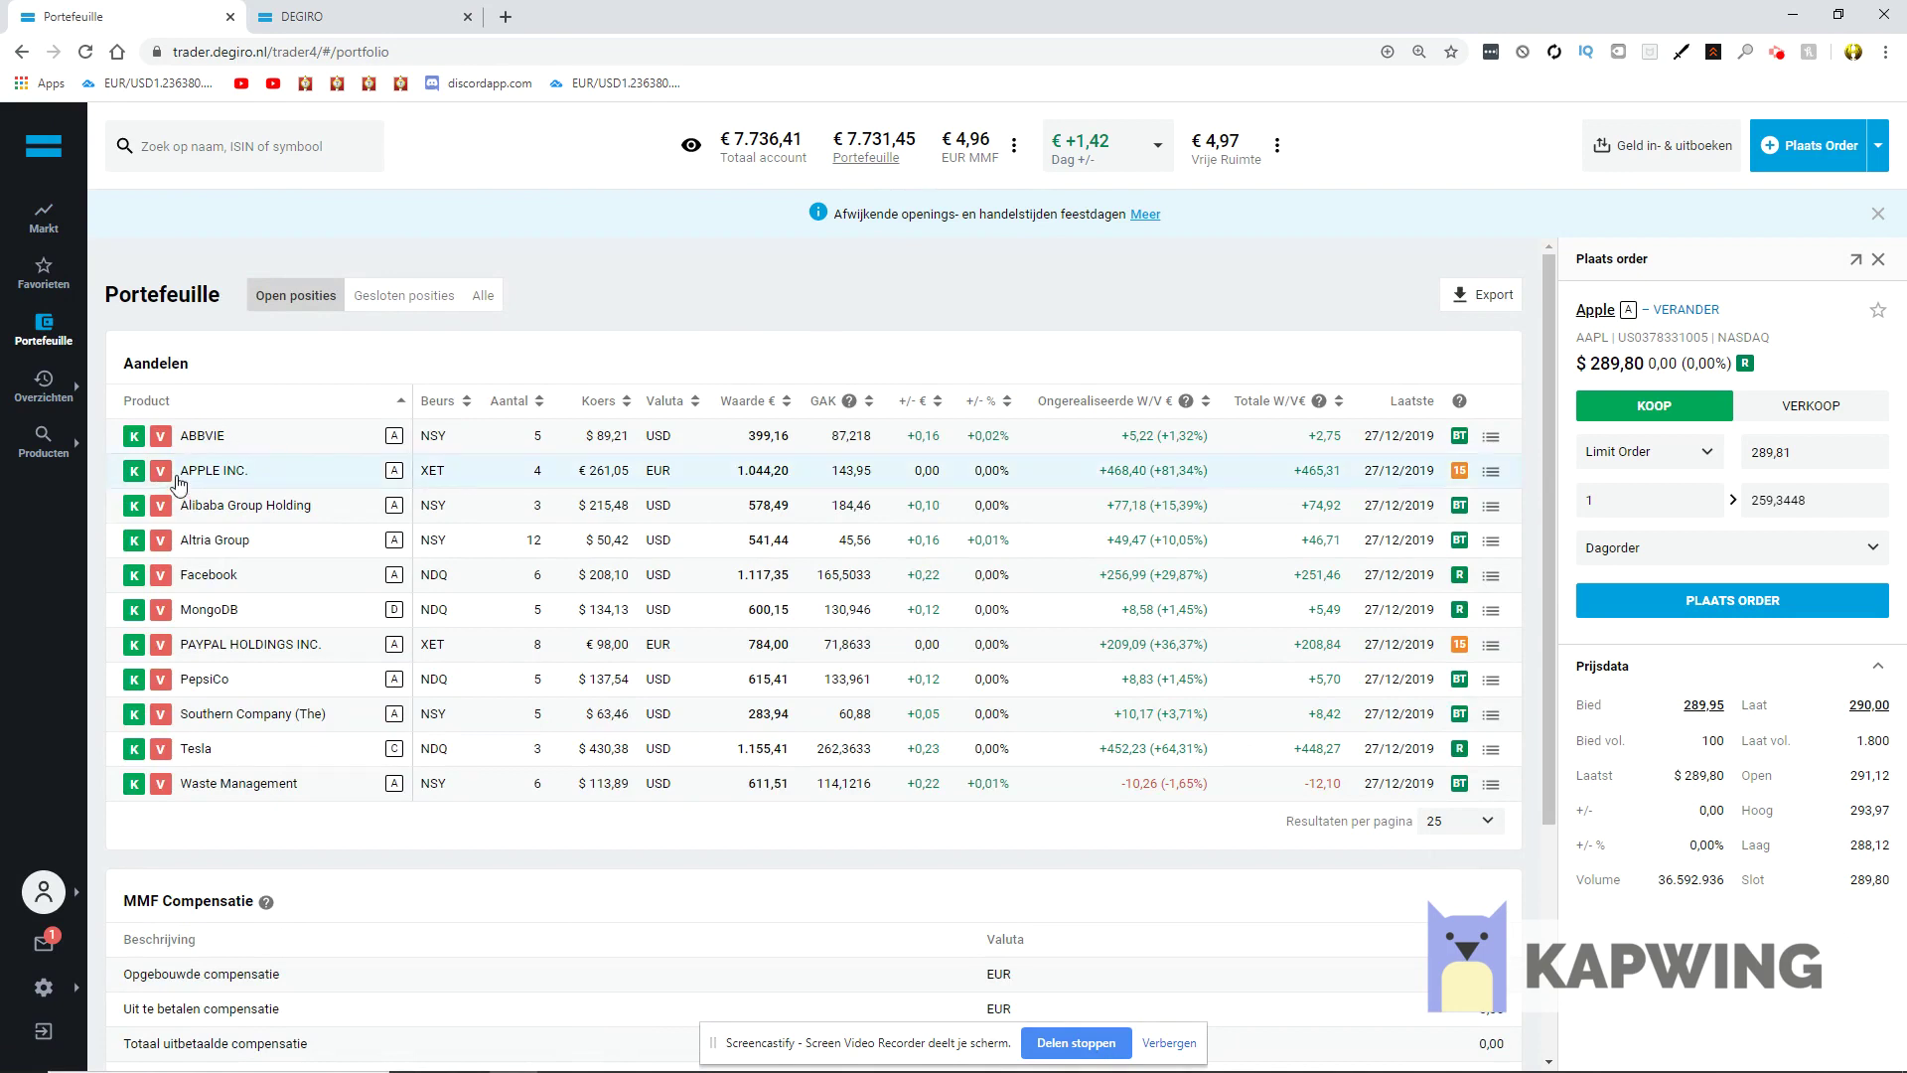
left_click_drag(265, 481, 170, 481)
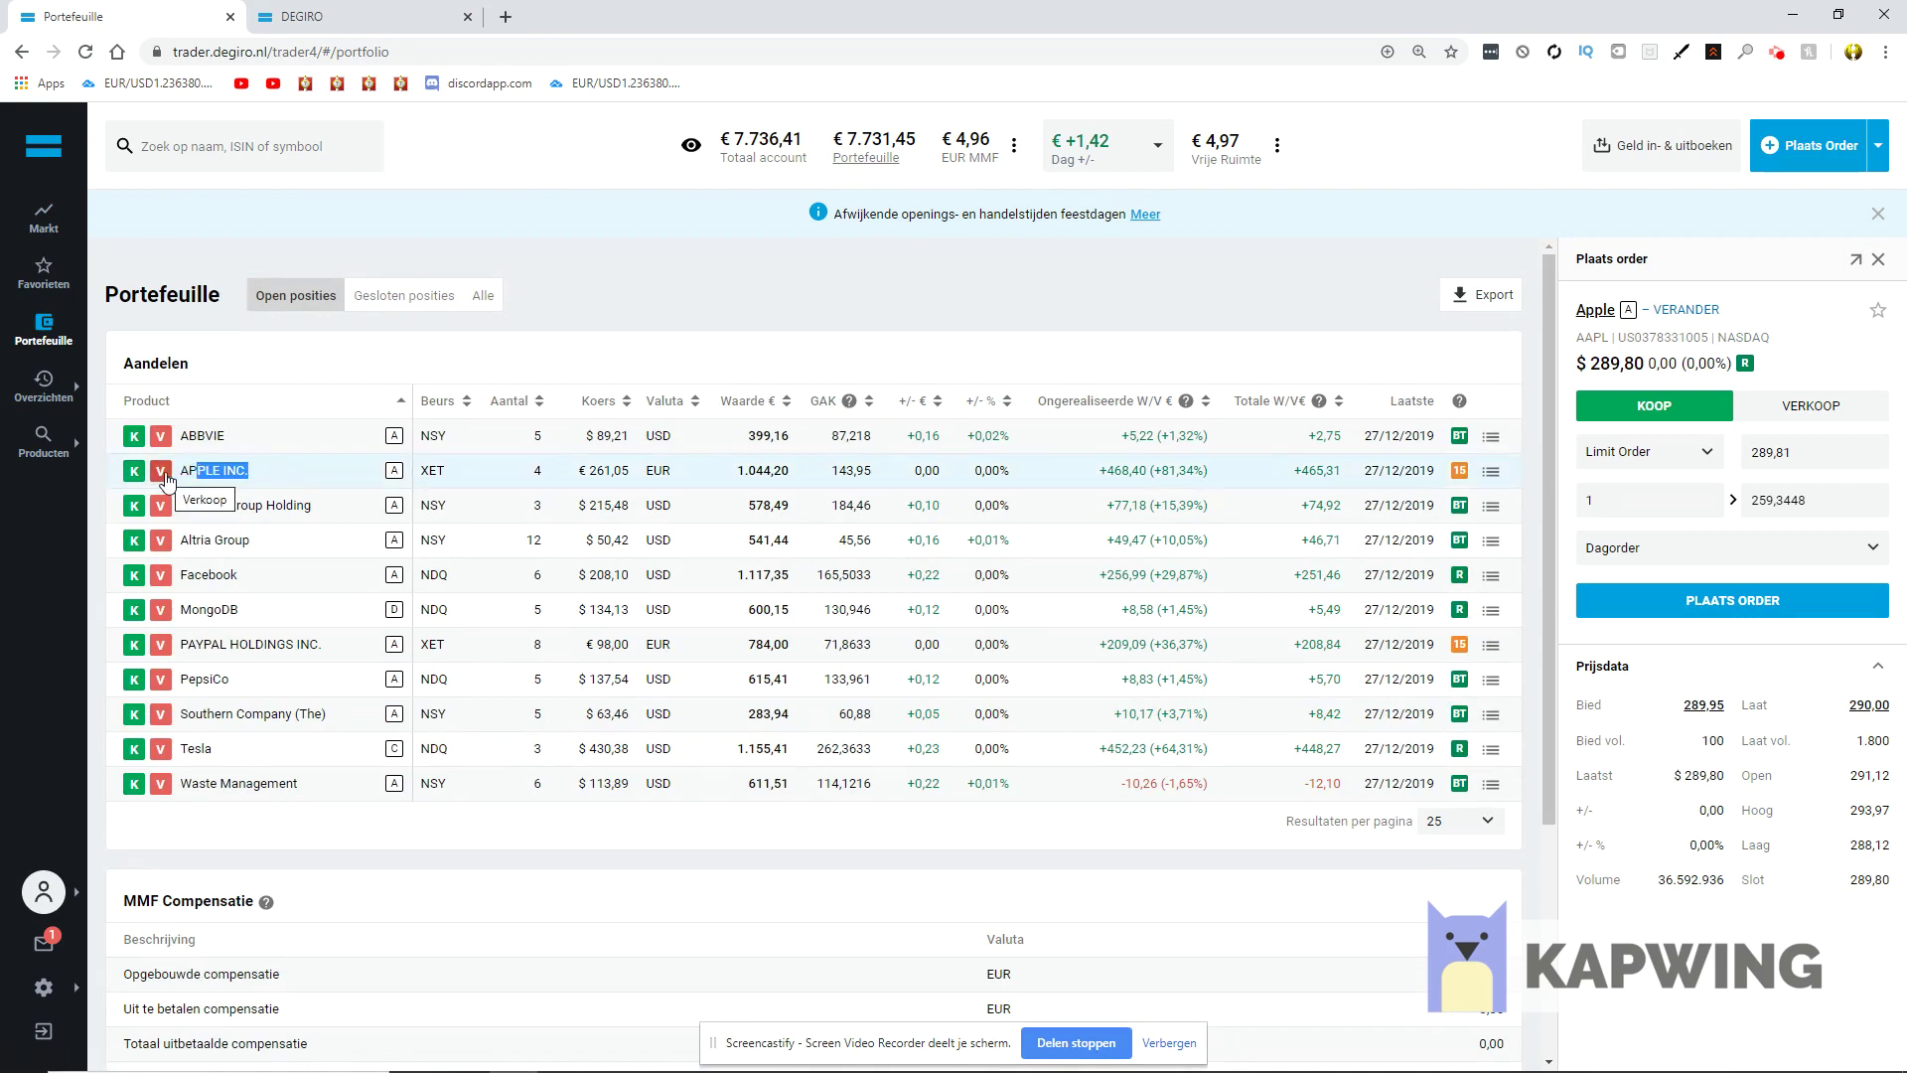
- Start a sell order for APPLE INC. with Limiet 262 and Aantal 1 as a day order
left_click(163, 476)
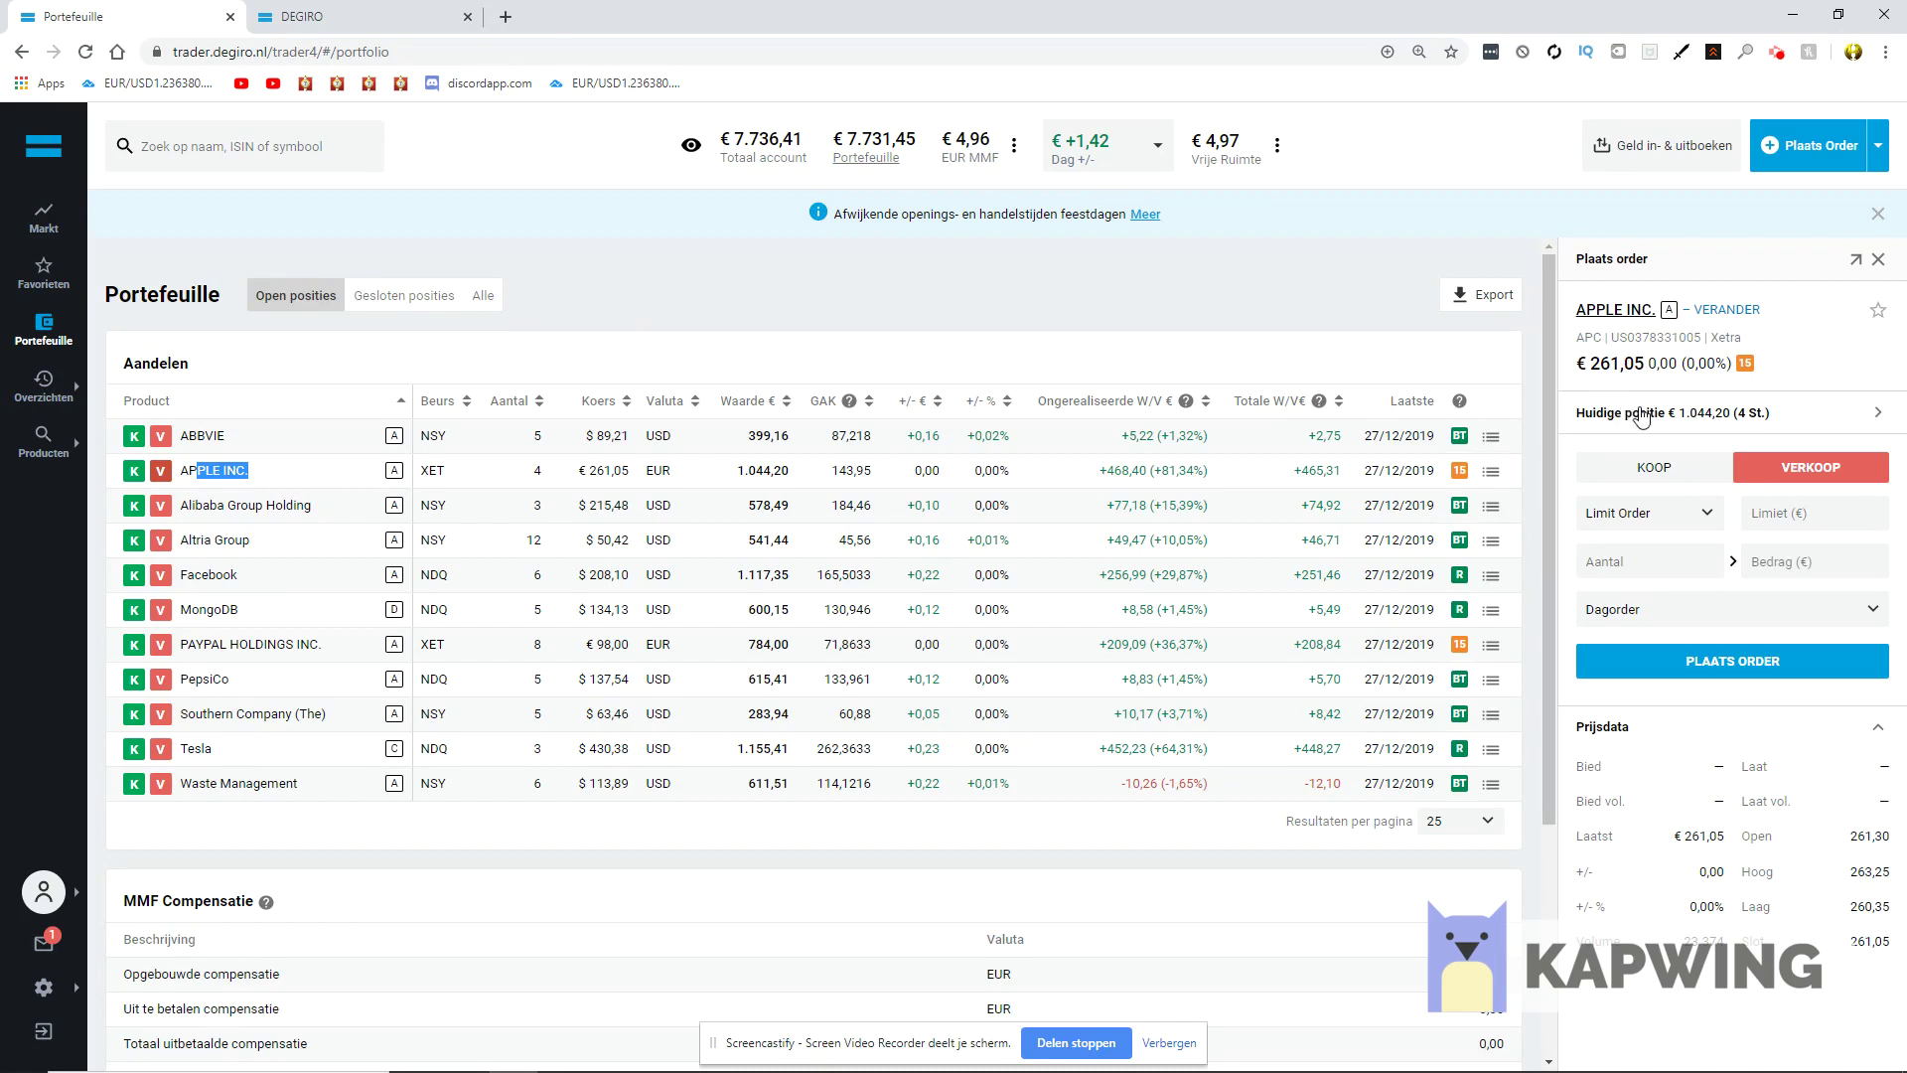
left_click(1815, 513)
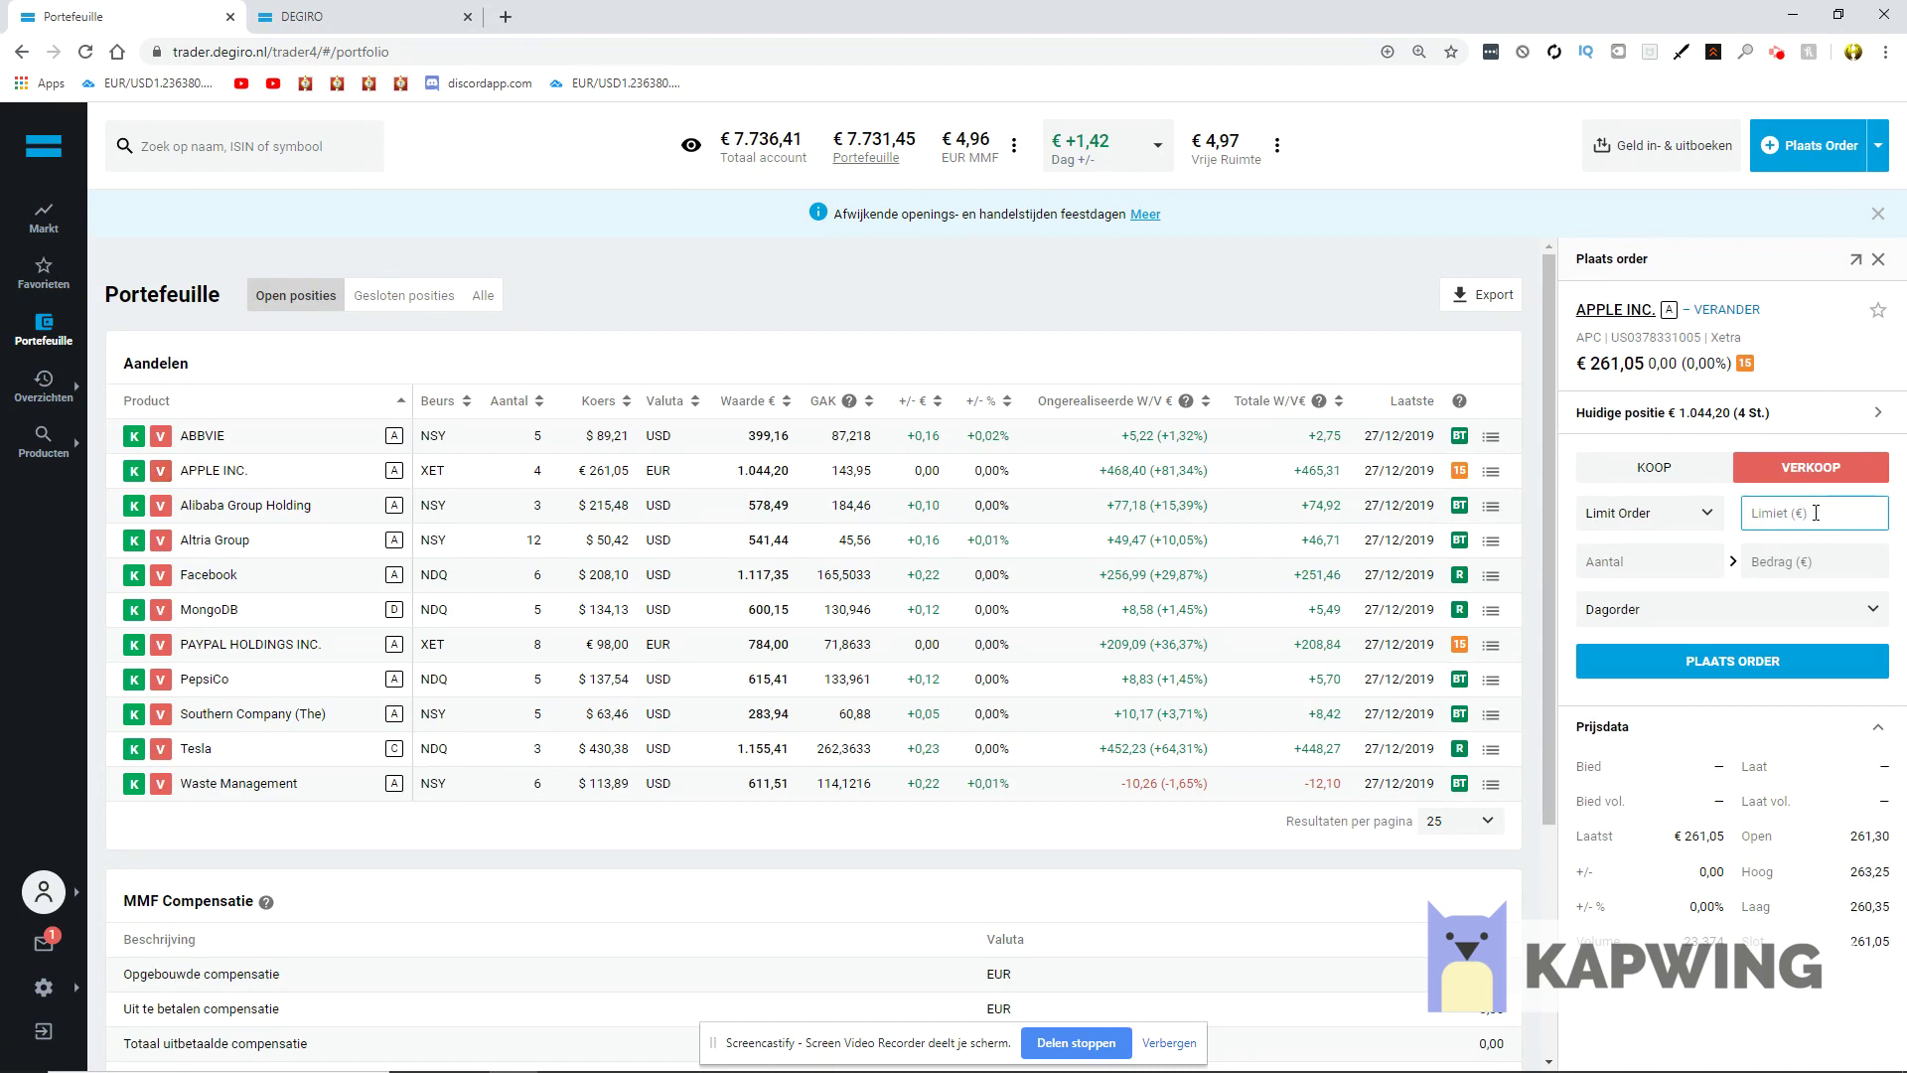
type("262")
left_click(1645, 561)
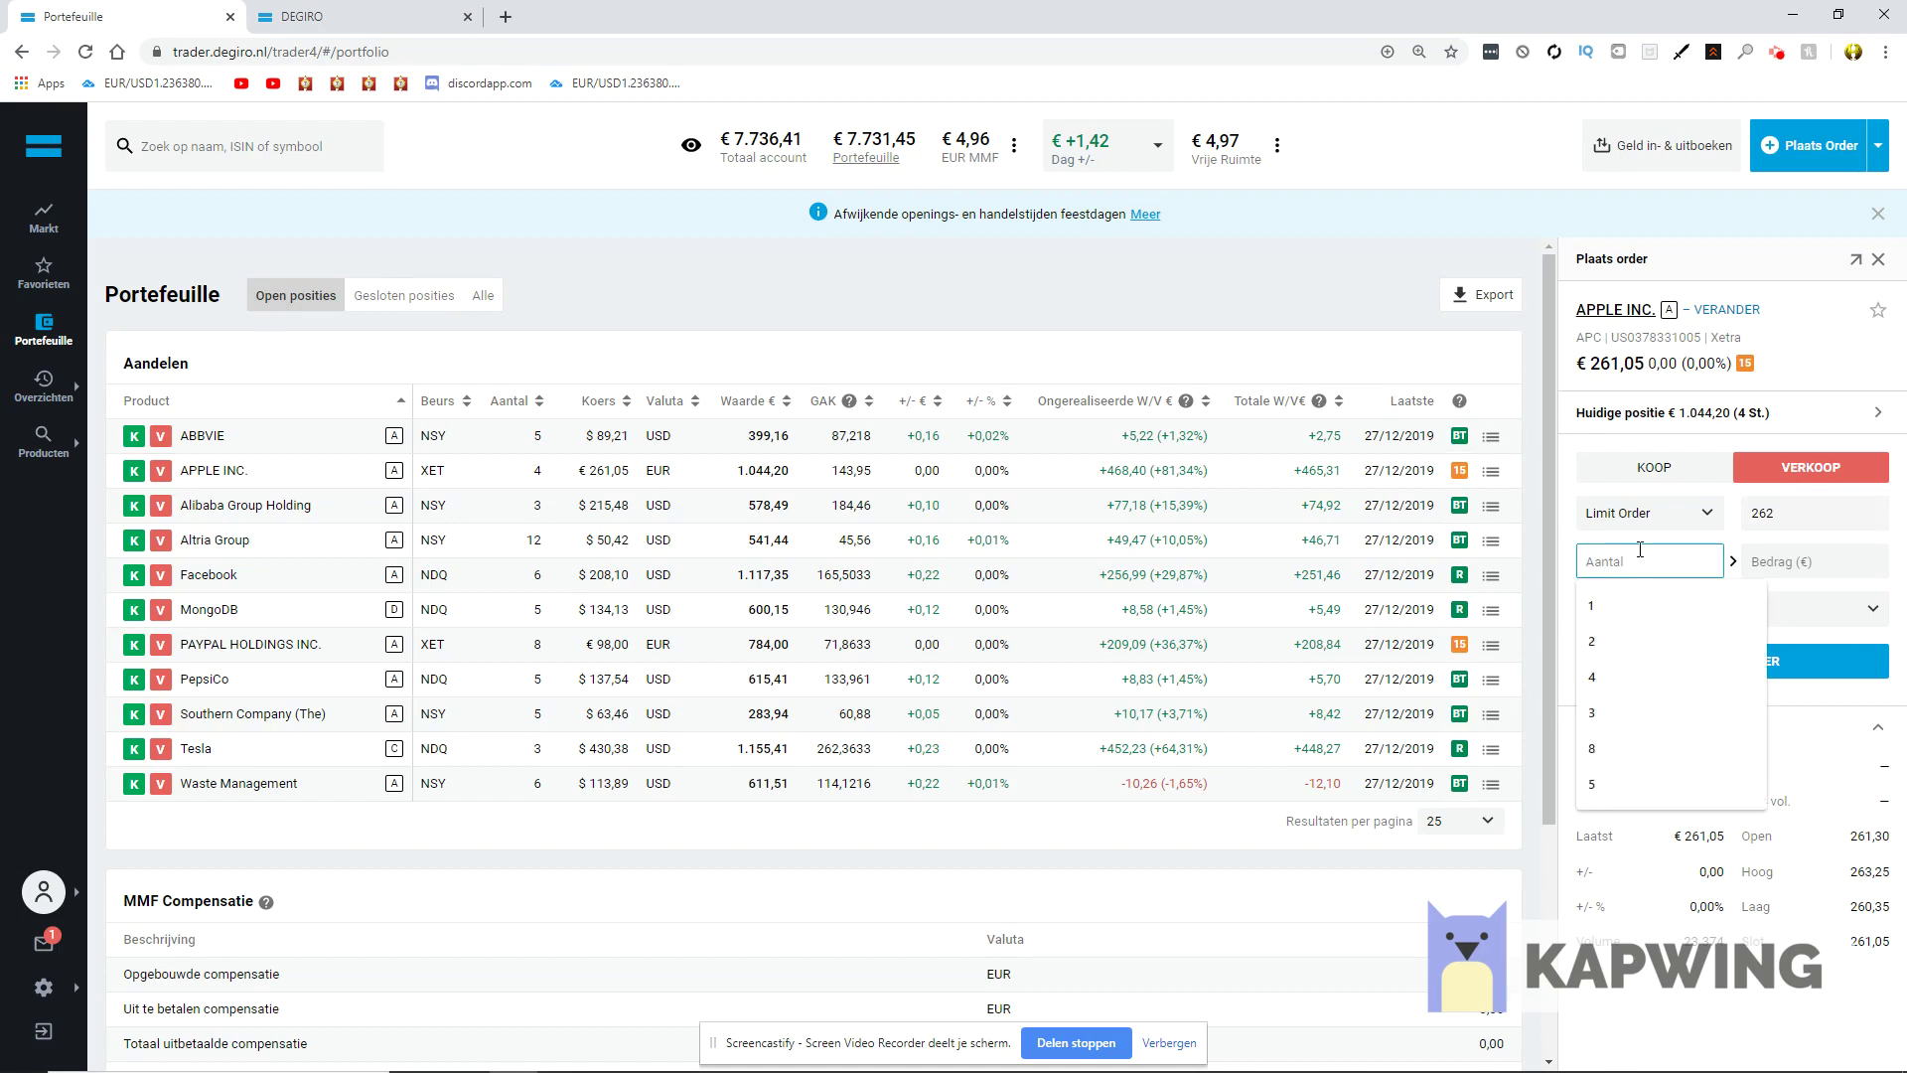
type("1")
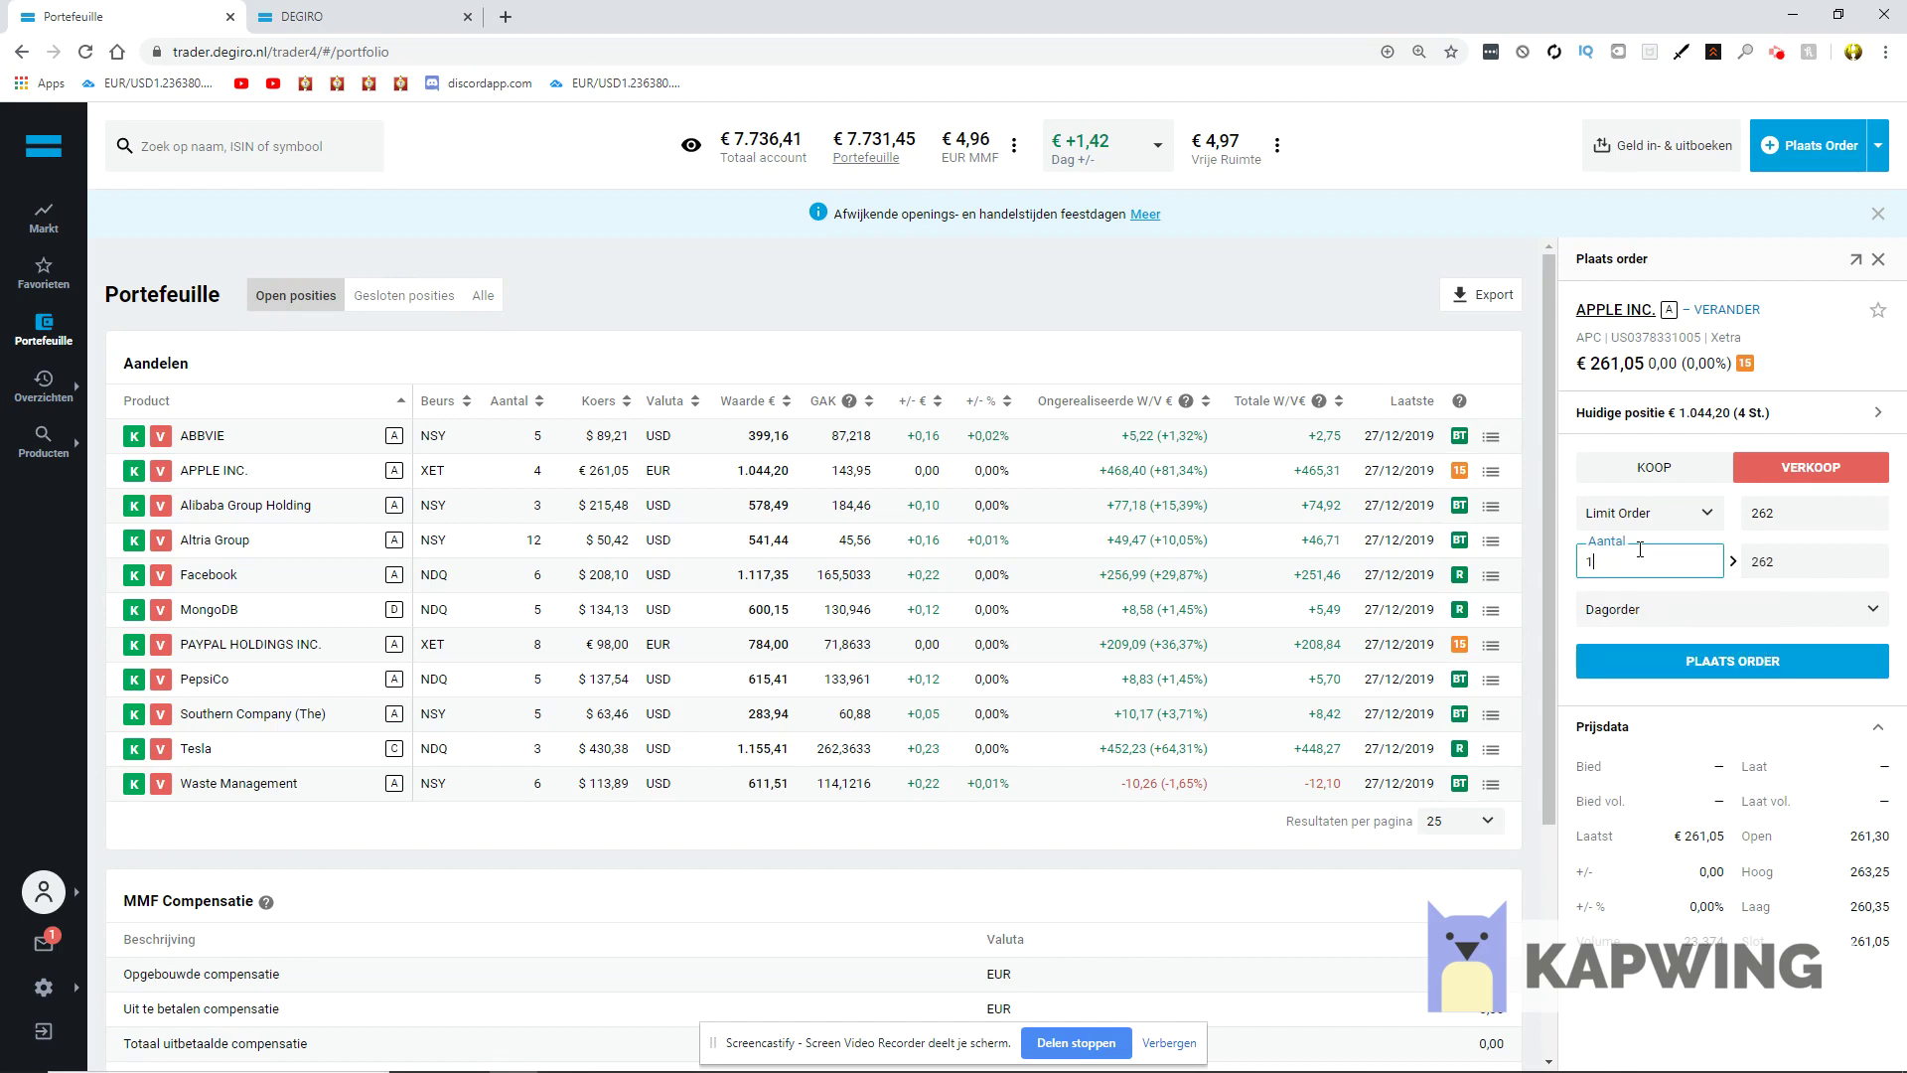
- Switch to Totaal +/- (€ +1.325,41) and open ABBVIE's details showing its +5,22 gain
left_click(1122, 146)
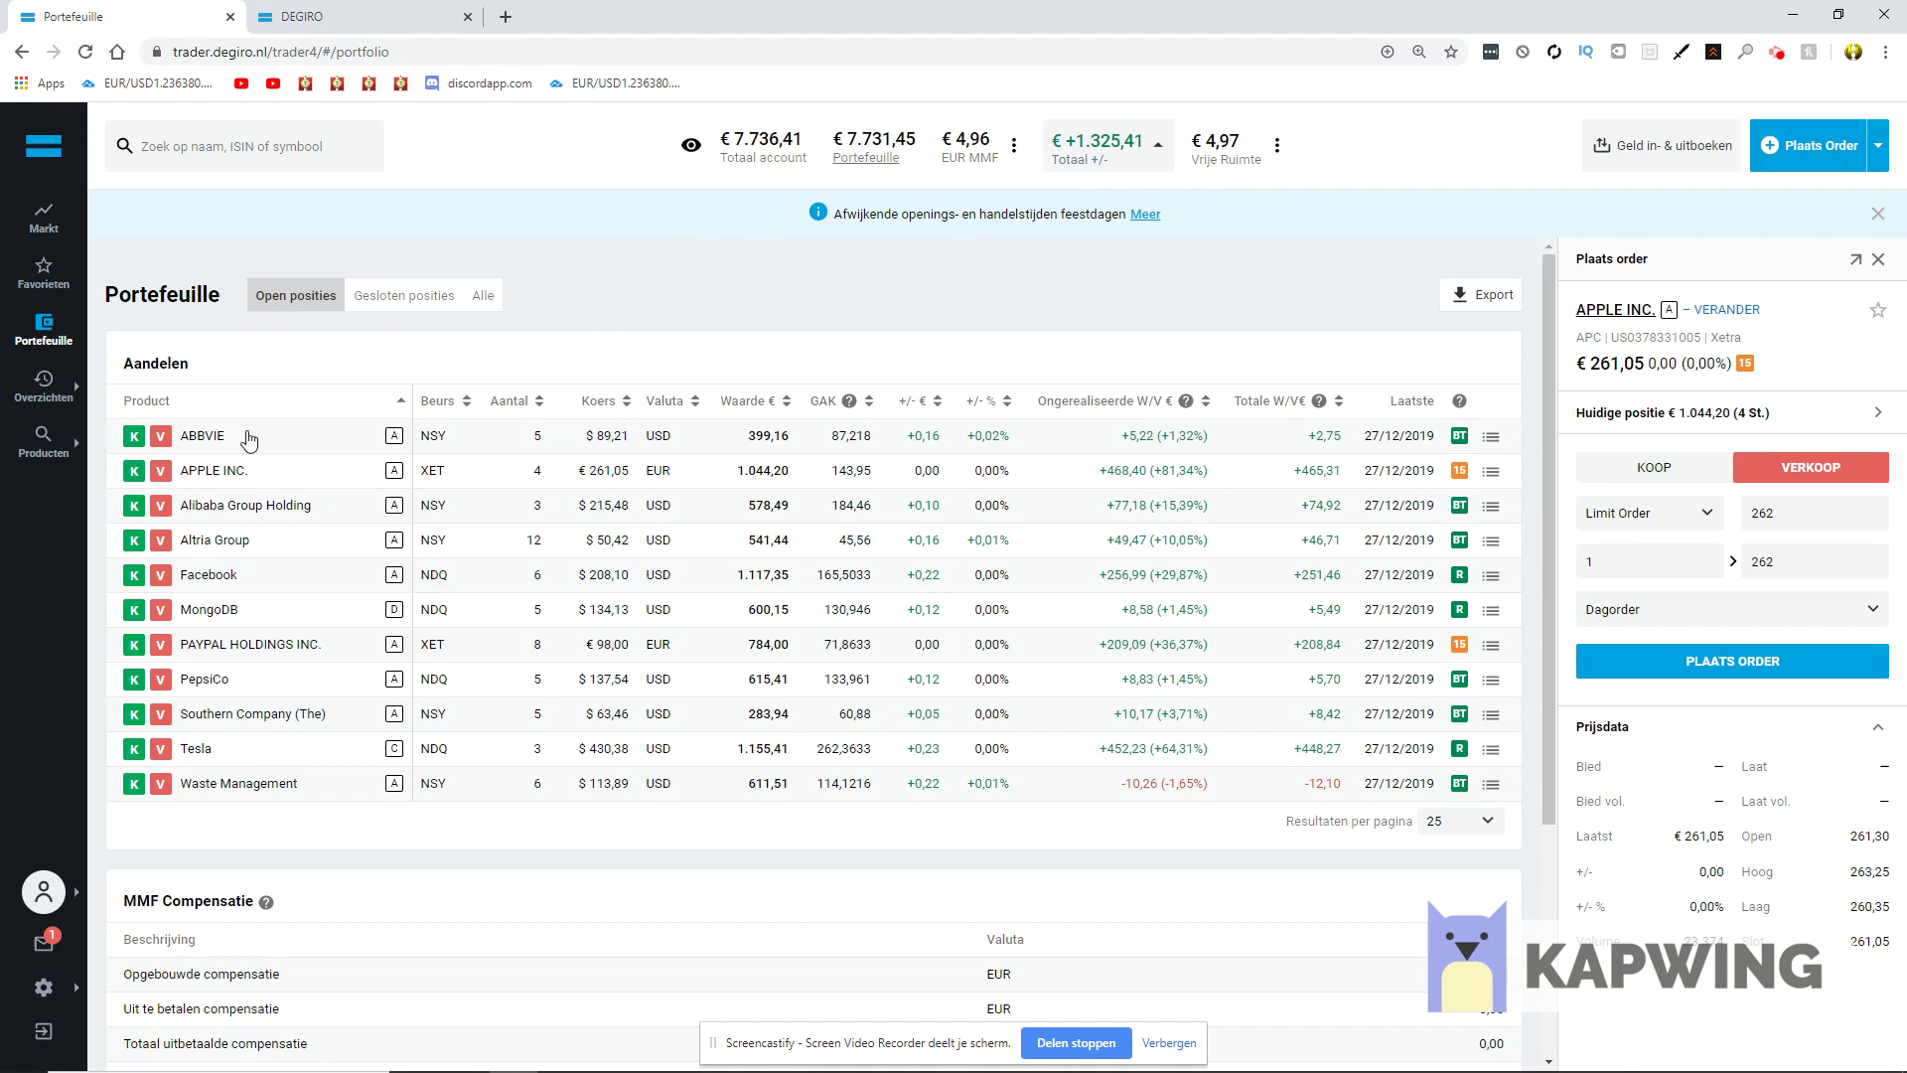
left_click_drag(234, 438, 159, 442)
left_click_drag(491, 440, 556, 449)
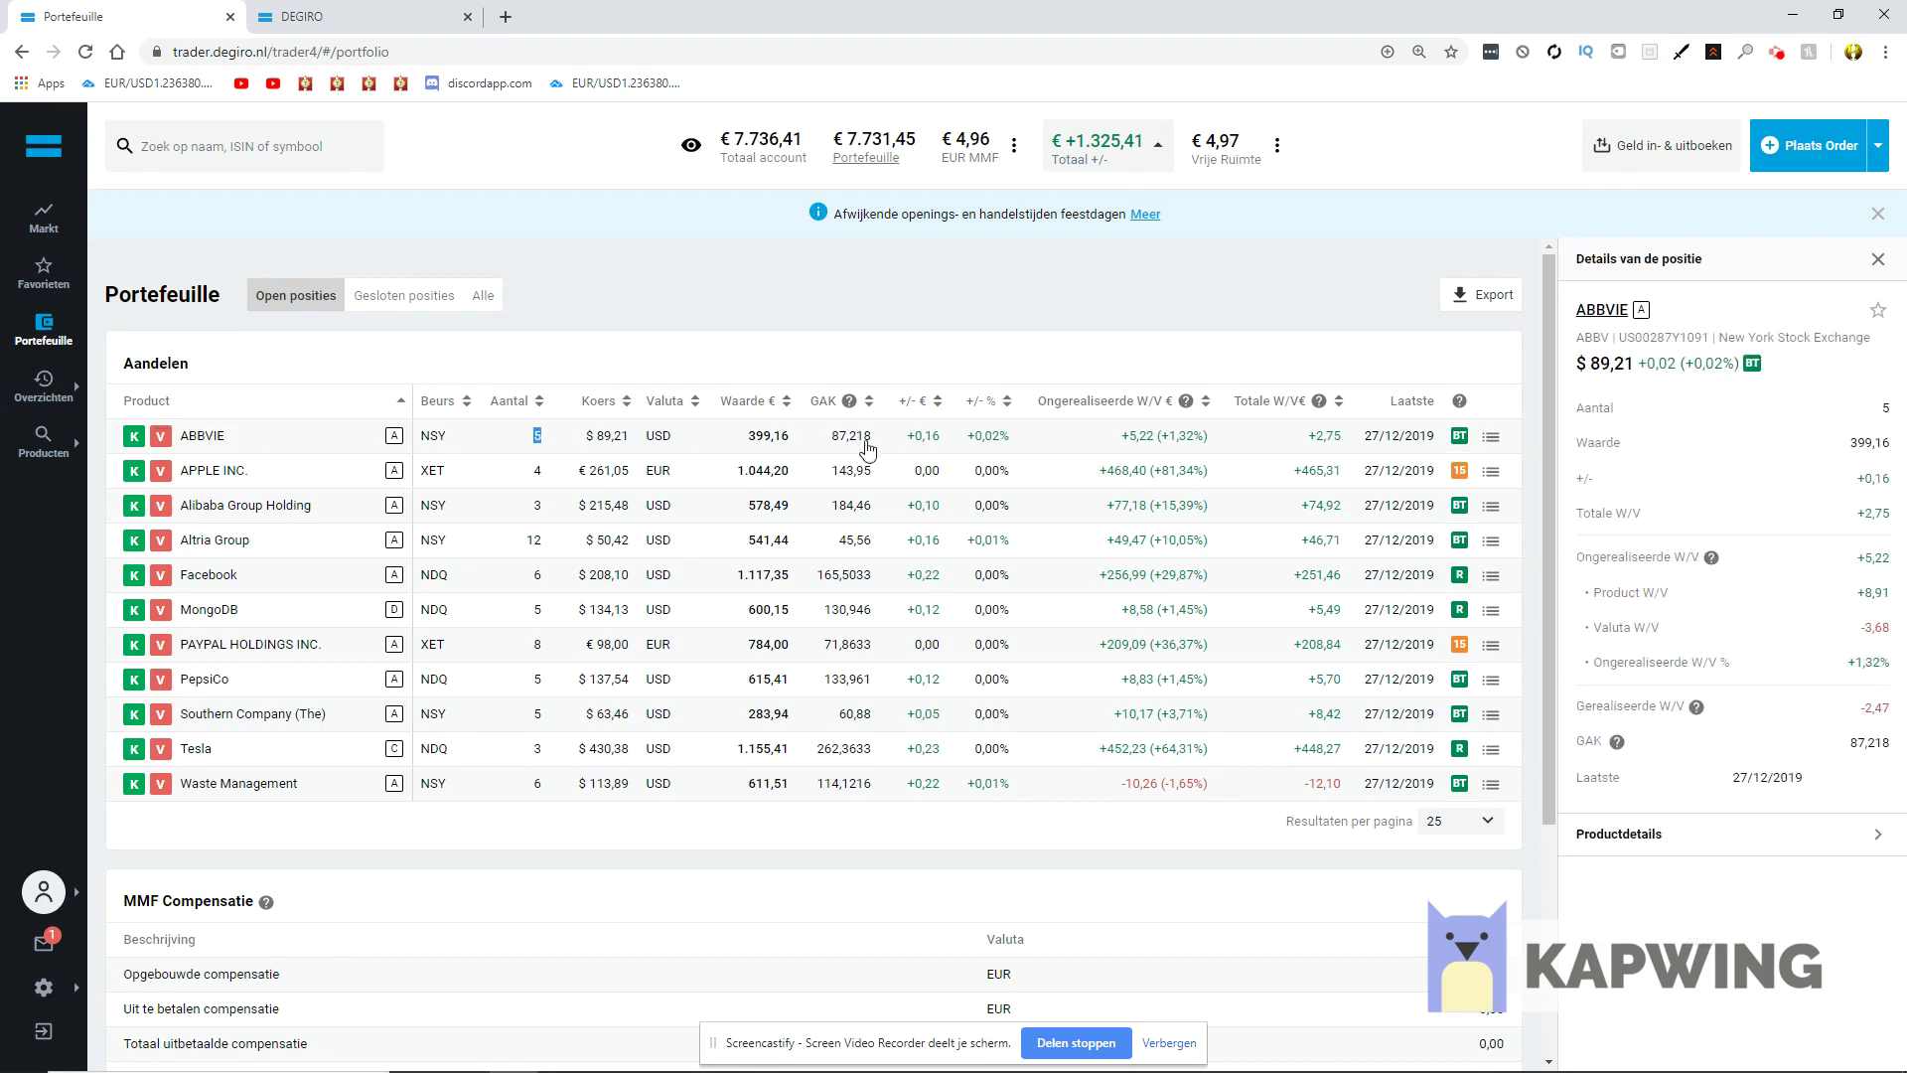
left_click_drag(1247, 447, 1117, 448)
left_click(1080, 318)
- Open Alibaba's details, then Altria Group's: 12 shares, €541,44, average price 45,56
left_click_drag(1216, 507, 1052, 519)
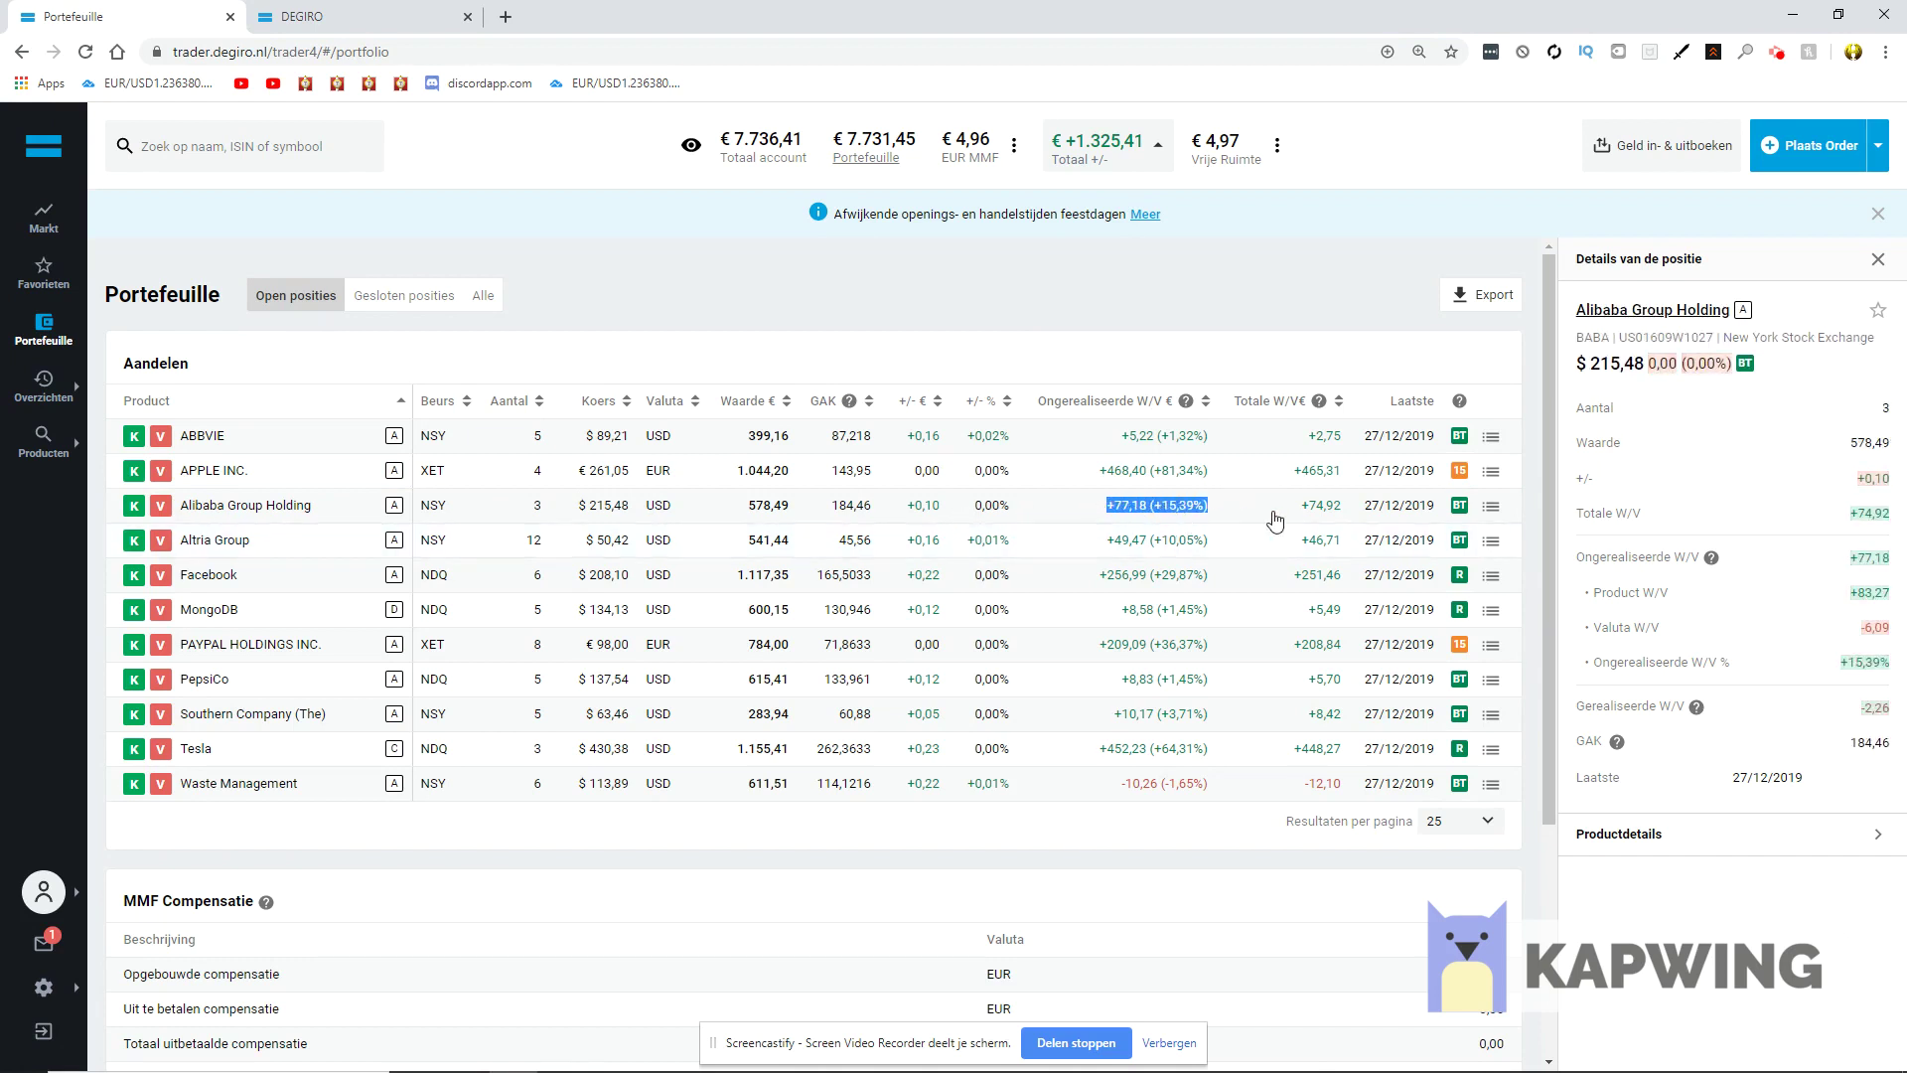
left_click_drag(310, 541, 197, 539)
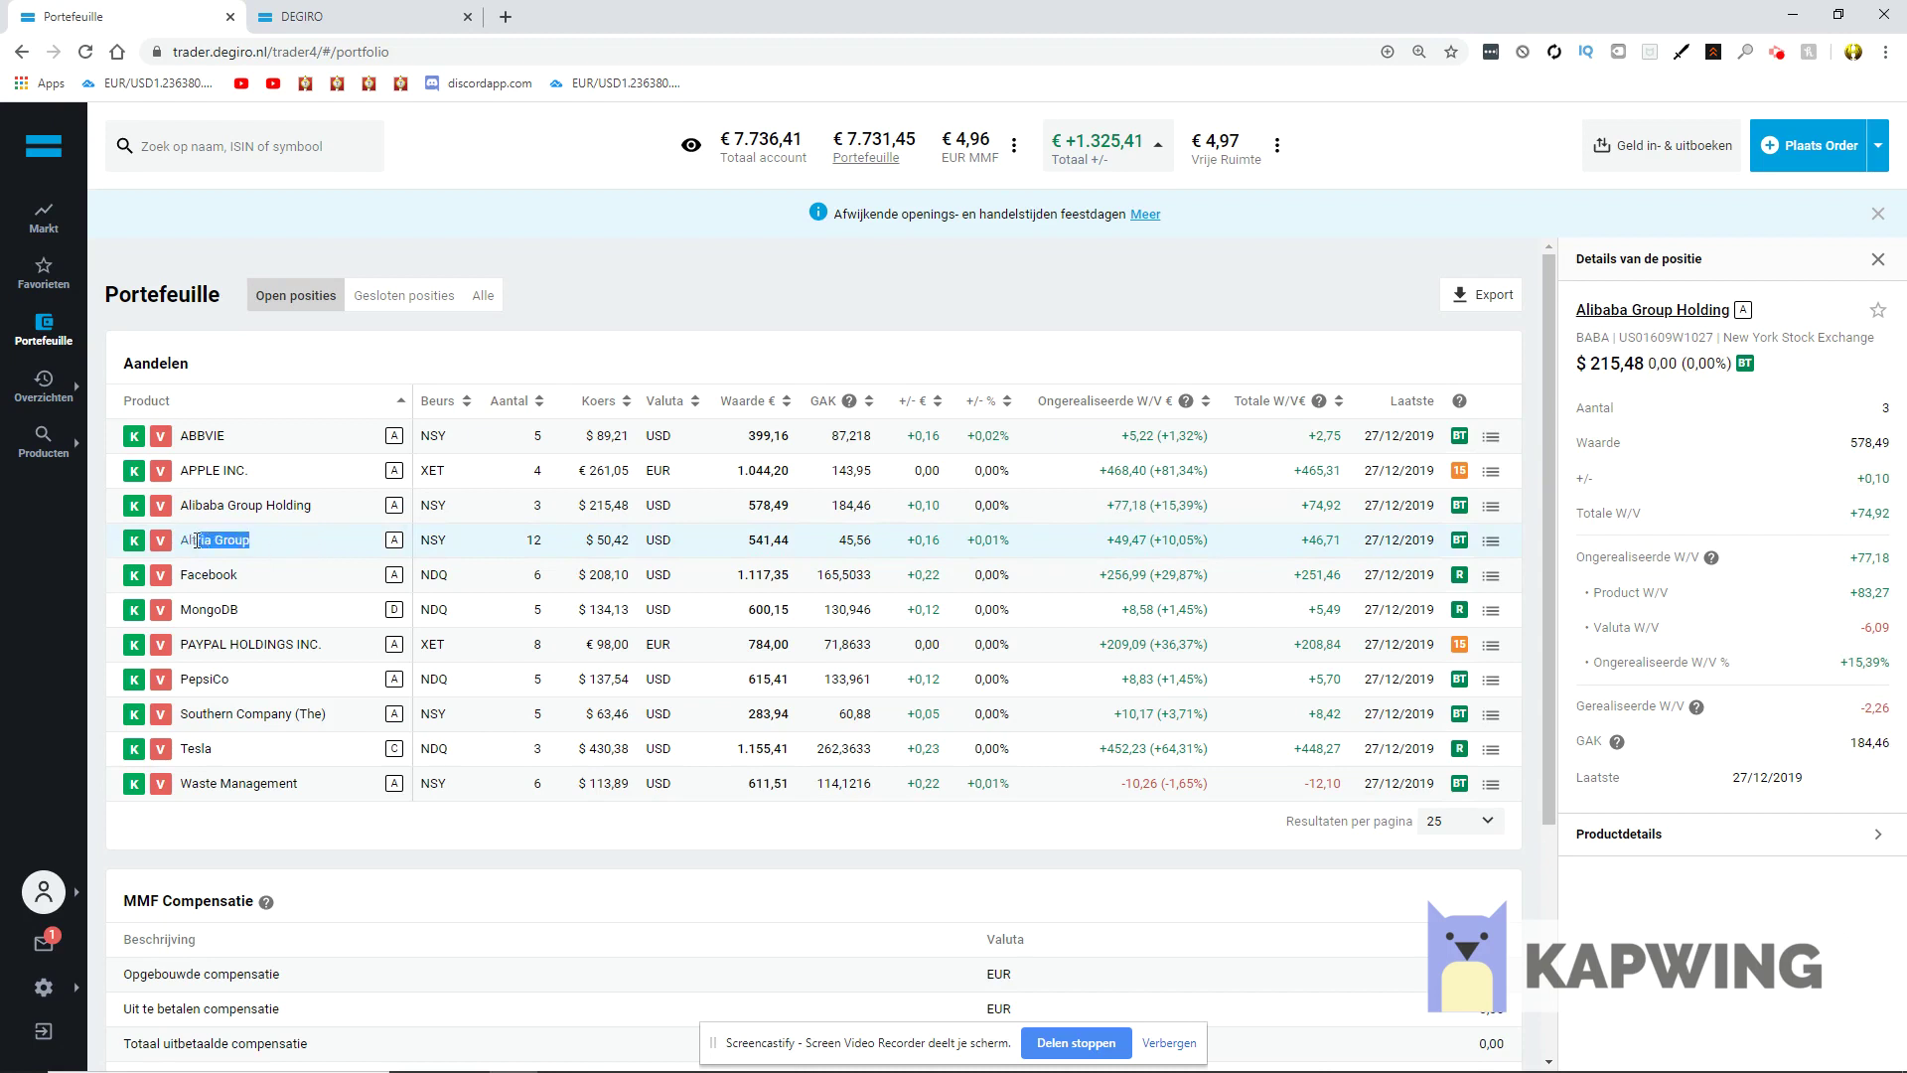
scroll(606, 676, "down", 3)
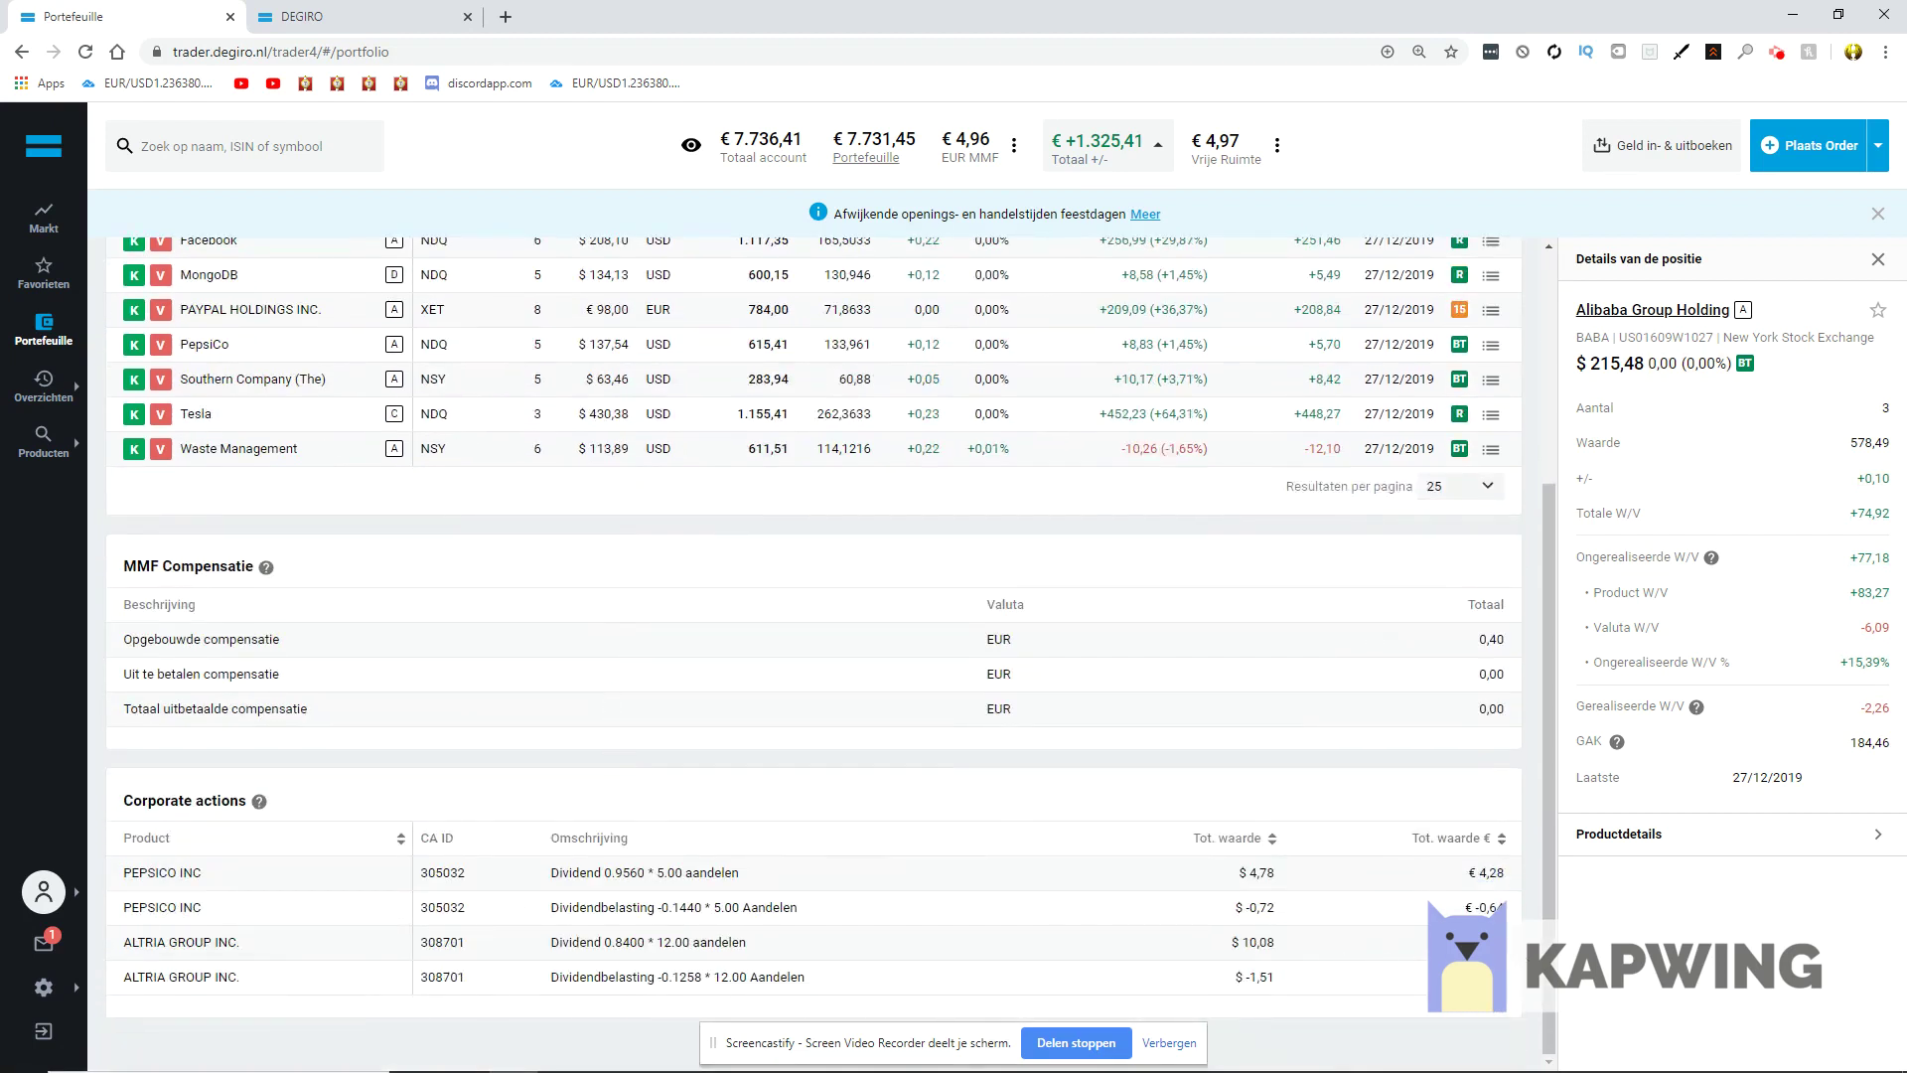
scroll(735, 518, "up", 3)
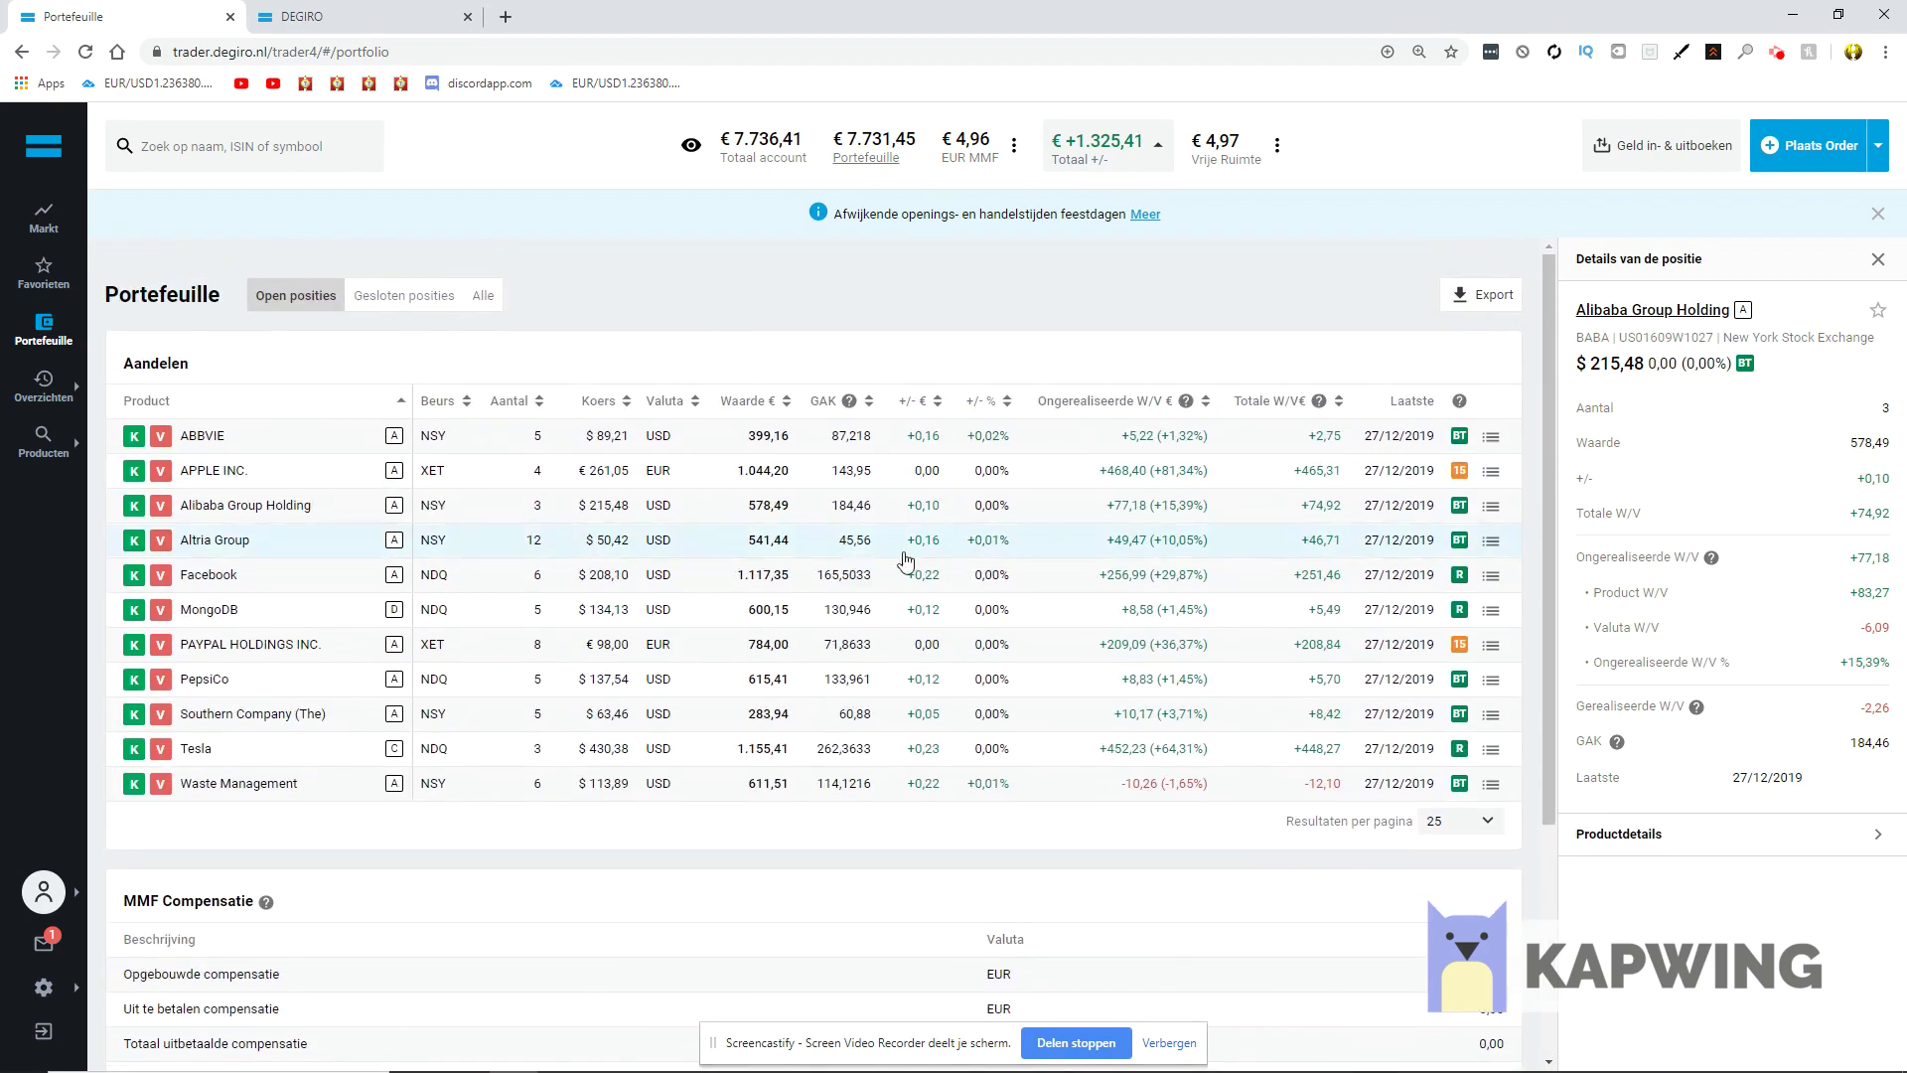
left_click_drag(822, 545, 870, 546)
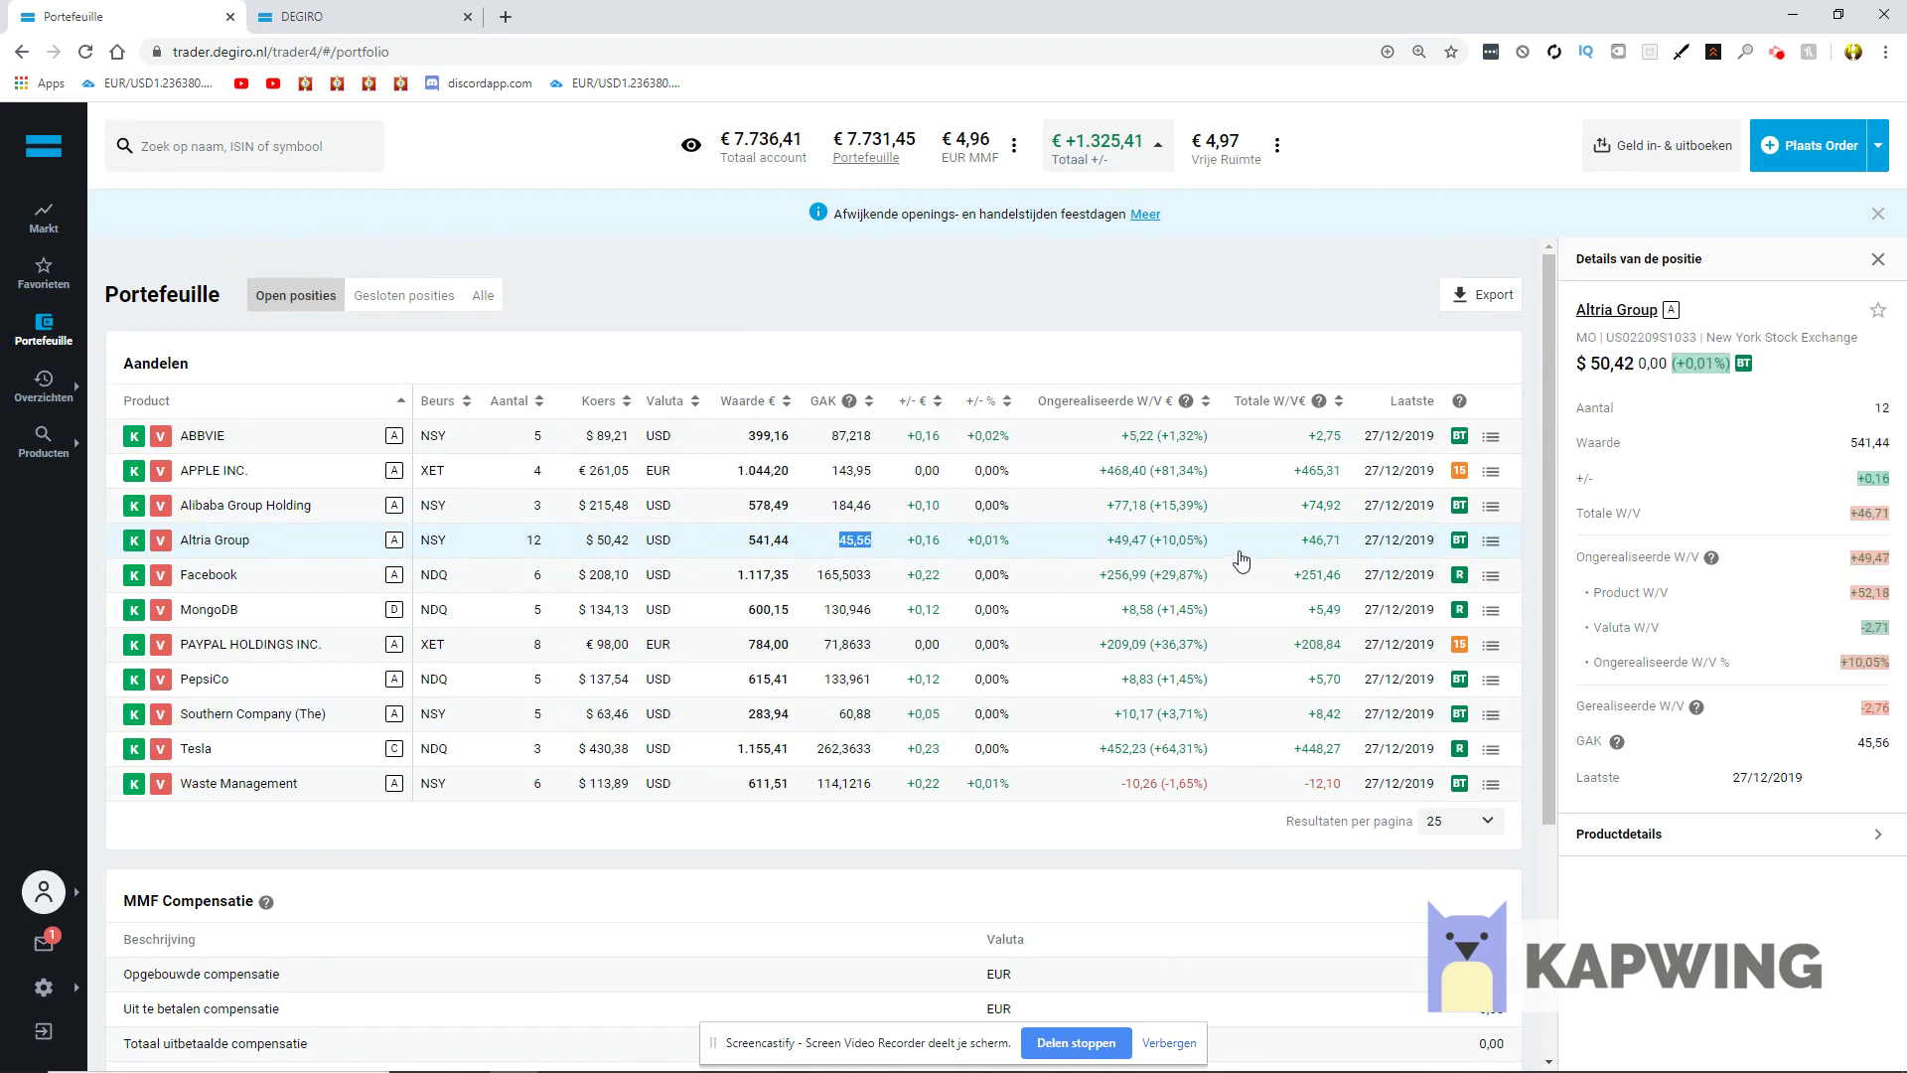
left_click_drag(1235, 545, 1139, 553)
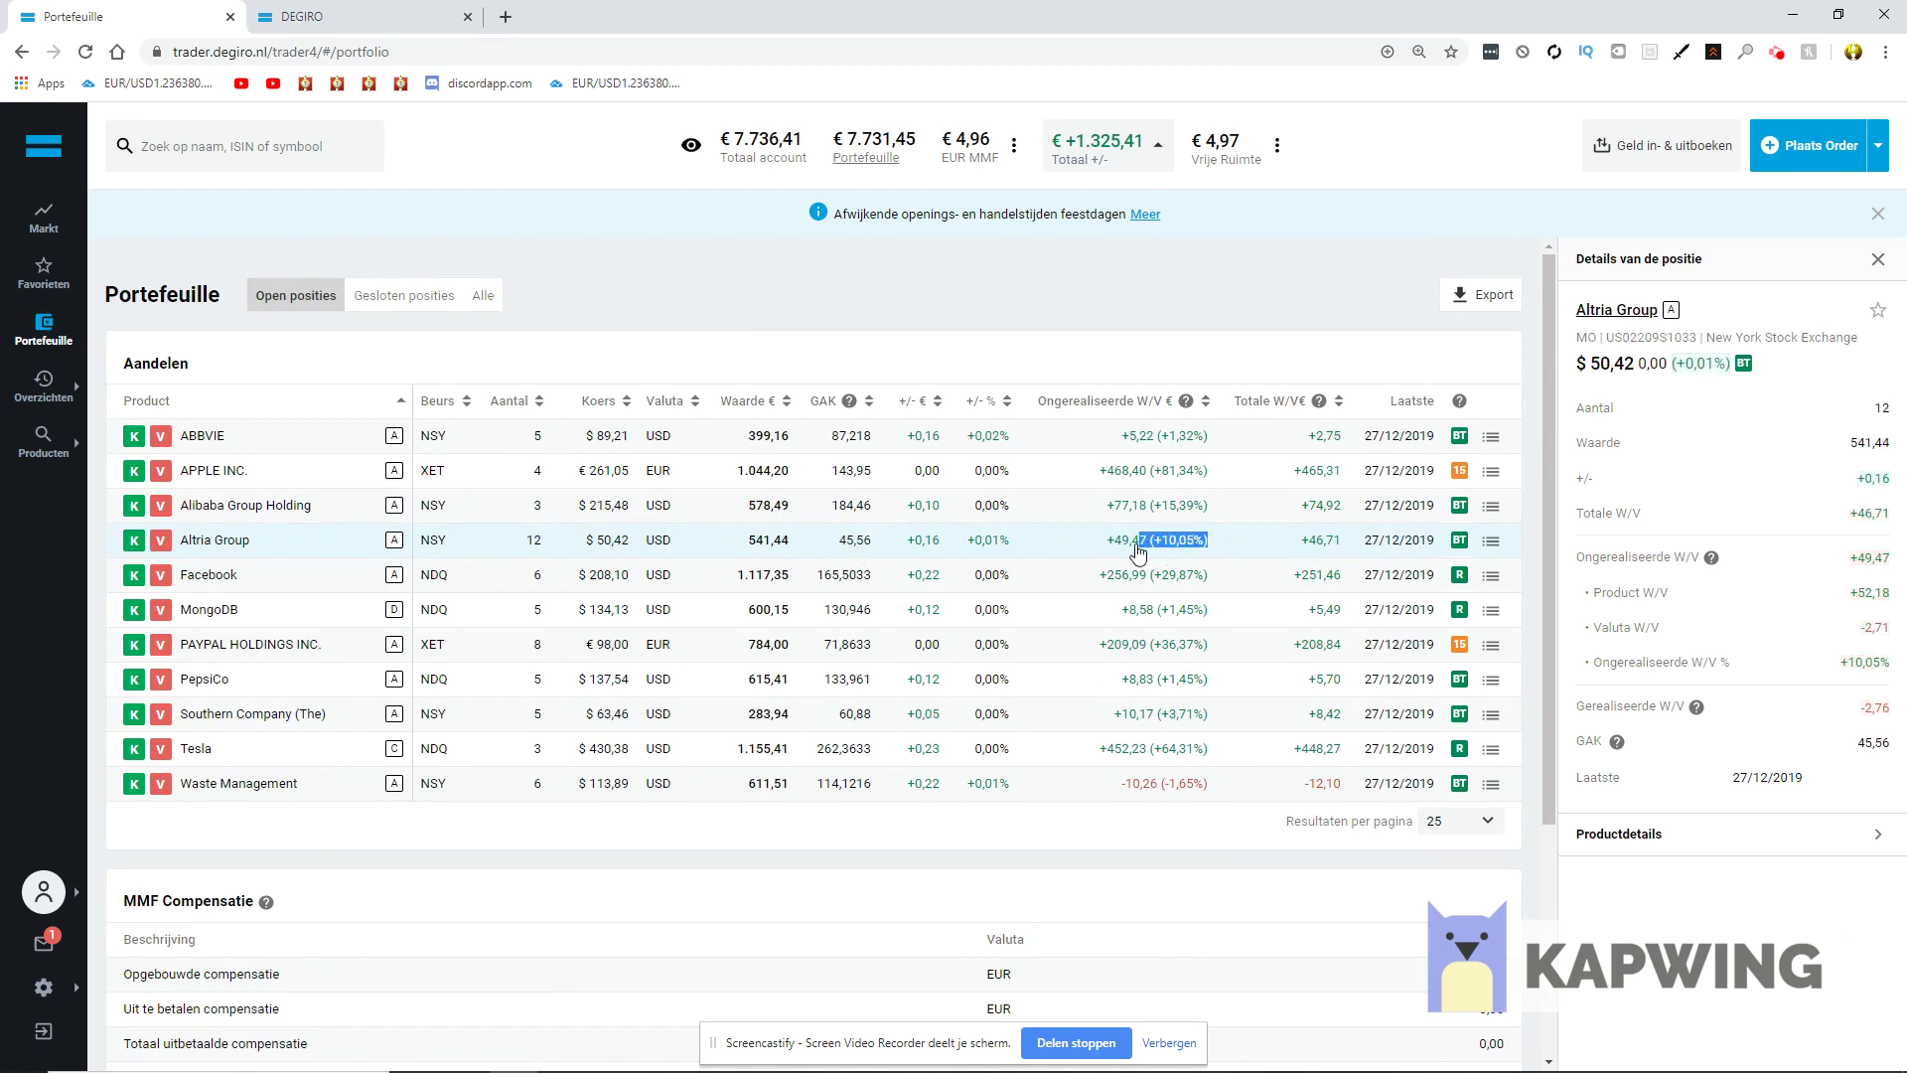
left_click(447, 934)
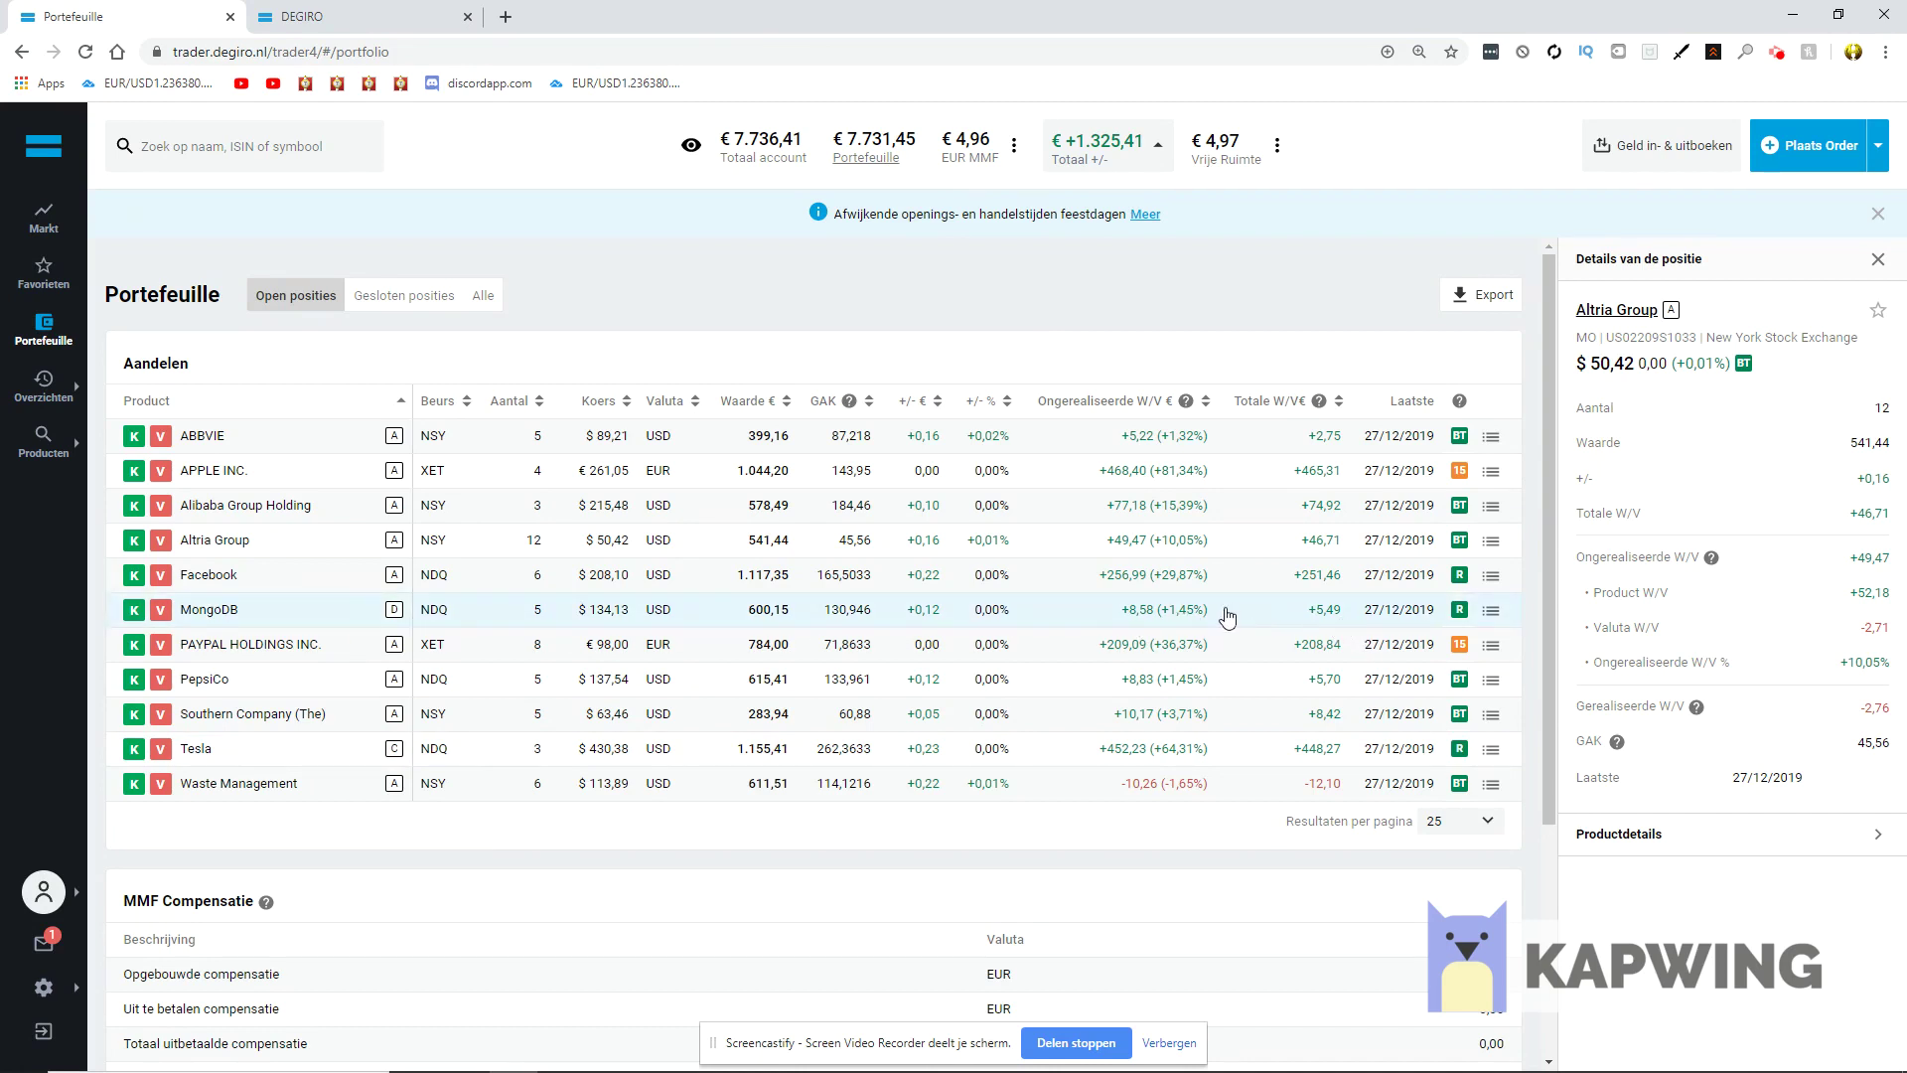
- Open MongoDB's position details, then PayPal's with average purchase price 71,8633
left_click_drag(1228, 613, 1087, 610)
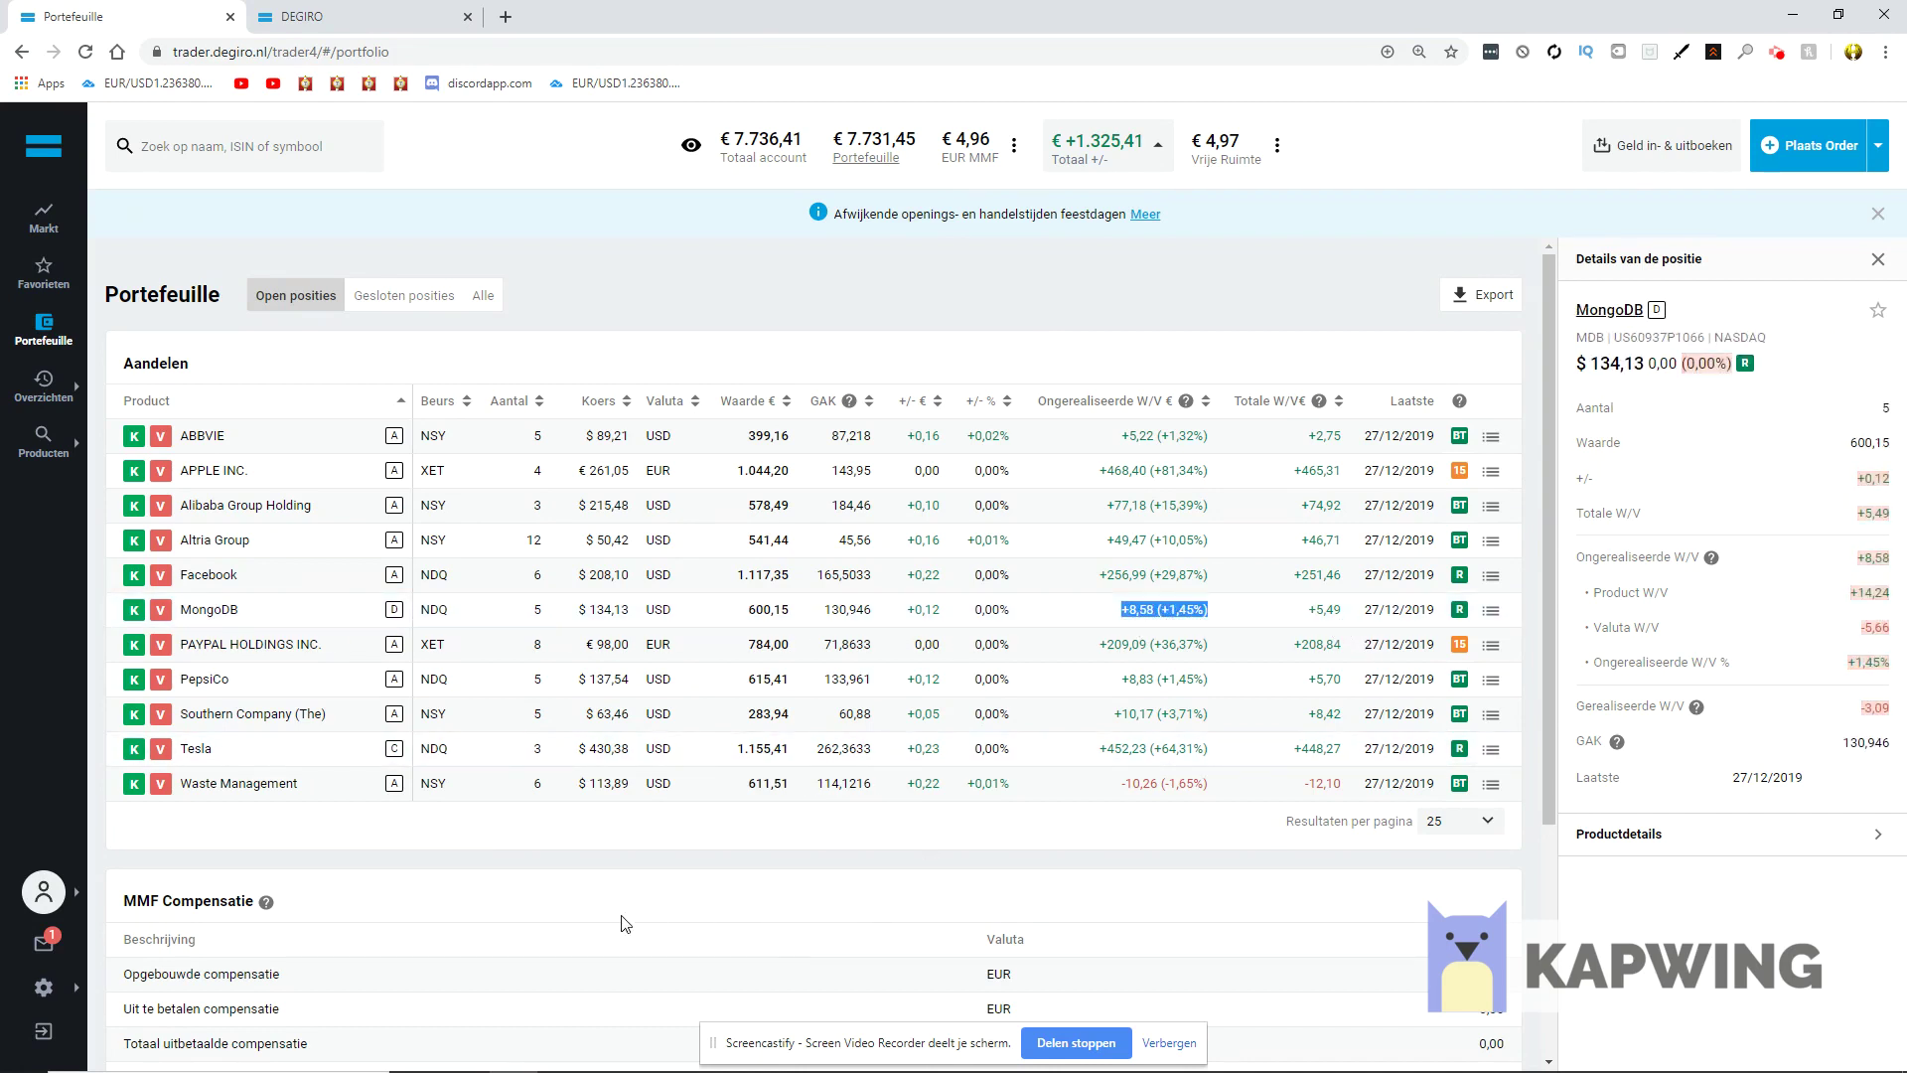
left_click(519, 905)
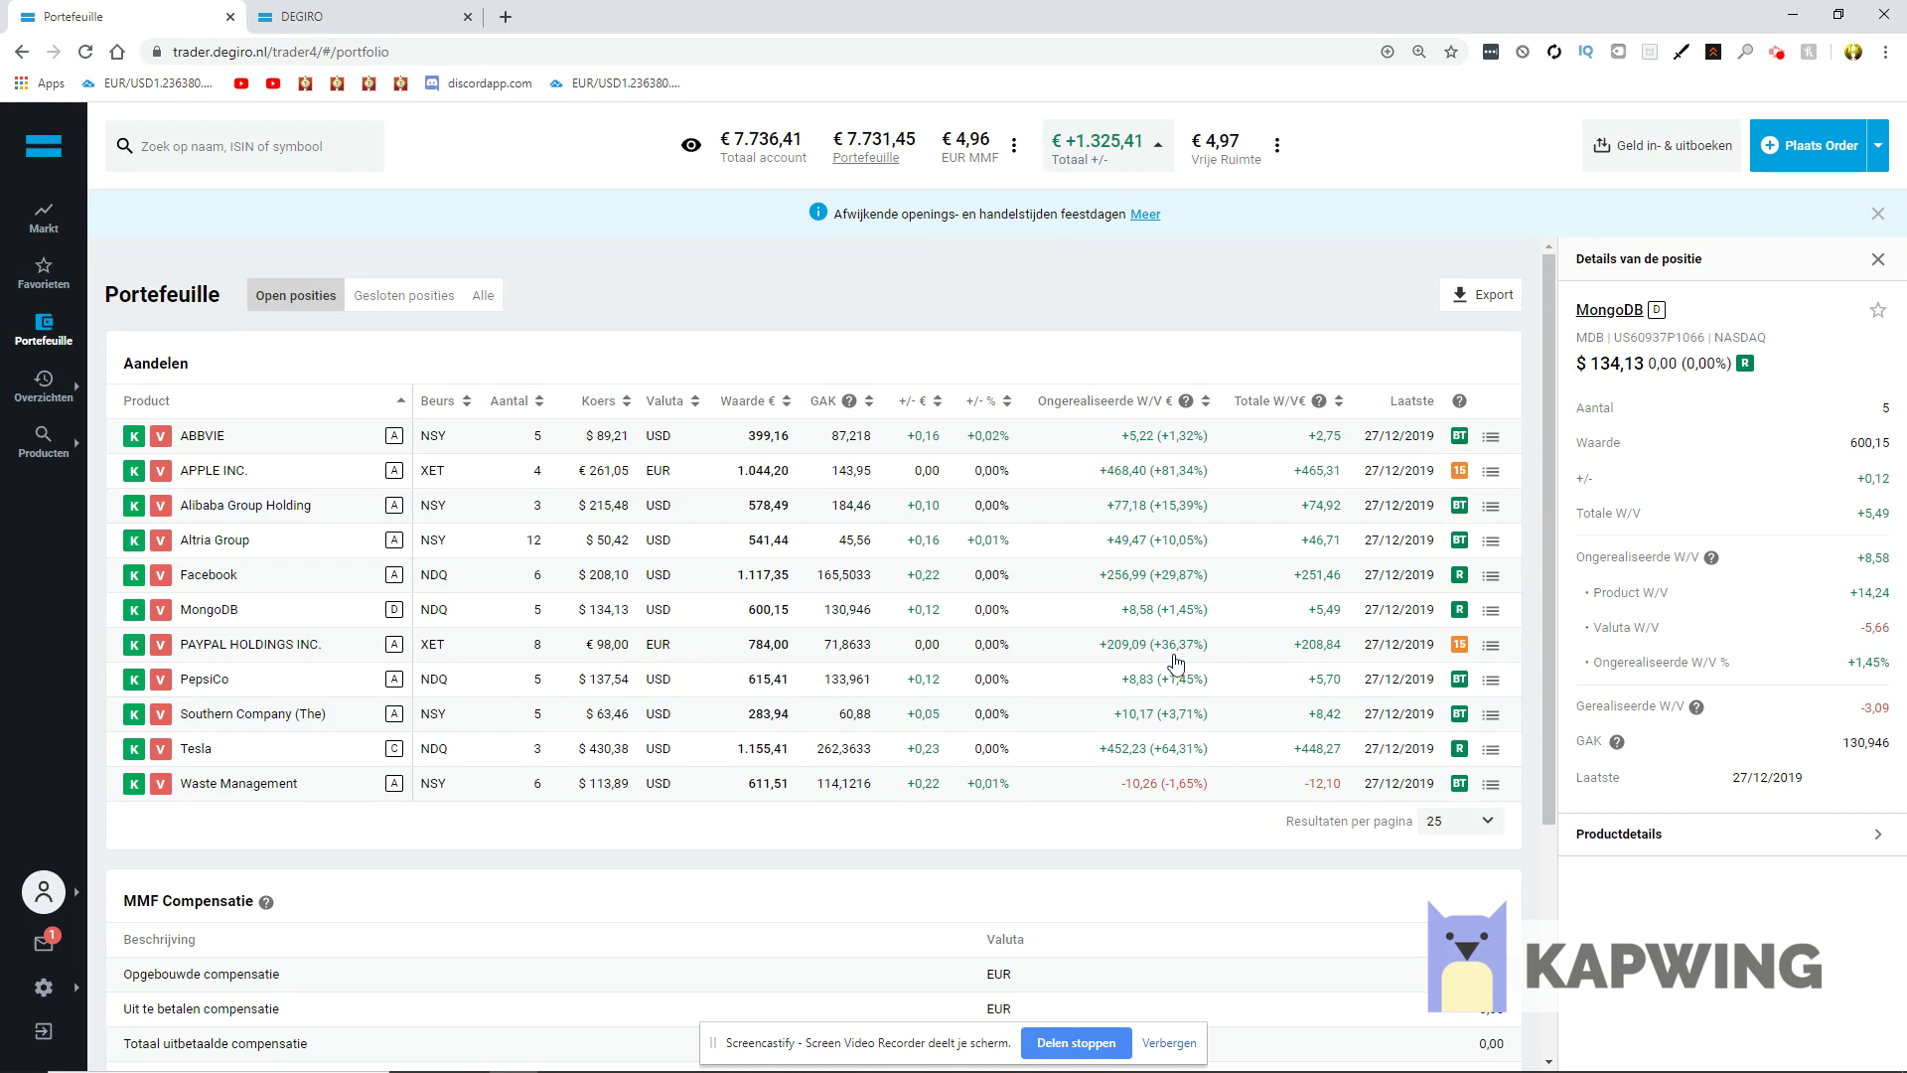
left_click_drag(1210, 646, 1170, 646)
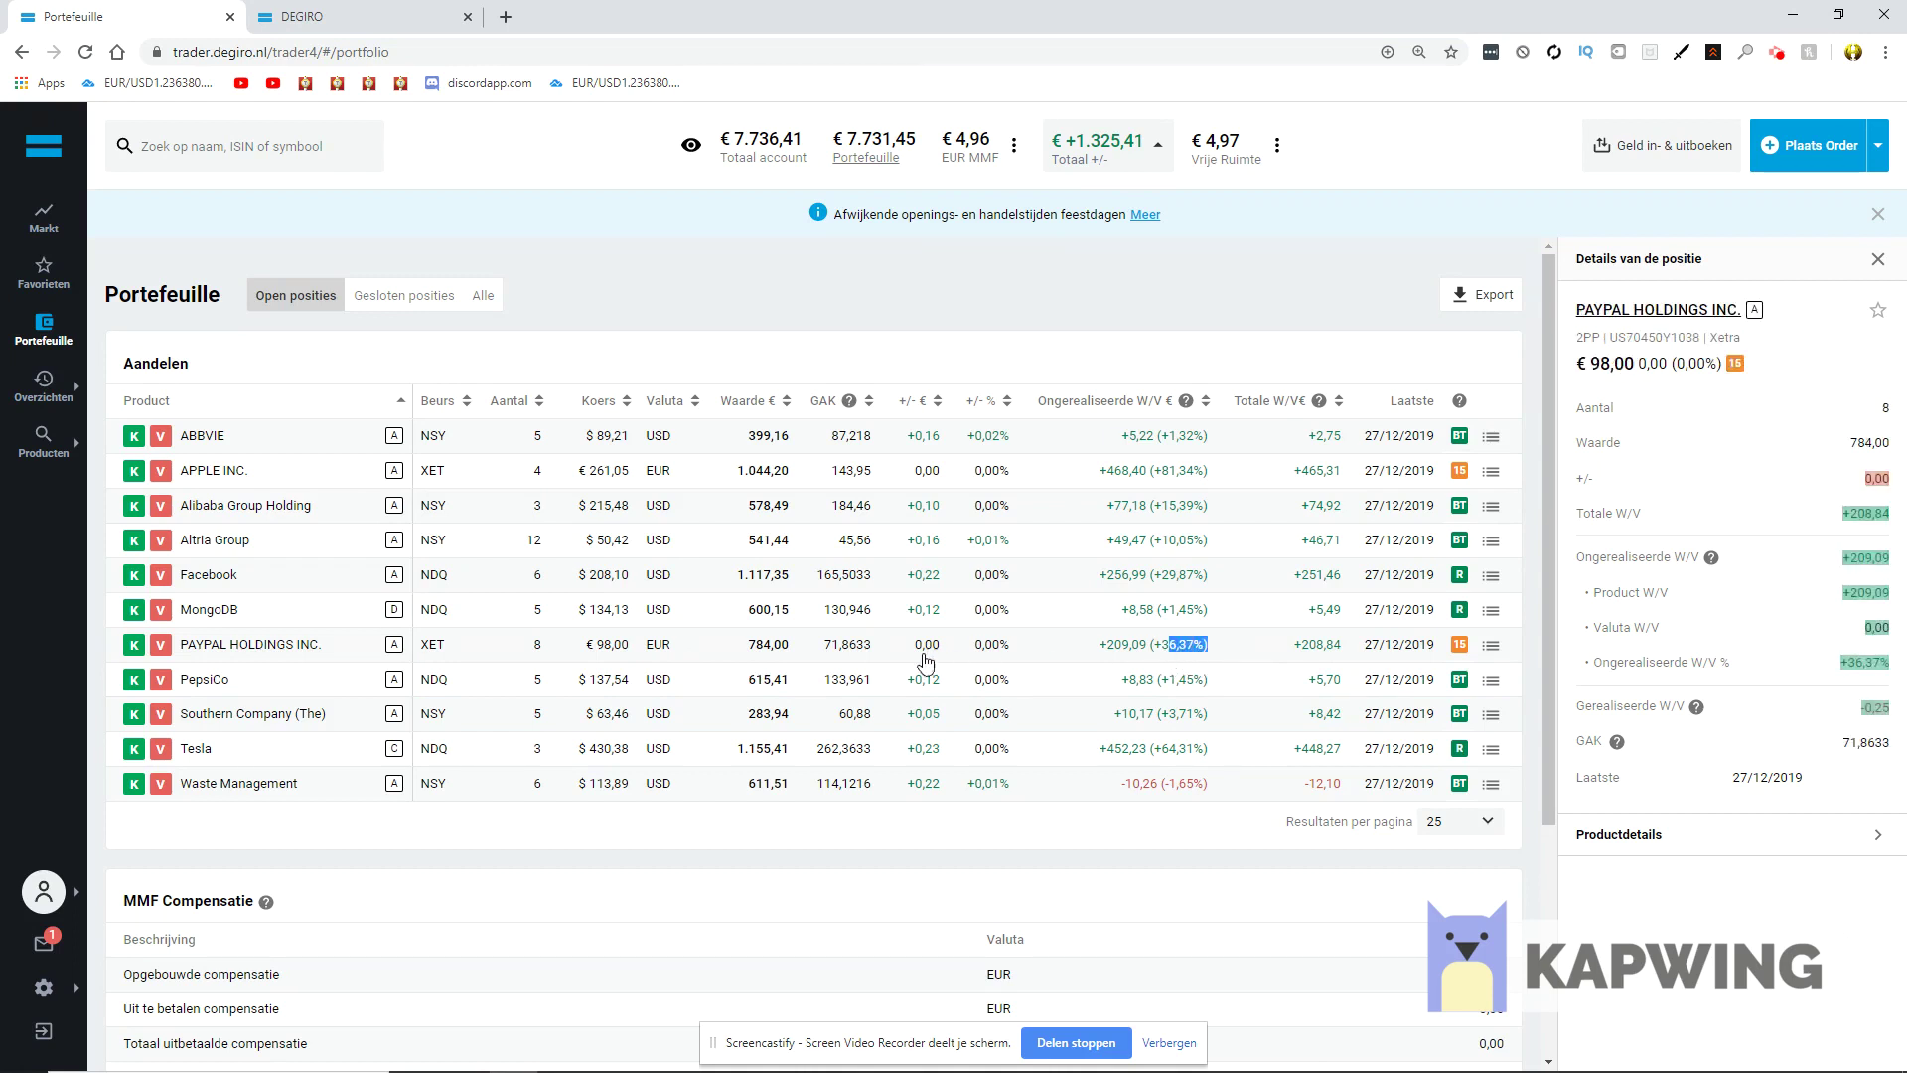
left_click_drag(823, 653, 883, 662)
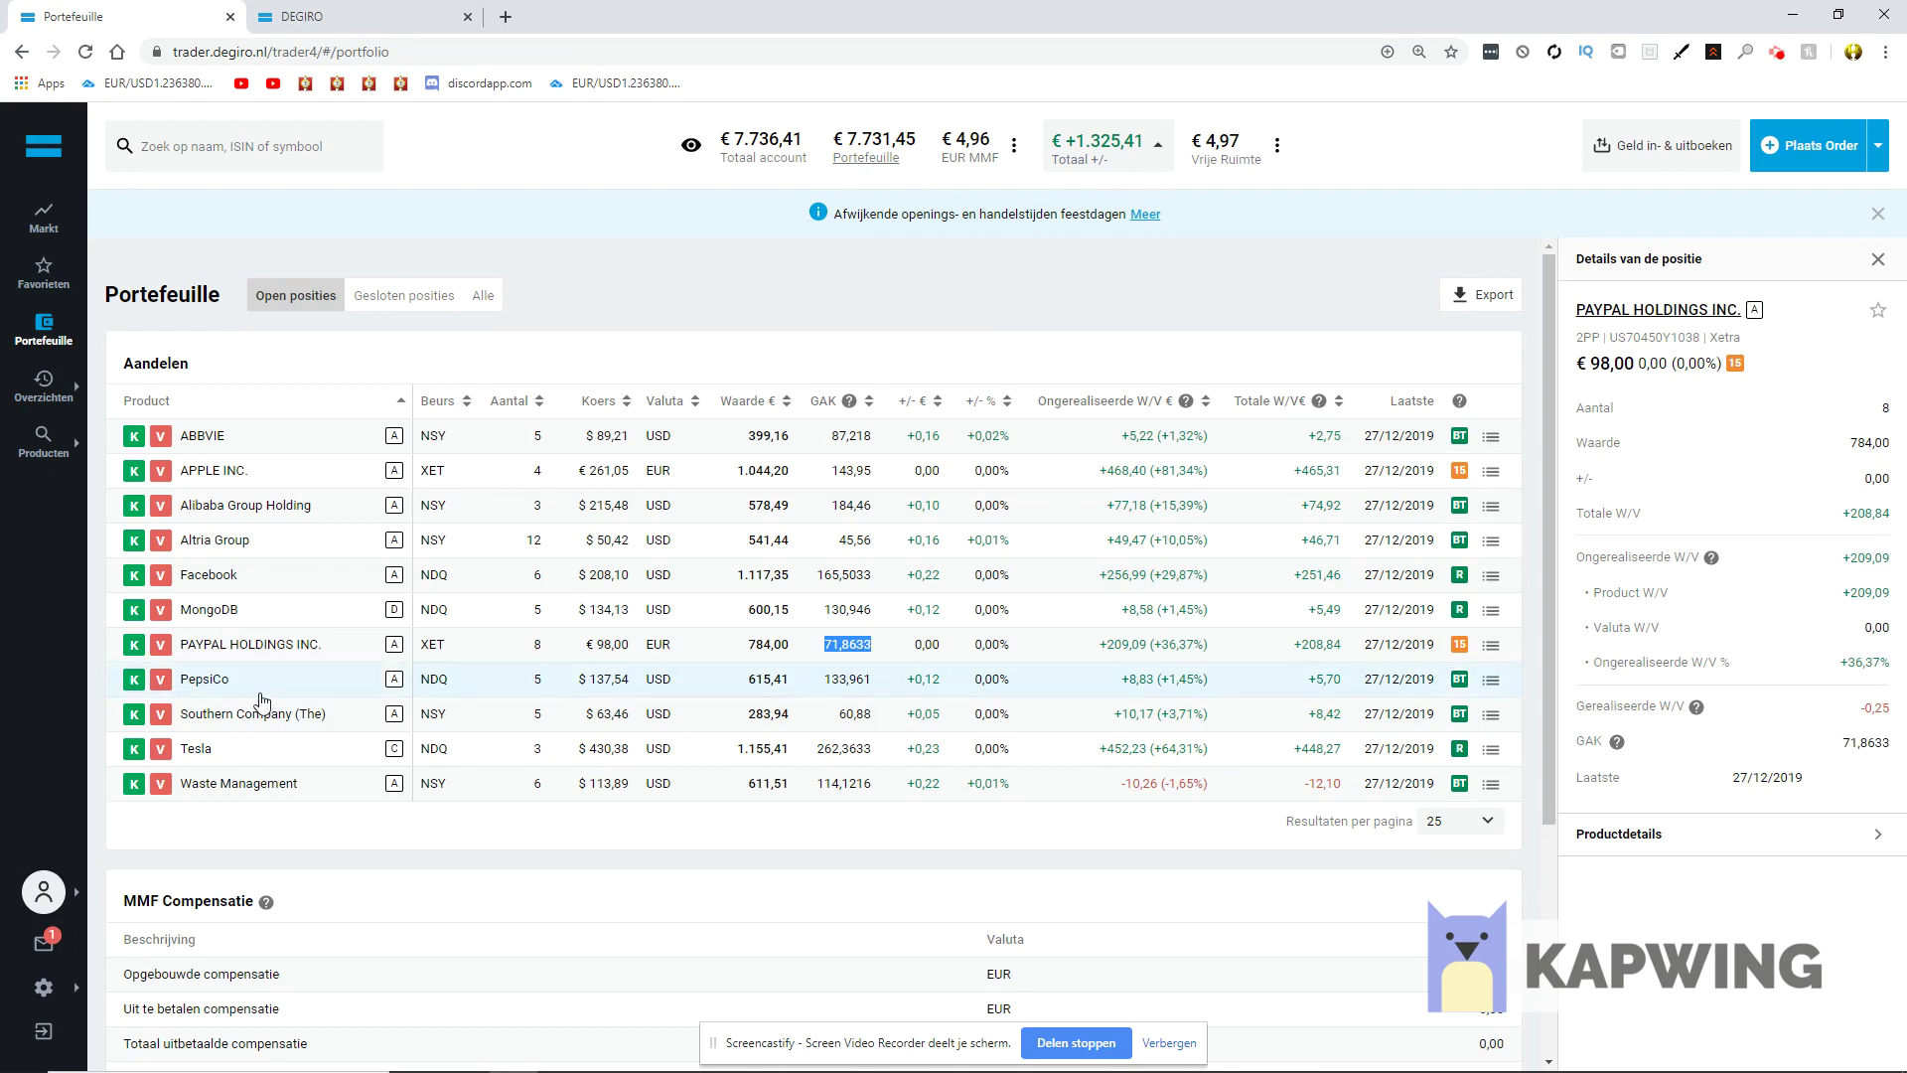
- Open PepsiCo's details, then Southern Company's: 5 shares, €283,94, gain +10,17 (+3,71%)
left_click_drag(244, 689, 170, 687)
left_click_drag(1234, 692, 1092, 685)
left_click(497, 873)
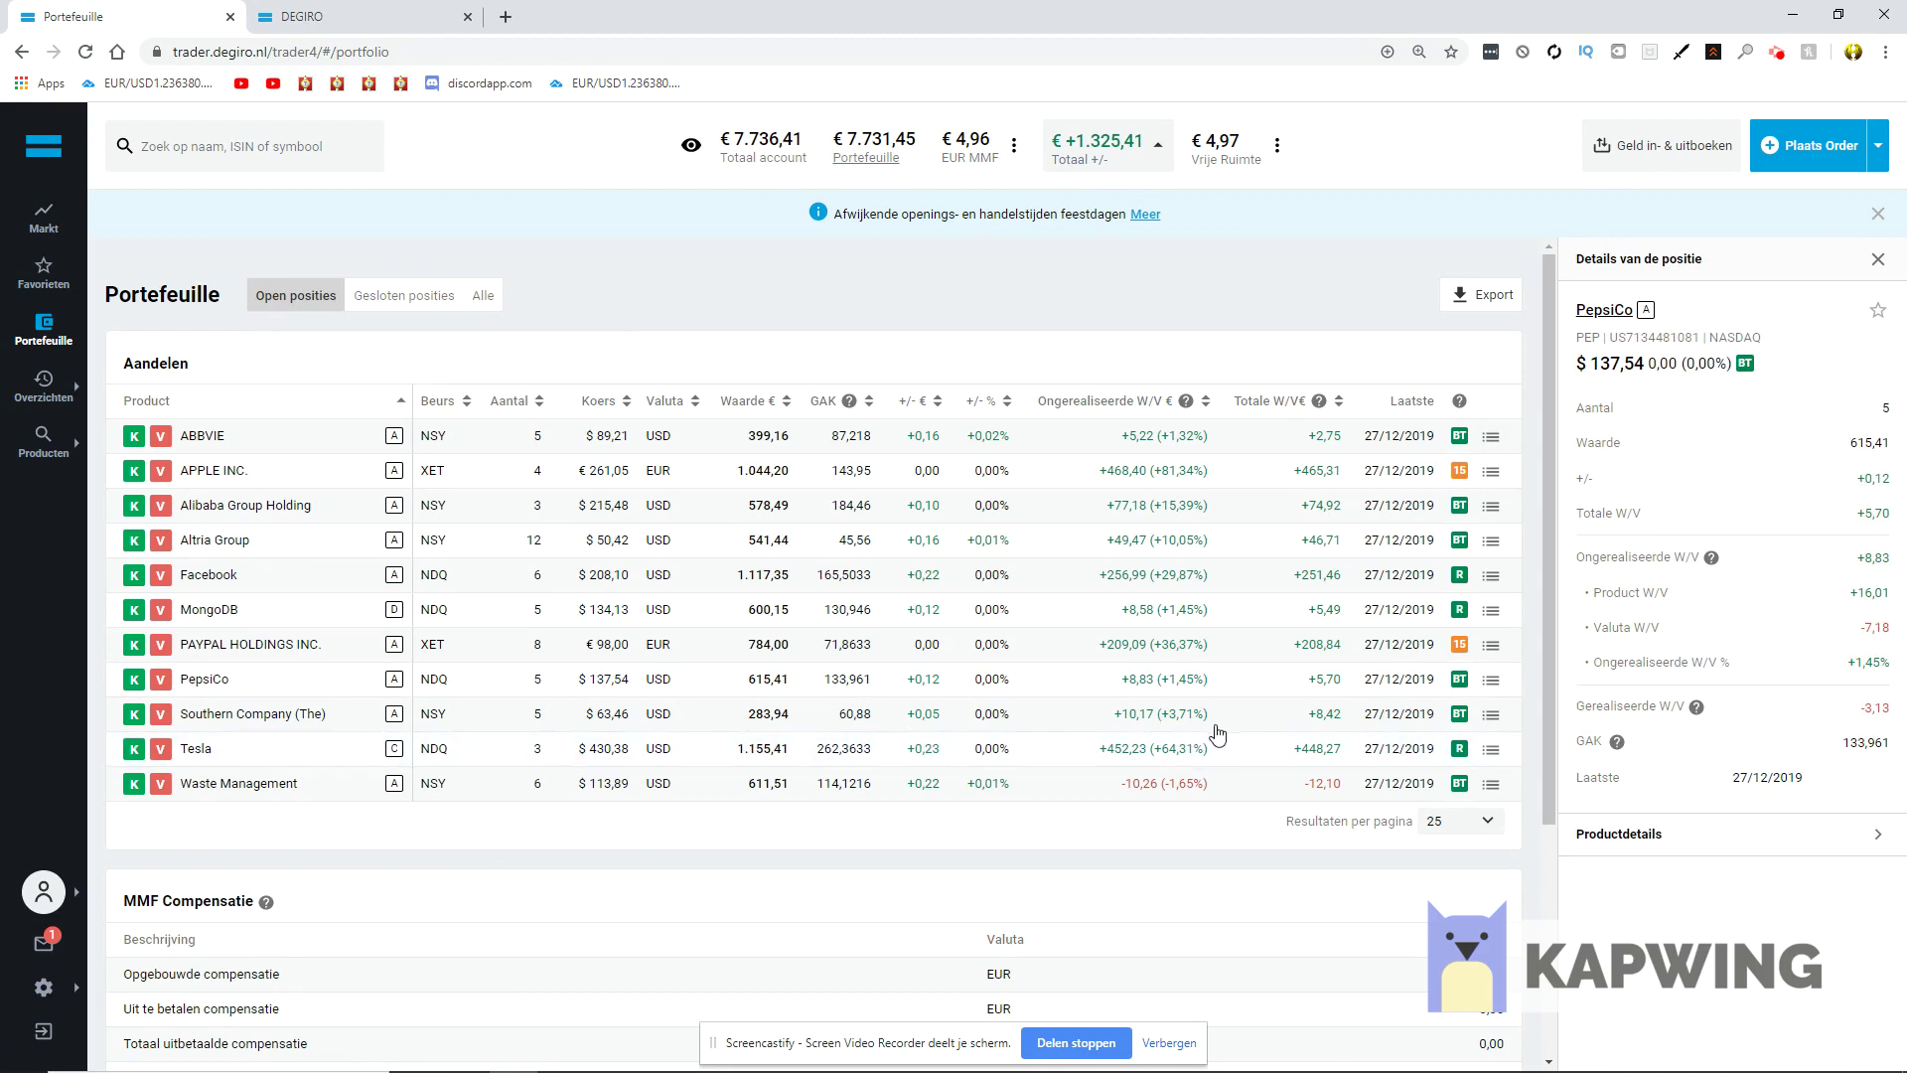
double_click(768, 713)
left_click(839, 821)
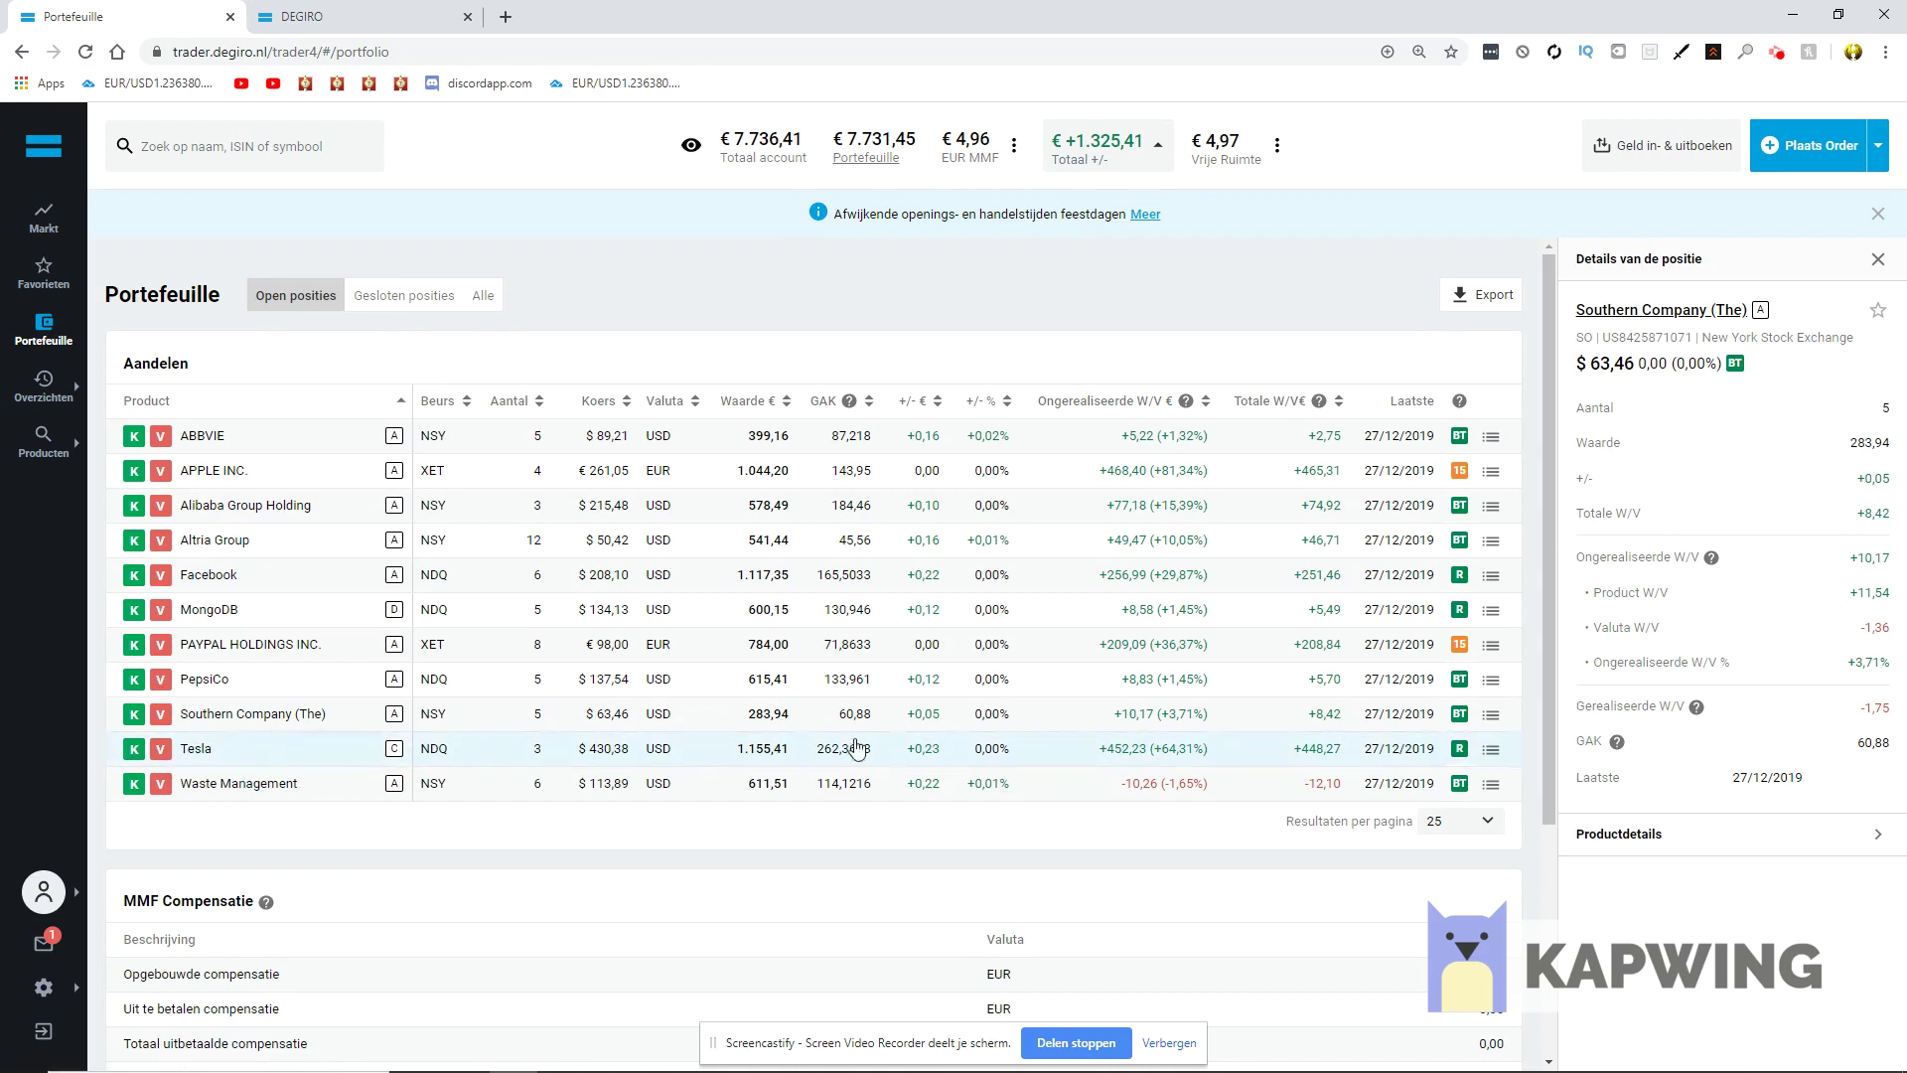
- Open Tesla's position details, then Waste Management's: 6 shares, €611,51, loss -10,26 (-1,65%)
left_click_drag(789, 752, 1098, 757)
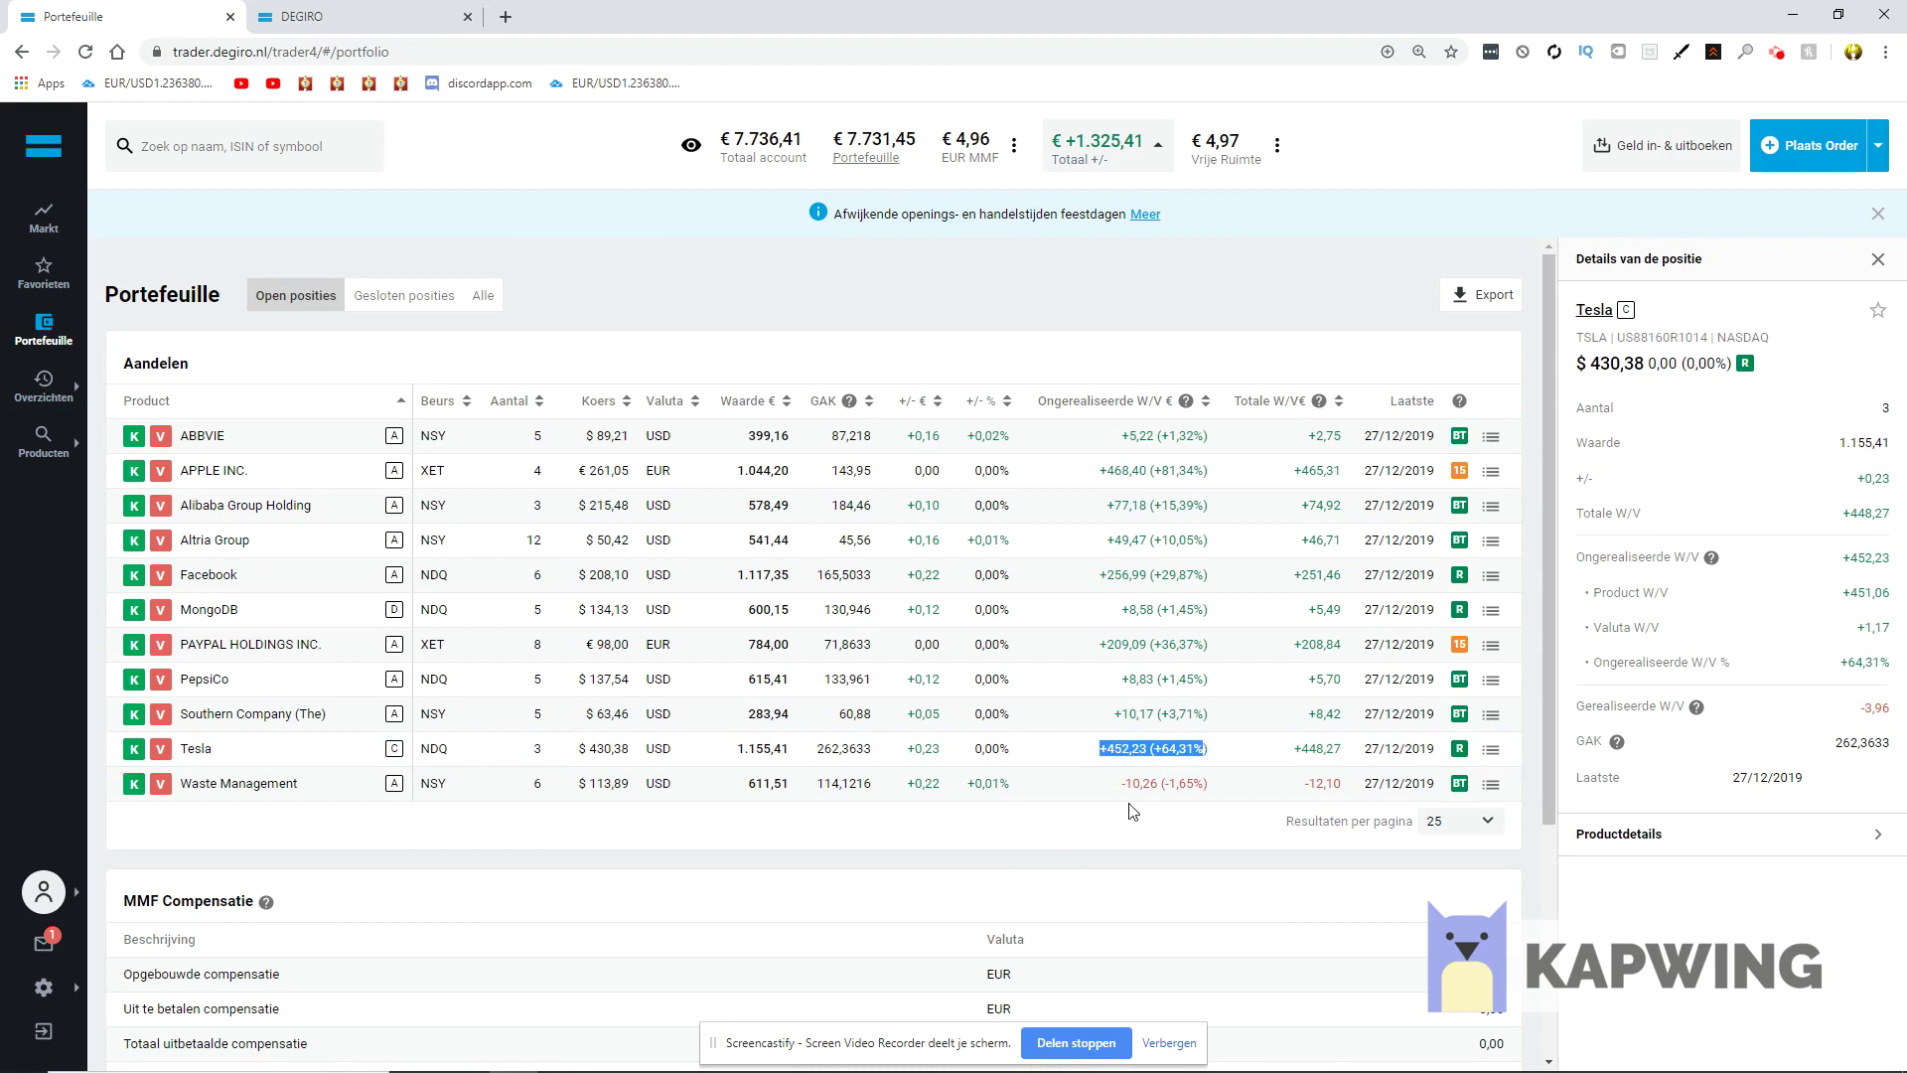
left_click(919, 885)
left_click_drag(1212, 789, 1118, 797)
left_click(1119, 798)
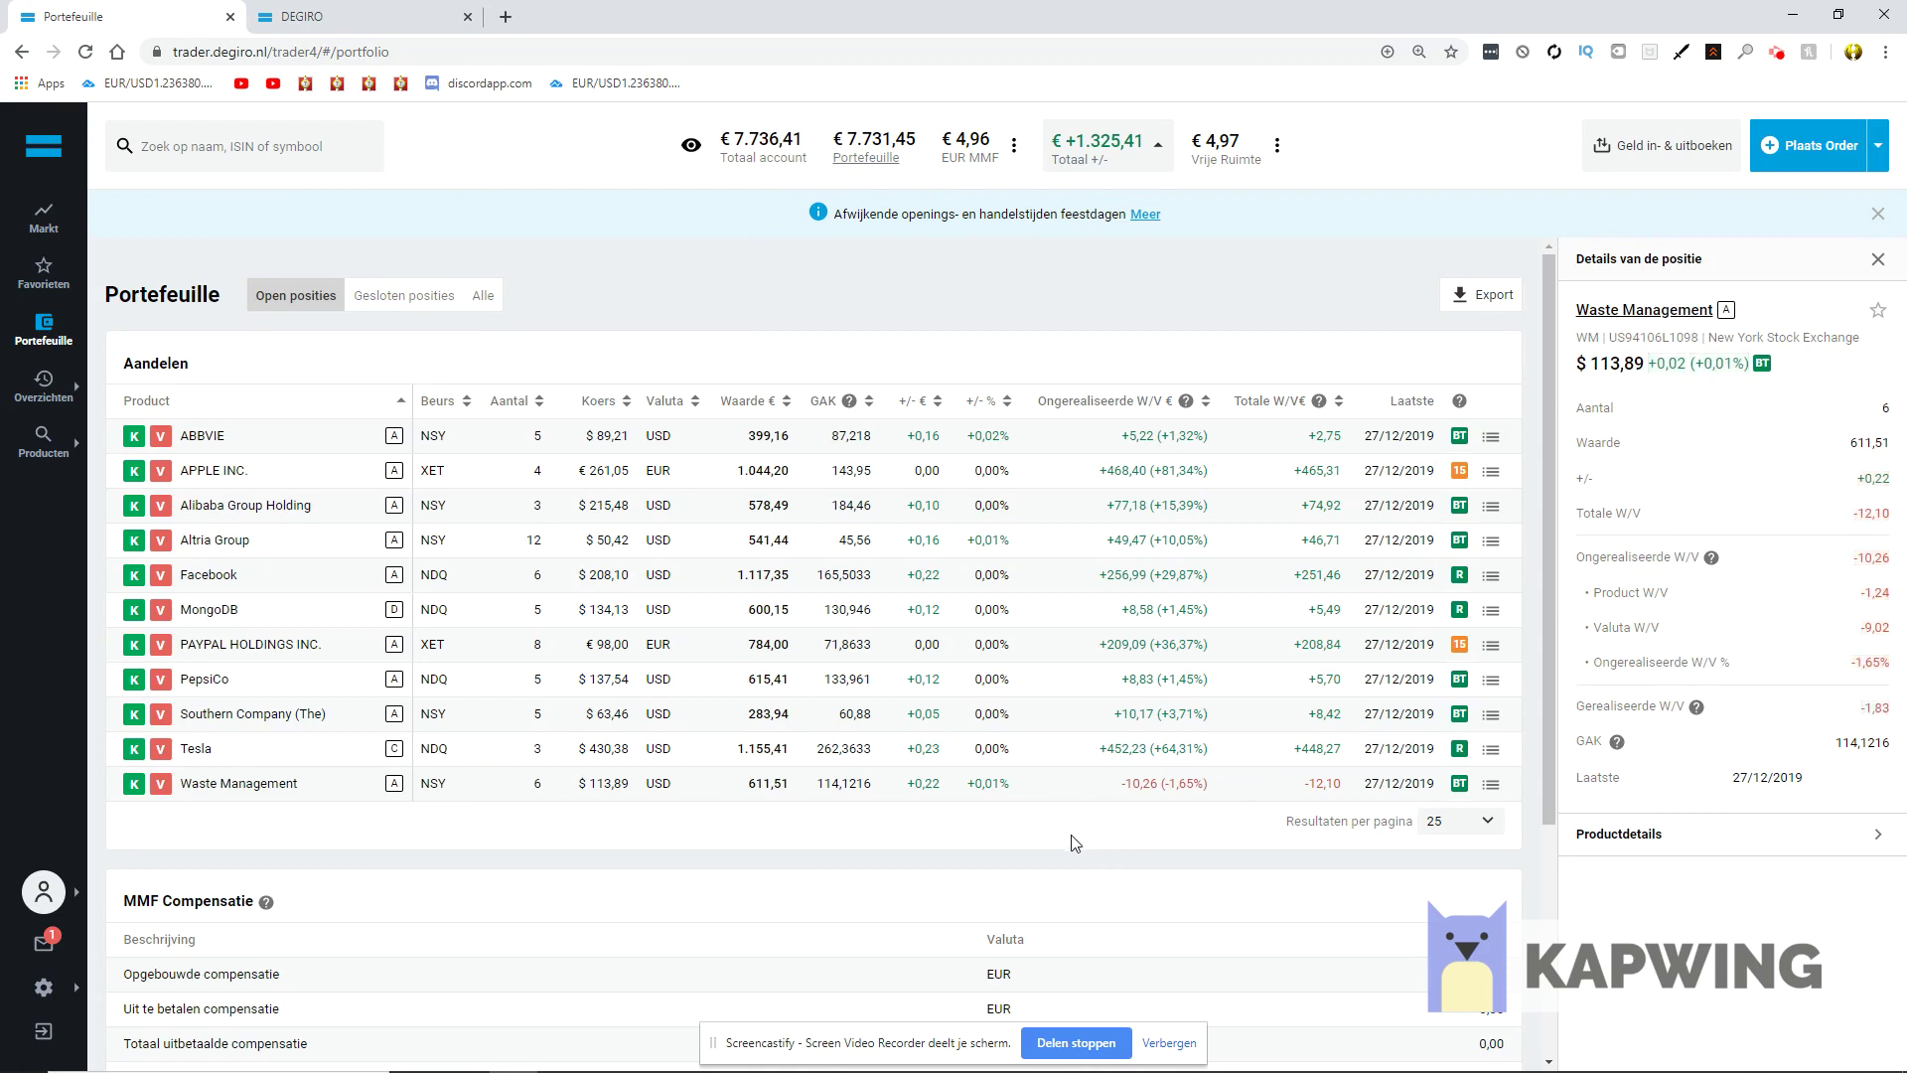